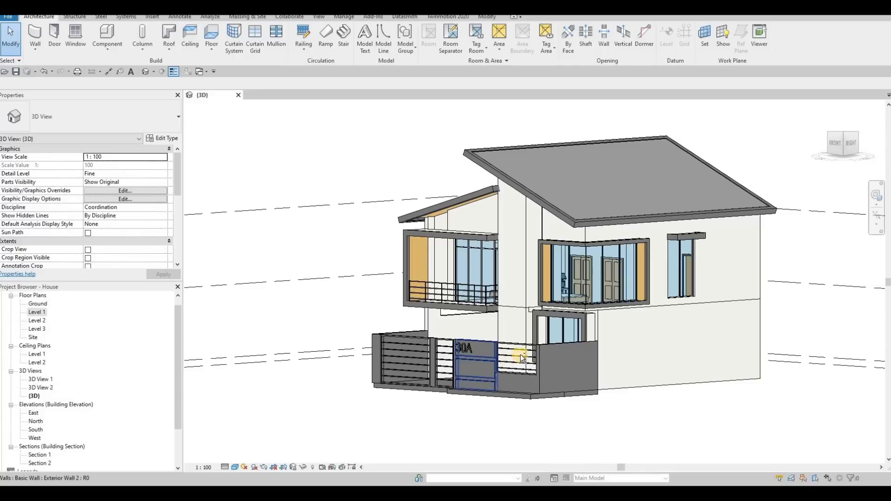
Examine the house exterior in 3D, covering the rear balcony, the side walls and the front facade.
middle_click_drag(627, 396, 667, 430, "shift")
middle_click_drag(548, 357, 558, 377, "shift")
scroll(521, 377, "up", 4)
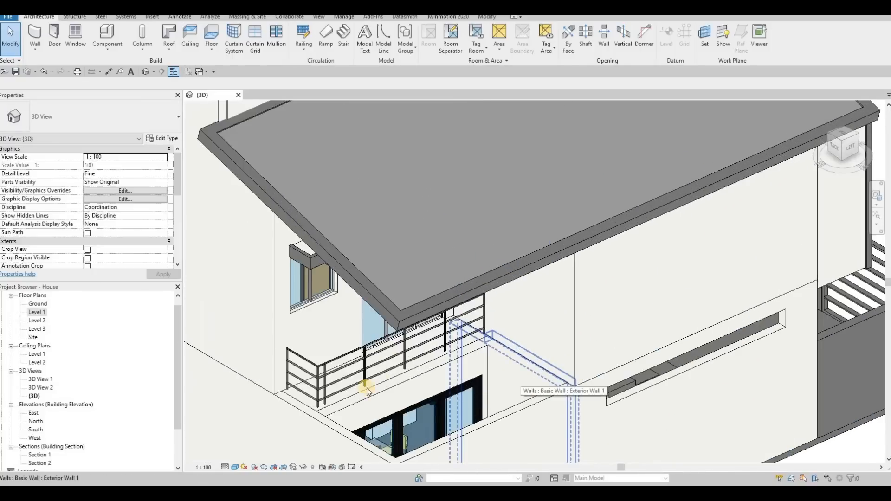
scroll(496, 349, "down", 4)
middle_click_drag(495, 348, 555, 349, "shift")
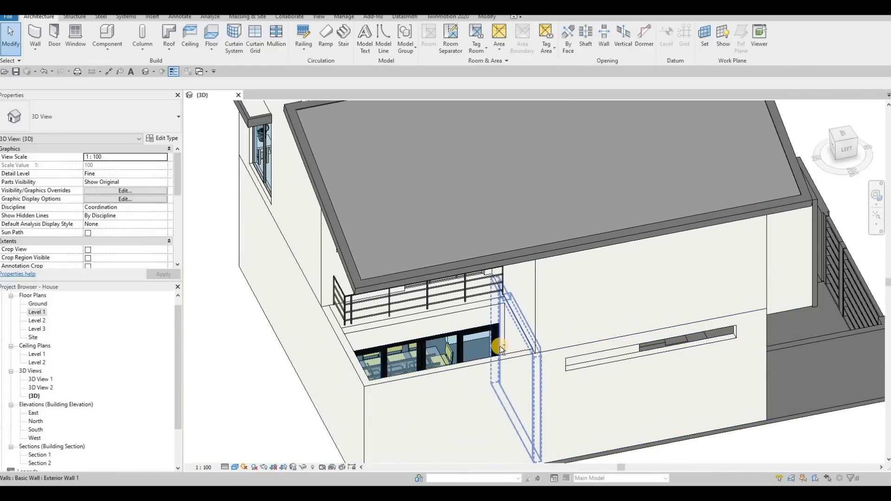
middle_click_drag(438, 370, 408, 384, "shift")
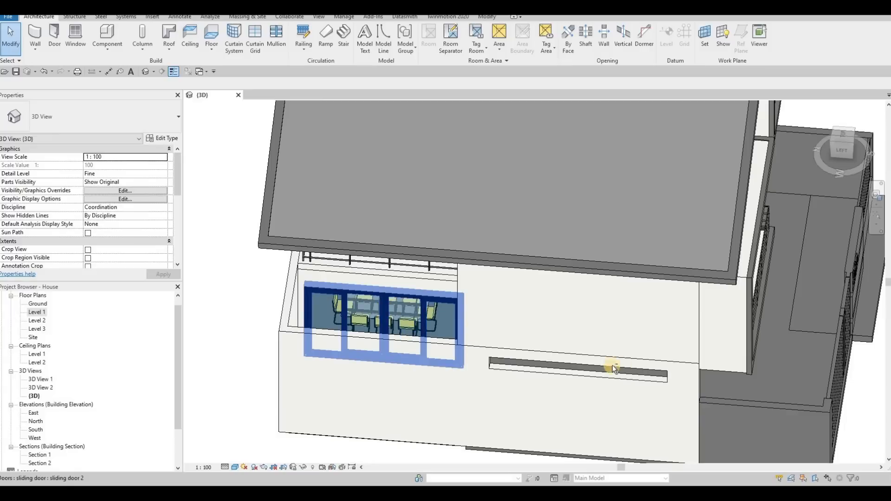
middle_click_drag(473, 289, 549, 303, "shift")
scroll(549, 303, "down", 2)
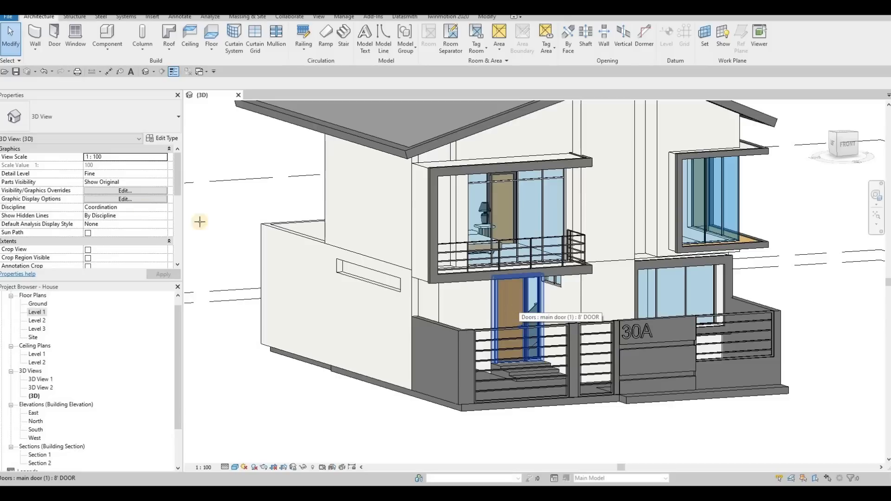
key("c")
key("m")
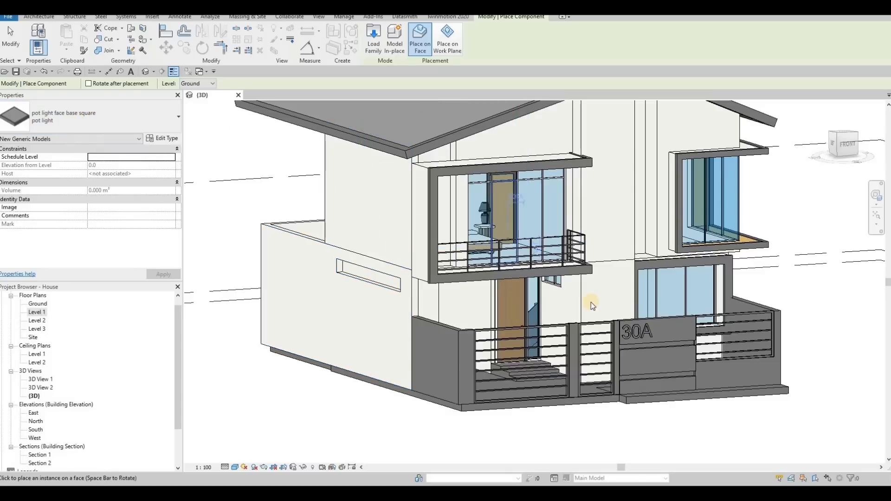
key("Escape")
key("Escape")
Start the Paint tool and choose the Softwood, Lumber material, leaving the command without painting a face.
middle_click_drag(600, 341, 542, 335)
middle_click_drag(592, 298, 550, 319, "shift")
scroll(549, 319, "down", 3)
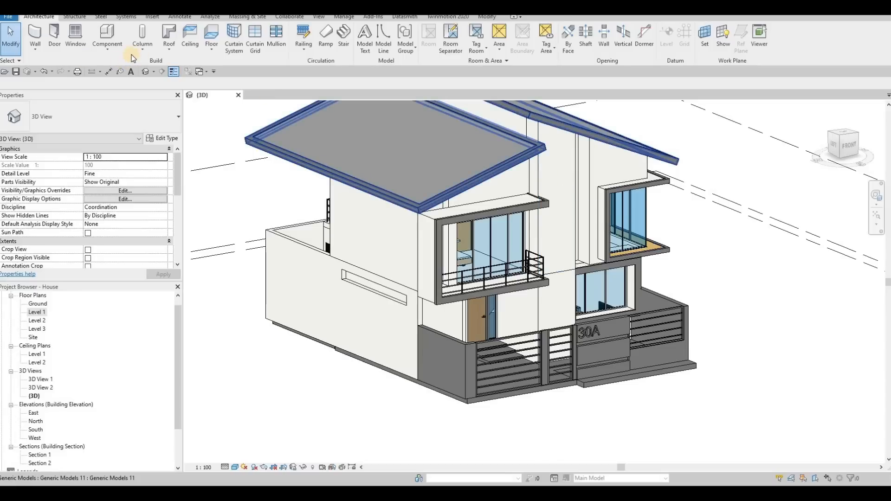
left_click(488, 18)
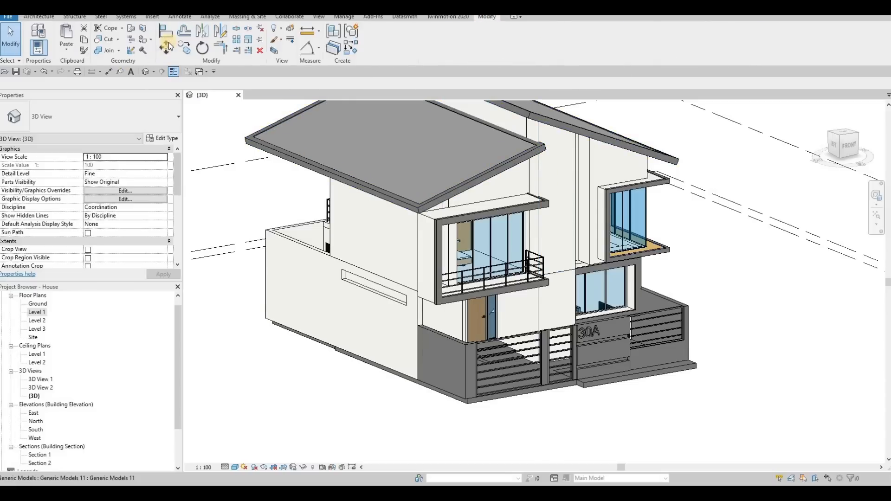
left_click(145, 40)
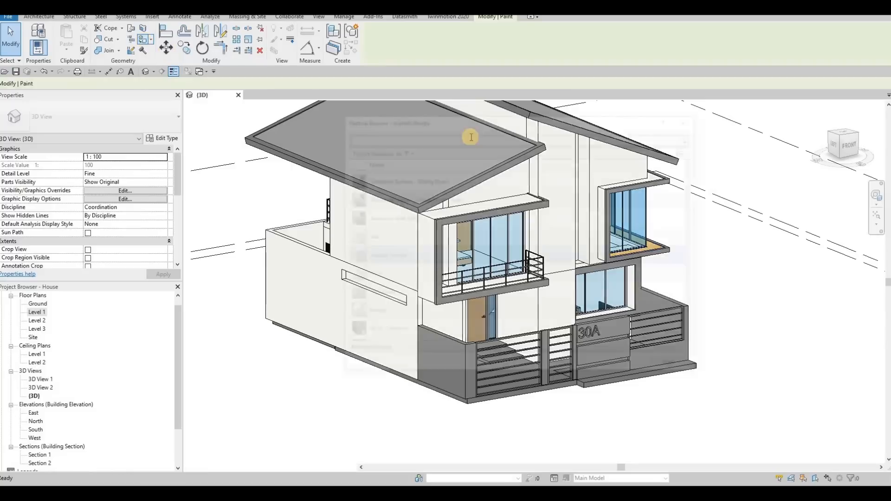
left_click_drag(547, 123, 289, 132)
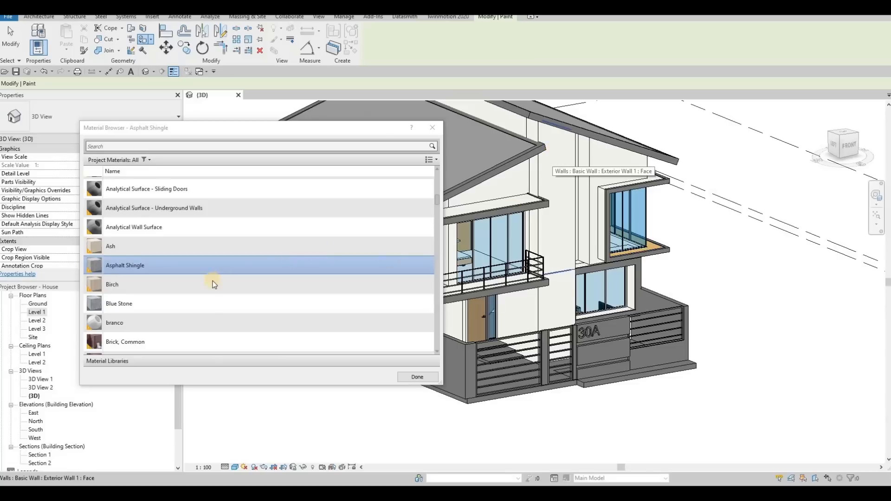
scroll(214, 284, "down", 5)
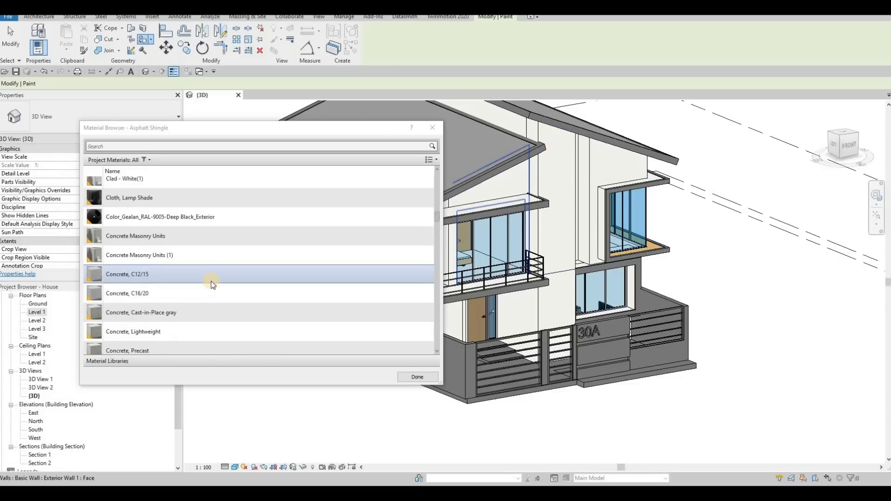
scroll(213, 284, "down", 4)
scroll(210, 283, "down", 9)
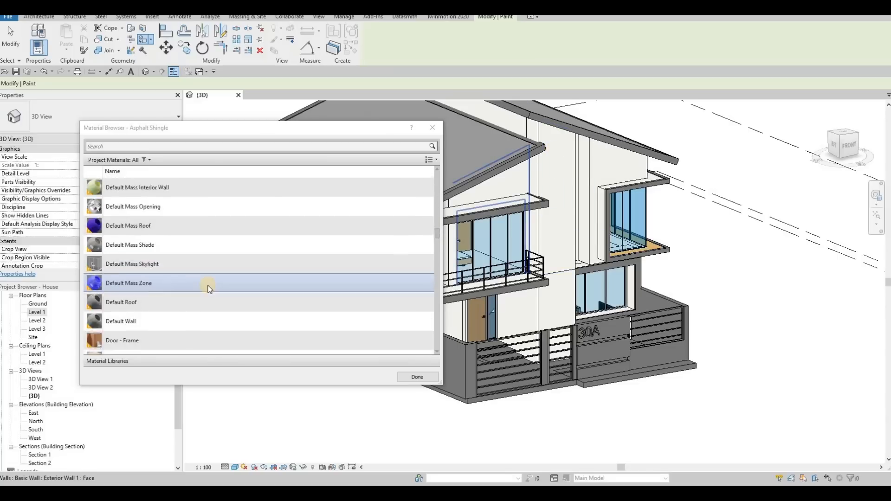
scroll(191, 290, "down", 10)
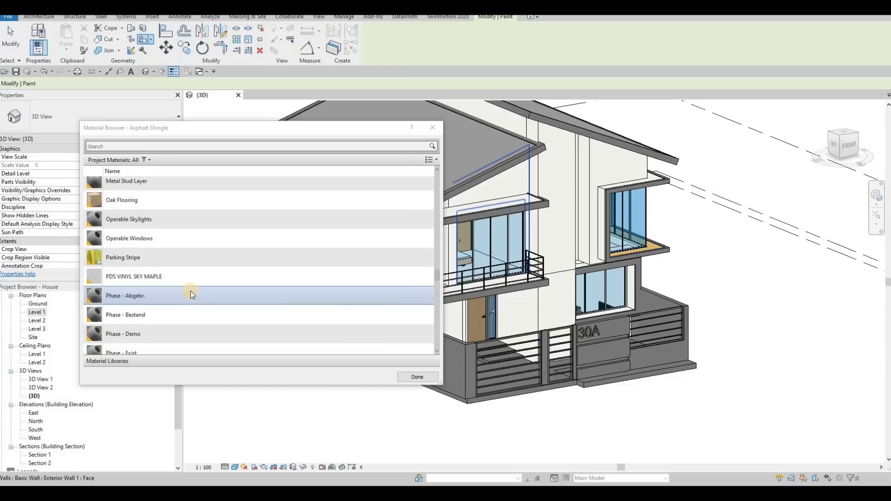
scroll(185, 297, "down", 5)
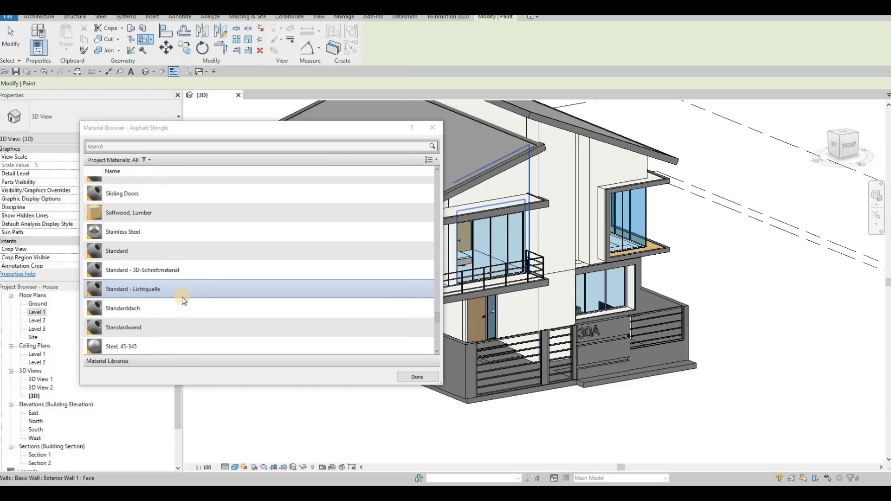
left_click(139, 217)
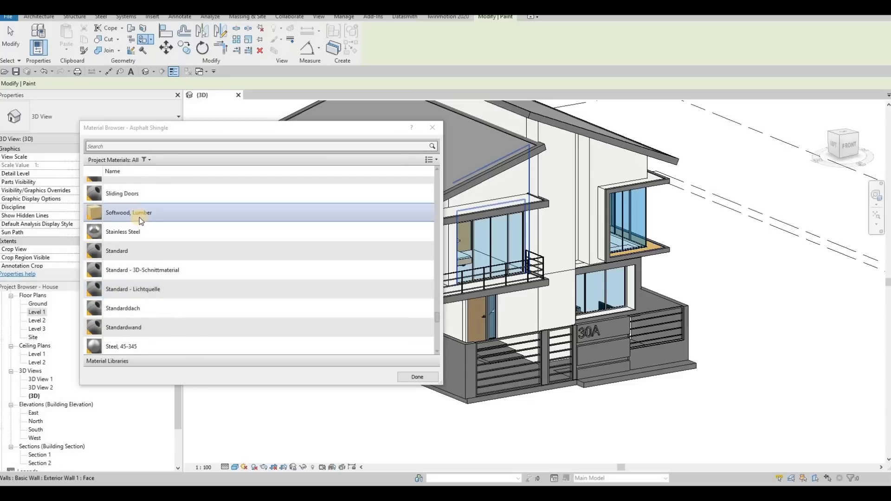
left_click(398, 215)
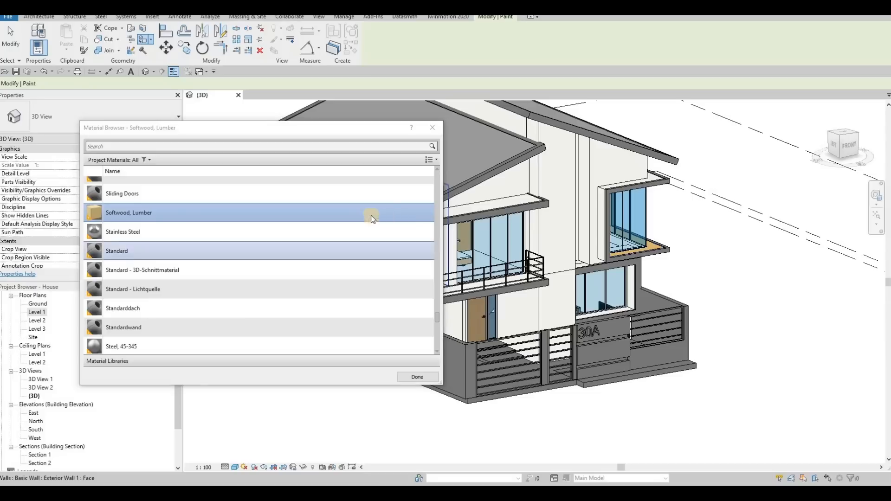
key("Escape")
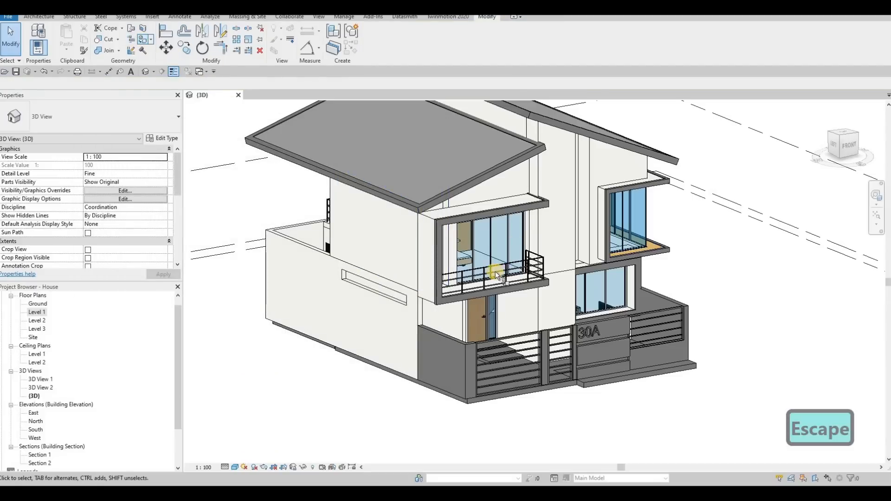
Restart the Paint tool with the roof undersides in view and look through the project materials for a wood finish.
key("p")
key("t")
mouse_move(483, 199)
middle_mouse_down("shift")
mouse_move(428, 175)
mouse_move(184, 247)
middle_mouse_up("shift")
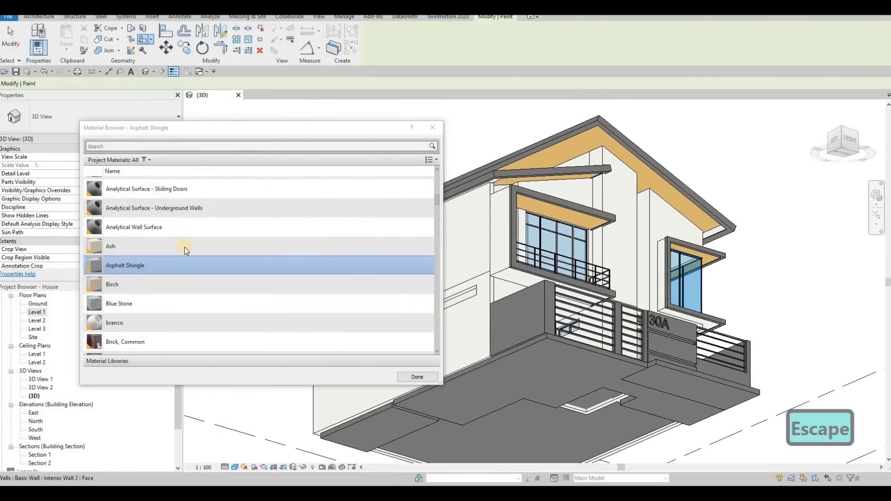
scroll(174, 272, "down", 15)
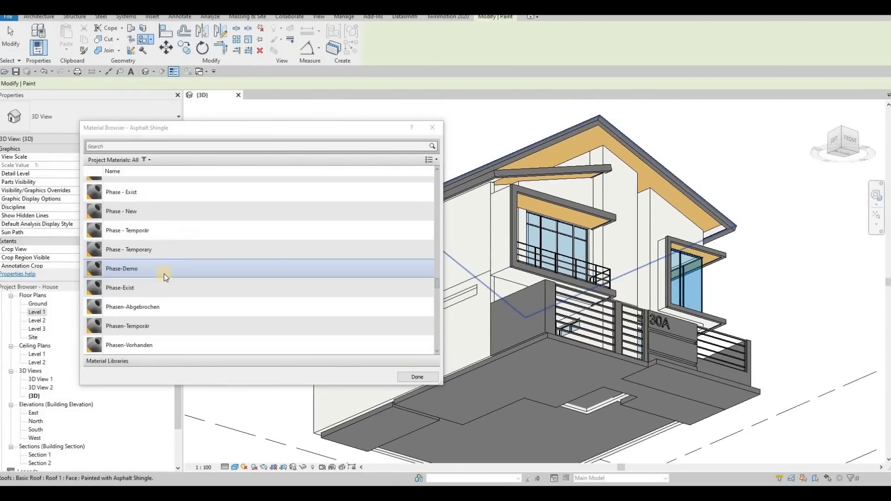
scroll(163, 275, "down", 15)
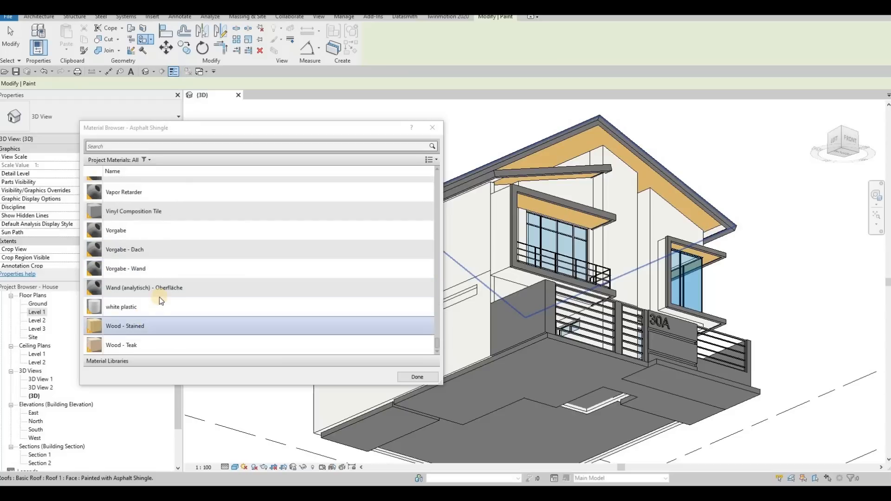
scroll(159, 300, "up", 10)
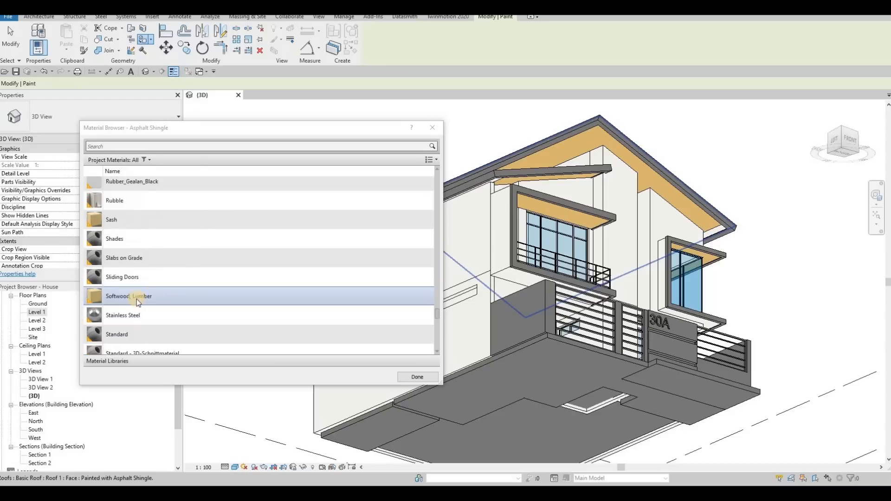
scroll(148, 290, "up", 12)
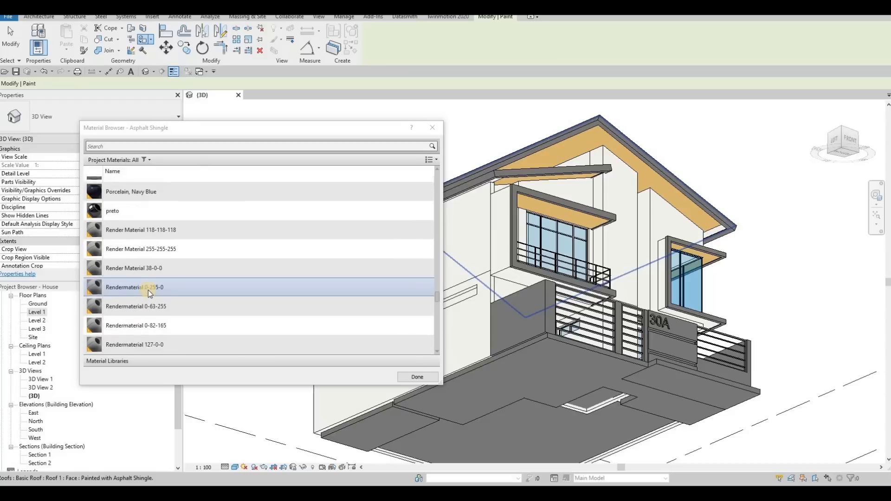
scroll(149, 291, "down", 4)
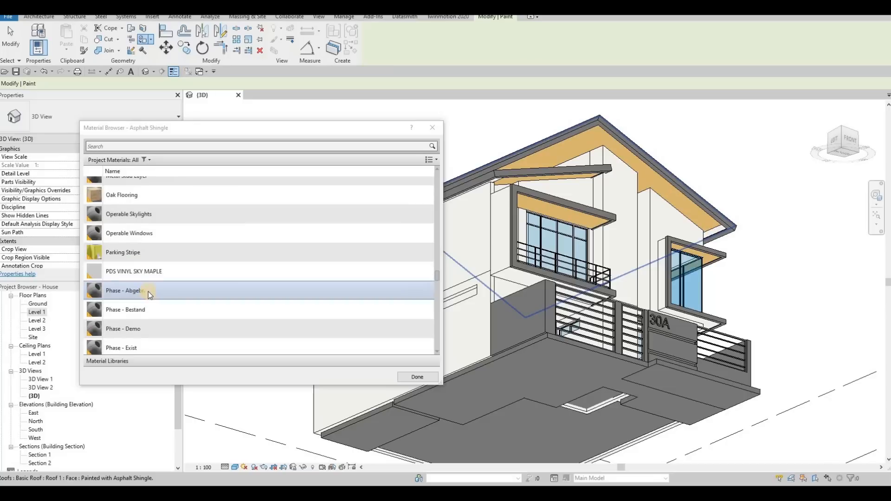
scroll(148, 292, "up", 4)
scroll(149, 292, "up", 15)
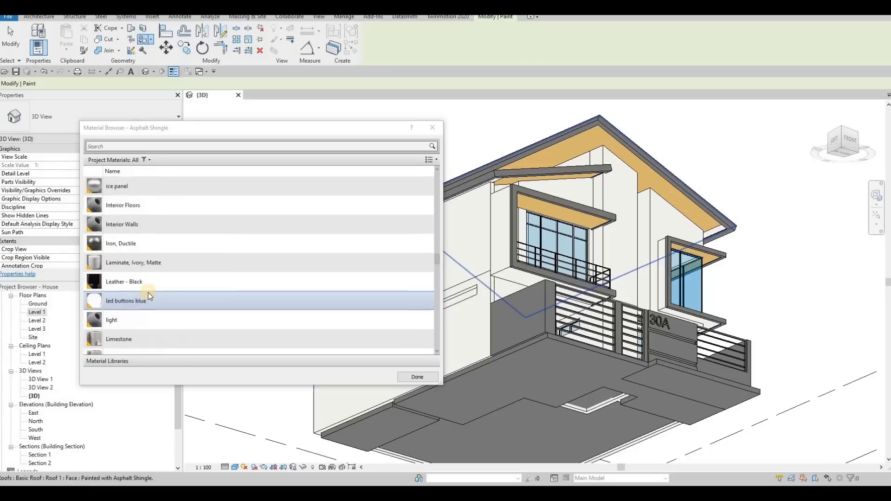
scroll(147, 292, "down", 2)
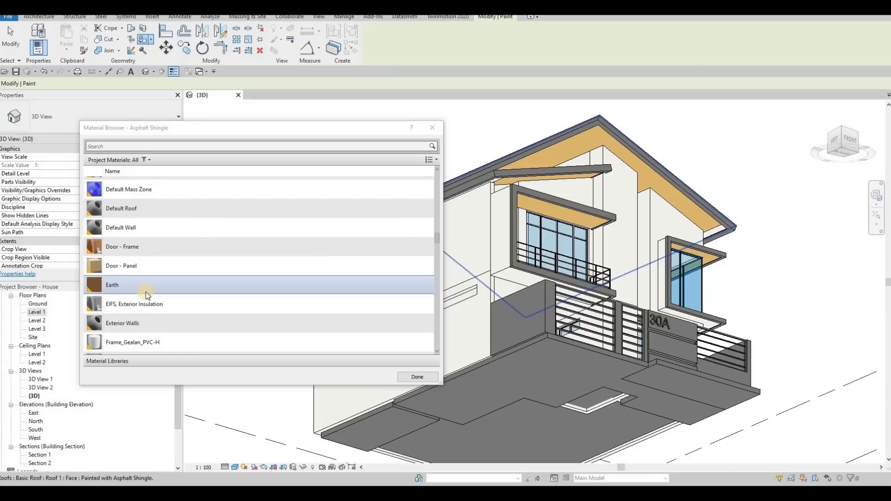
scroll(146, 292, "up", 12)
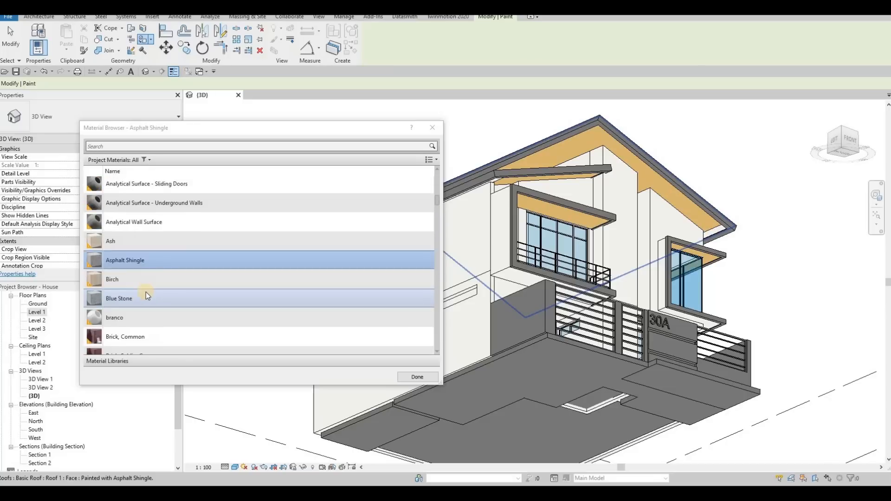
scroll(146, 291, "down", 5)
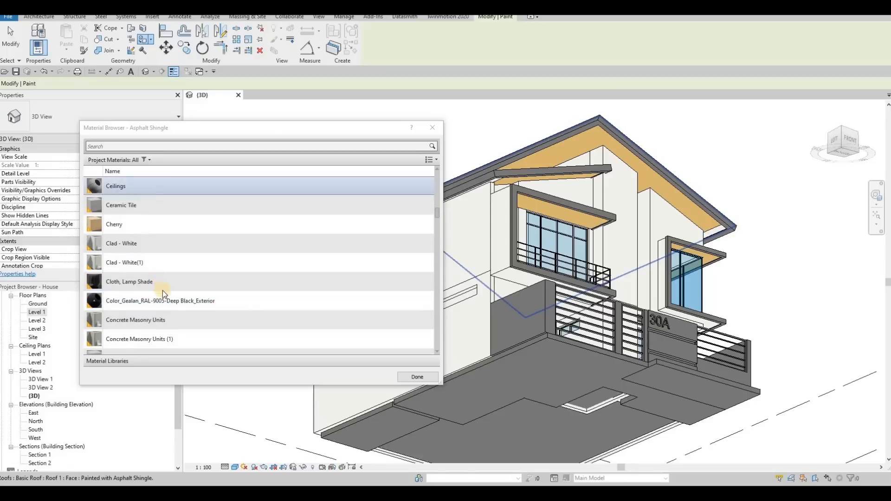
scroll(162, 291, "down", 18)
scroll(163, 293, "down", 5)
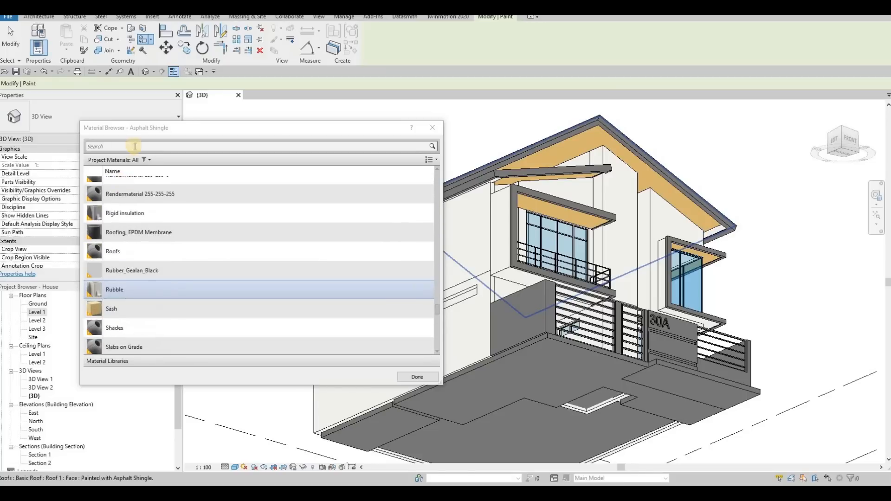
Search the materials for "WOO", choose Plywood, Sheathing and apply it to the underside of the lower front roof.
left_click(135, 147)
type("W")
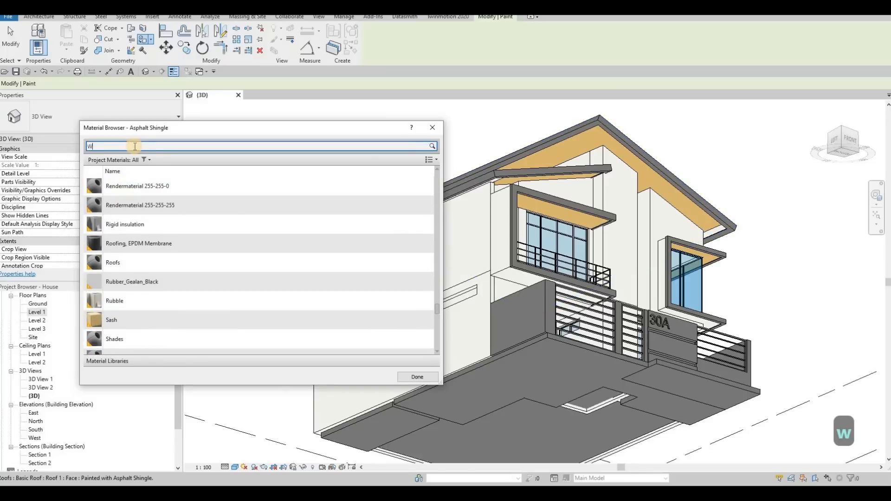
type("OO")
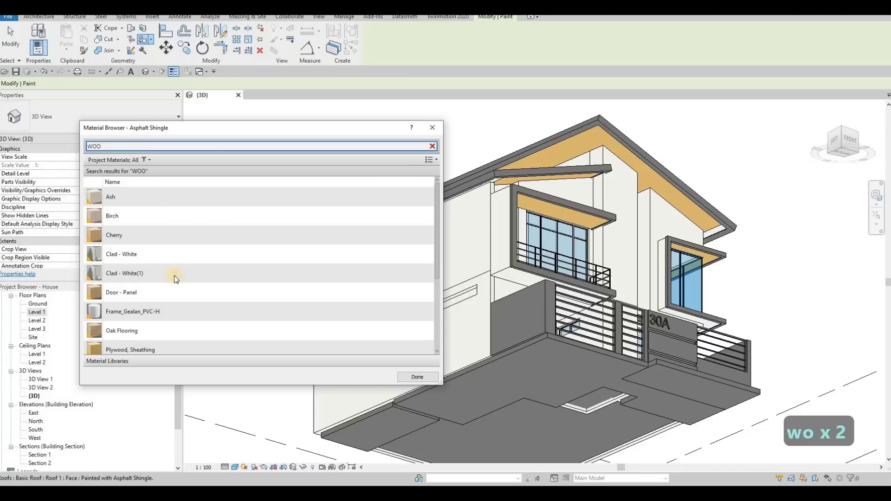
left_click(140, 349)
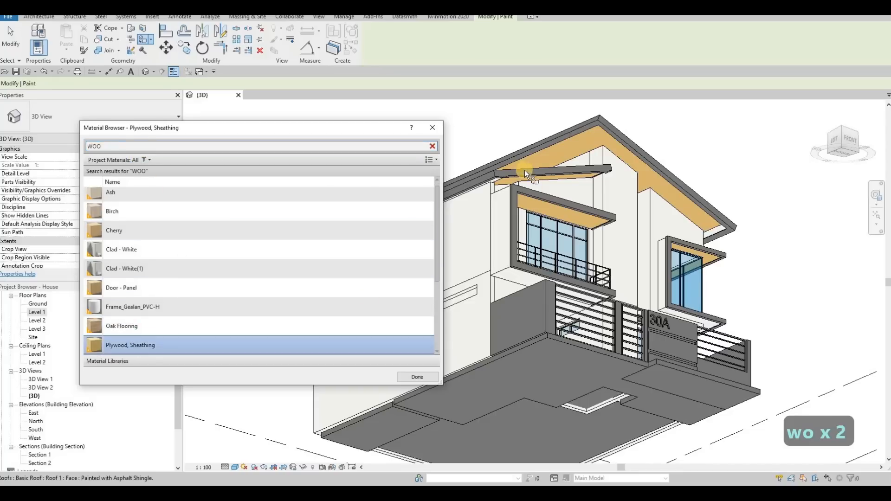
left_click(498, 172)
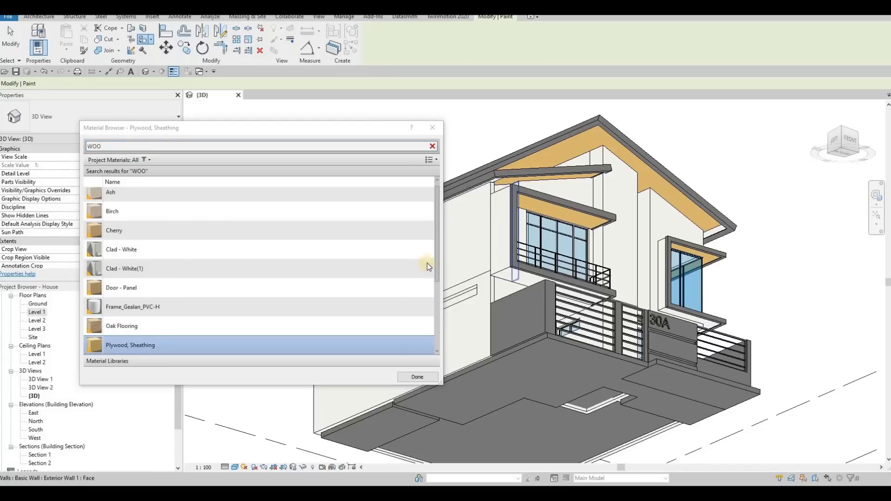
Examine the painted undersides of the upper roof, the lower front roof and the window frame overhangs for missed faces.
middle_click_drag(543, 227, 713, 221, "shift")
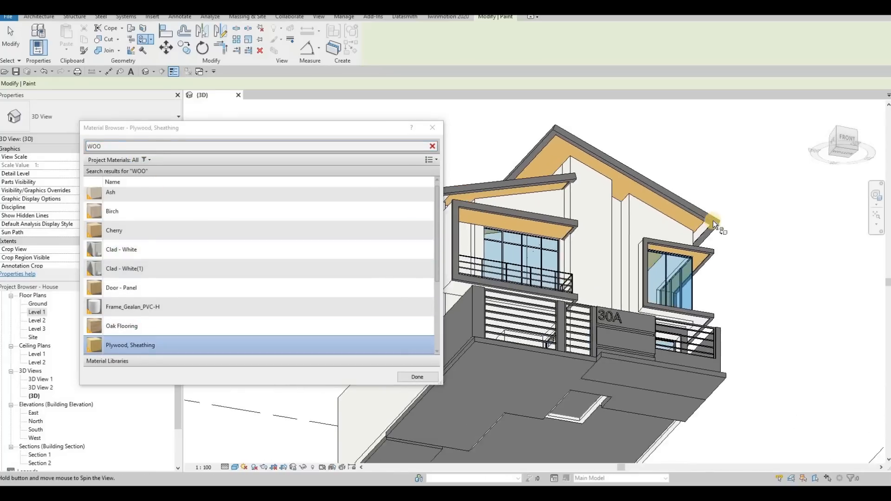
scroll(696, 230, "up", 4)
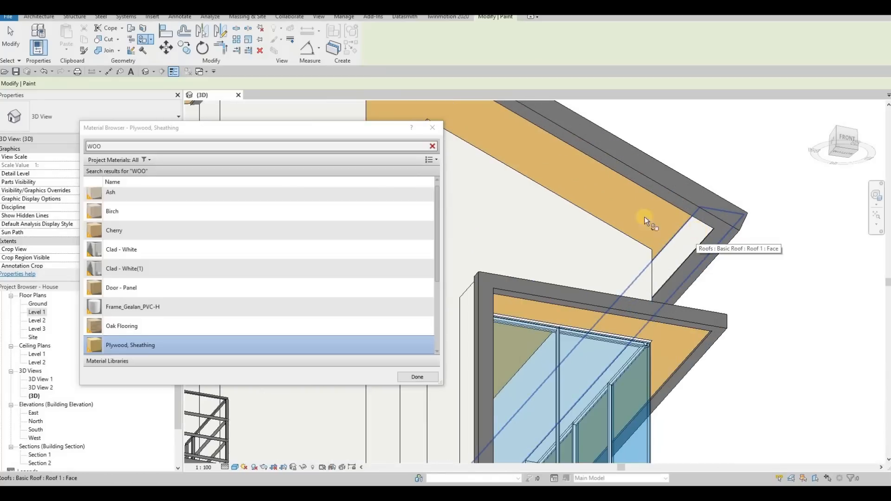
scroll(556, 207, "down", 4)
middle_click_drag(600, 235, 545, 221)
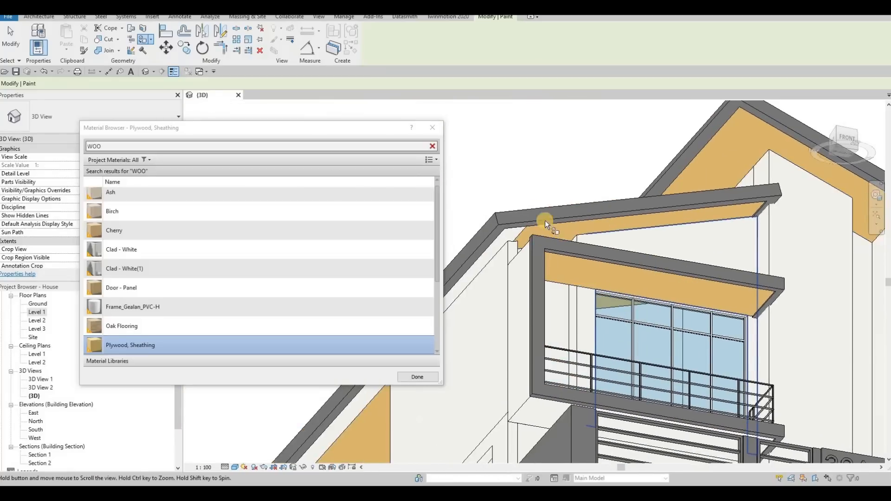
scroll(541, 229, "up", 2)
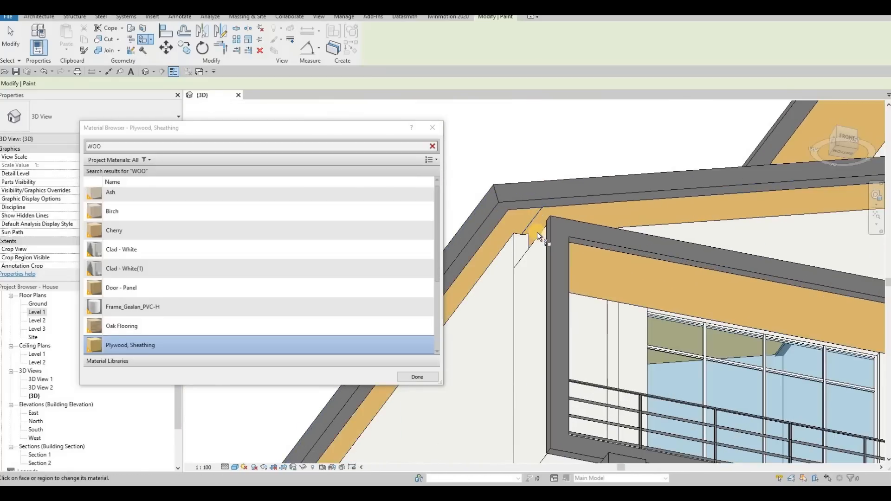
scroll(538, 237, "down", 5)
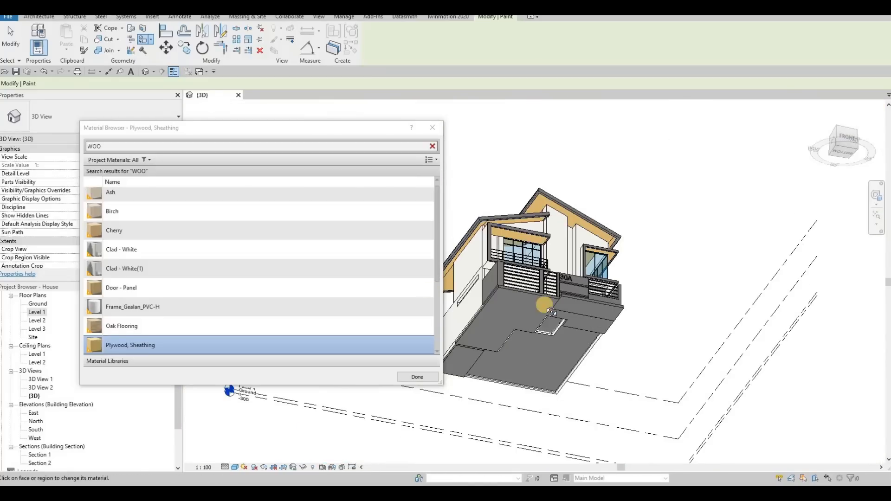
Choose the Oak Flooring material and apply it to the front and both side faces of the tall central wall's upper storey.
left_click(143, 328)
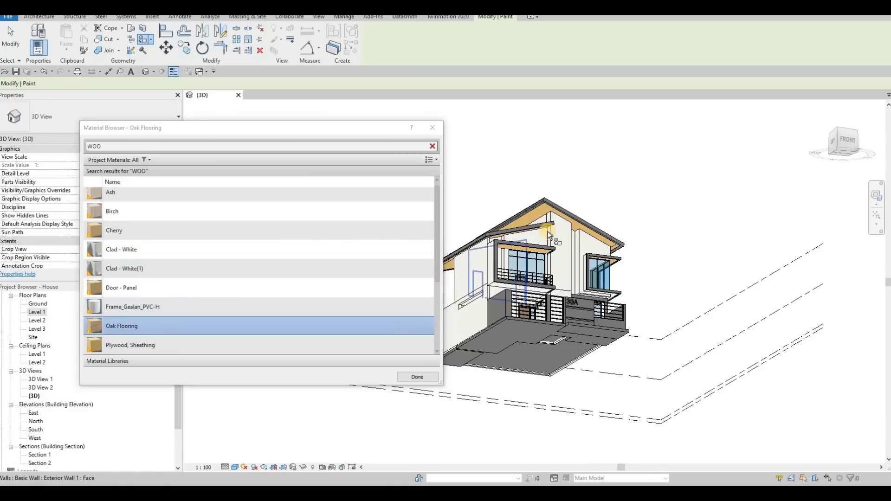
scroll(545, 234, "up", 3)
left_click(532, 320)
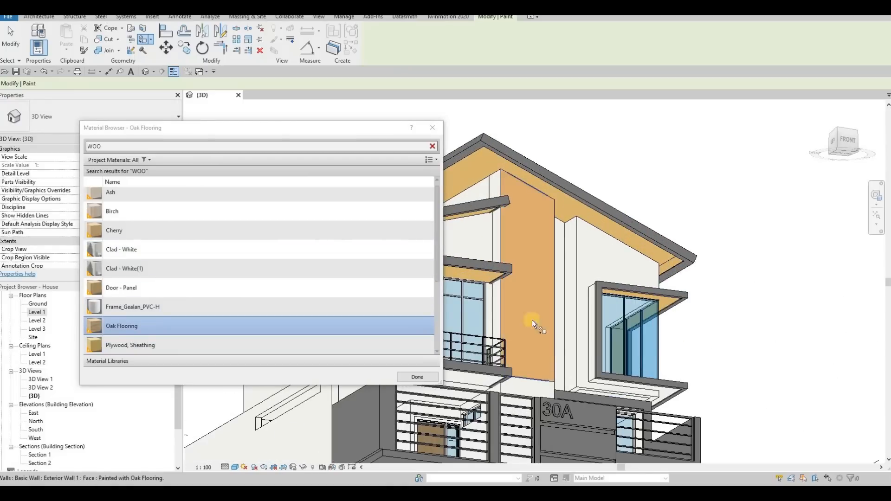
middle_click_drag(497, 253, 516, 271, "shift")
scroll(516, 271, "up", 2)
left_click(516, 286)
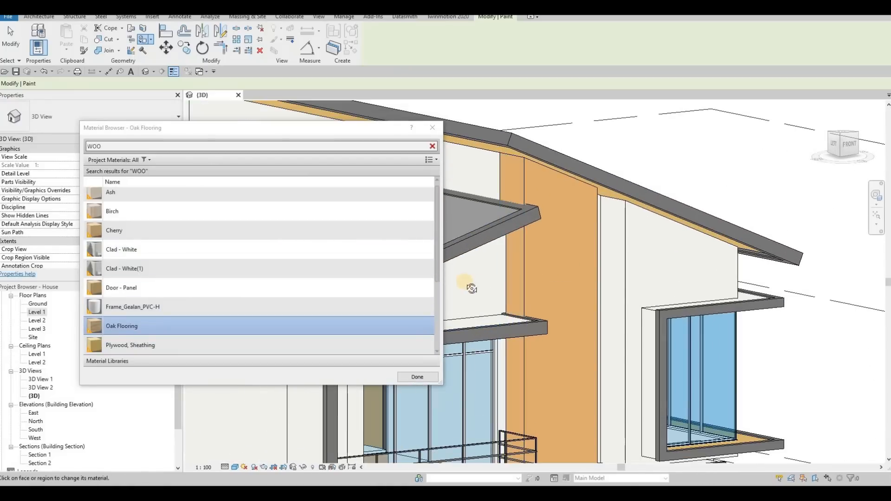
mouse_move(471, 287)
middle_mouse_down("shift")
mouse_move(424, 284)
mouse_move(610, 275)
mouse_move(577, 279)
mouse_move(579, 252)
middle_mouse_up("shift")
scroll(578, 281, "up", 2)
left_click(579, 252)
Apply Oak Flooring to the front and side faces of the central wall's ground-floor portion behind the fence.
middle_click_drag(539, 366, 574, 251)
scroll(544, 372, "down", 2)
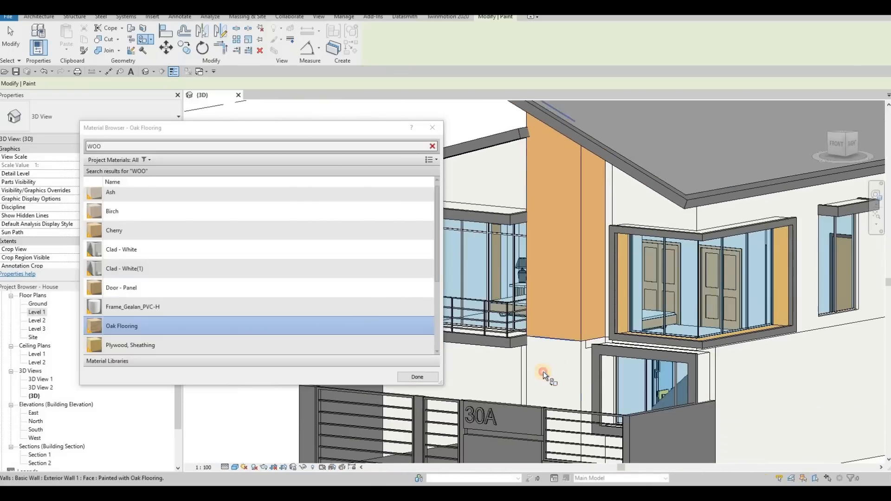
left_click(543, 371)
scroll(583, 369, "up", 2)
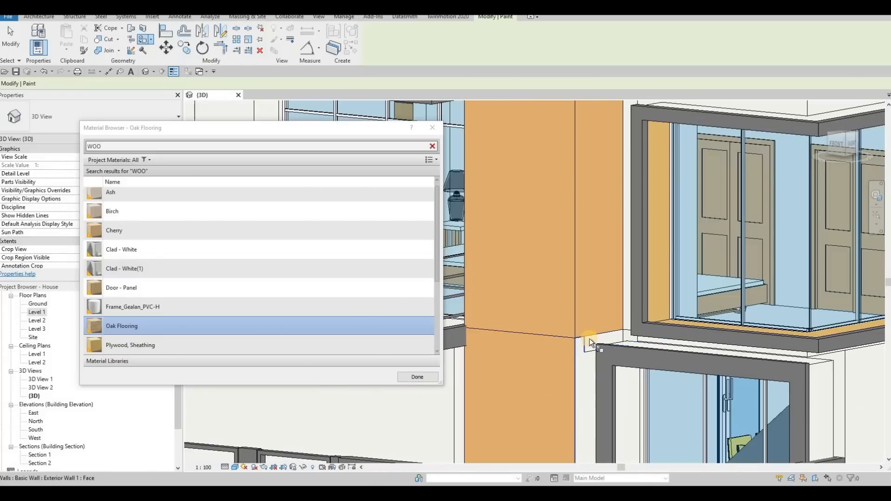
left_click(590, 343)
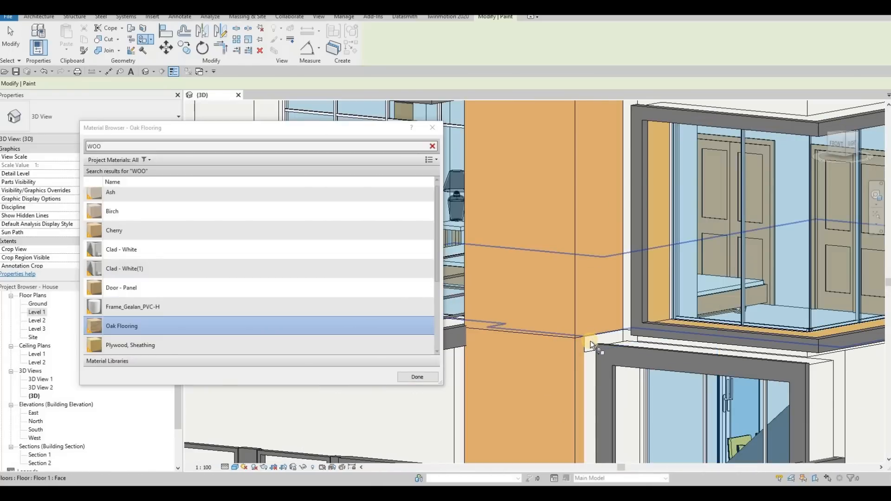
left_click(589, 366)
scroll(569, 333, "down", 3)
middle_click_drag(670, 349, 637, 379, "shift")
left_click(663, 366)
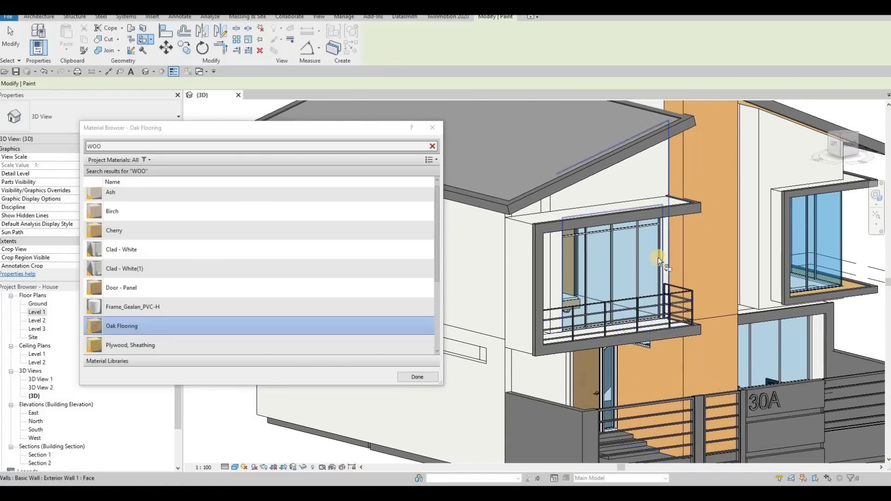
Apply Oak Flooring to the narrow rear end face of the wall that rises above the lower roof.
middle_click_drag(658, 257, 614, 168, "shift")
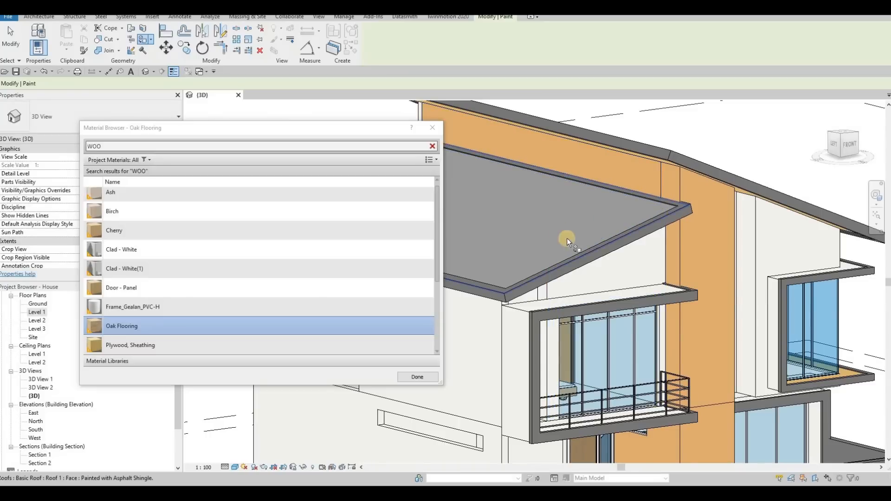
middle_click_drag(567, 238, 729, 166, "shift")
scroll(617, 215, "down", 1)
scroll(589, 211, "up", 4)
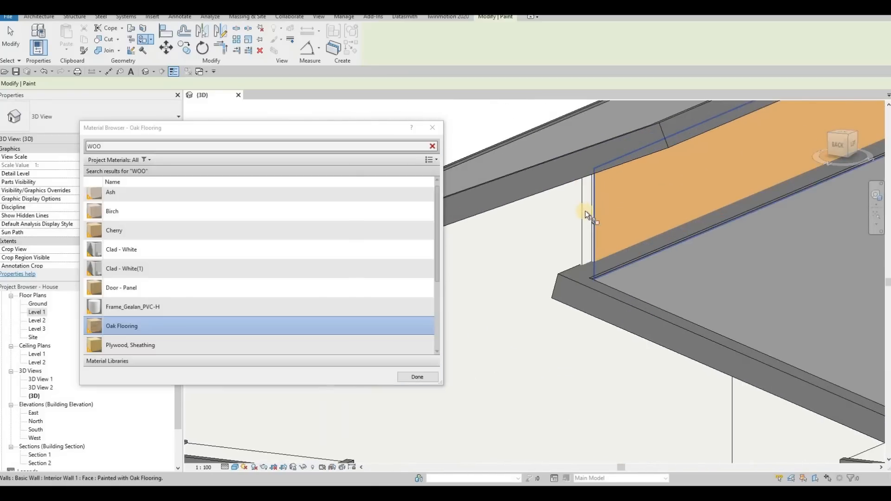
left_click(589, 210)
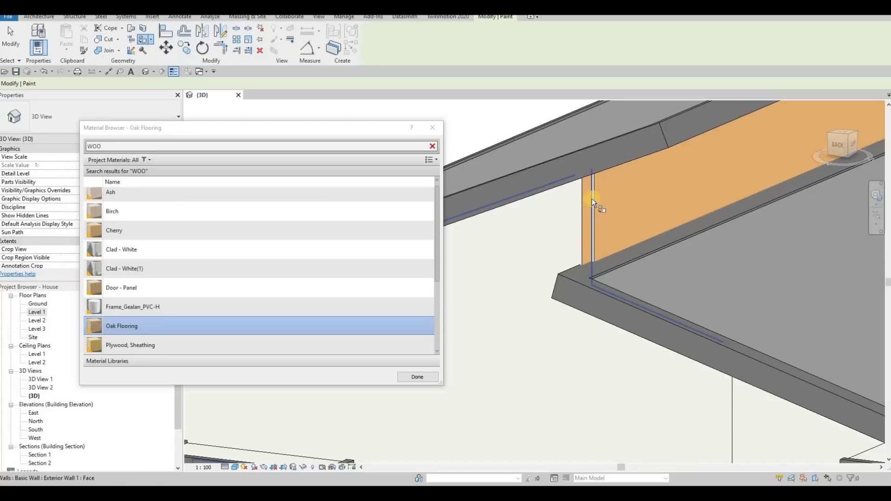
Examine the Oak Flooring wall from the front, below and the side, and look through the remaining wood materials.
mouse_move(736, 253)
middle_mouse_down("shift")
mouse_move(579, 261)
mouse_move(581, 270)
mouse_move(505, 258)
mouse_move(537, 239)
mouse_move(613, 261)
mouse_move(556, 276)
mouse_move(583, 325)
mouse_move(533, 343)
mouse_move(529, 366)
mouse_move(514, 375)
mouse_move(579, 372)
mouse_move(534, 361)
middle_mouse_up("shift")
scroll(511, 351, "up", 5)
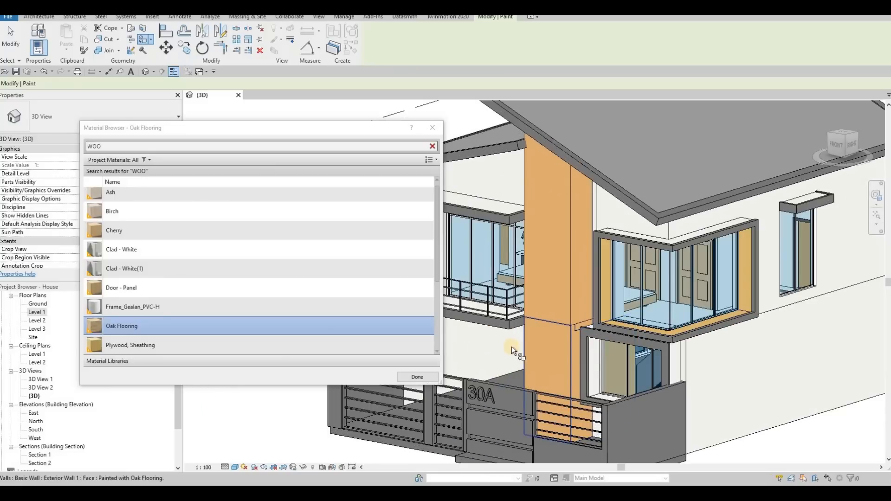
scroll(620, 357, "down", 5)
middle_click_drag(619, 358, 668, 250, "shift")
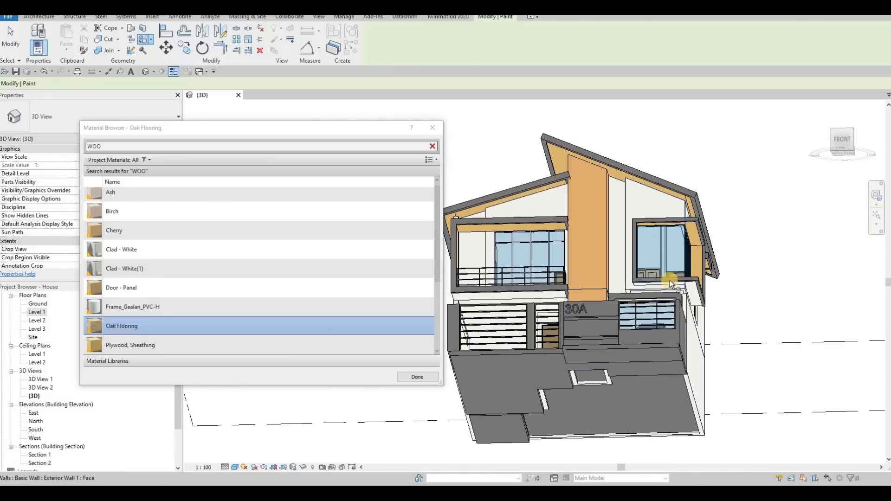
mouse_move(625, 230)
middle_mouse_down("shift")
mouse_move(551, 243)
mouse_move(757, 260)
mouse_move(780, 228)
mouse_move(682, 265)
mouse_move(548, 242)
mouse_move(471, 262)
mouse_move(477, 277)
mouse_move(526, 266)
mouse_move(599, 378)
mouse_move(603, 360)
mouse_move(629, 347)
mouse_move(662, 360)
middle_mouse_up("shift")
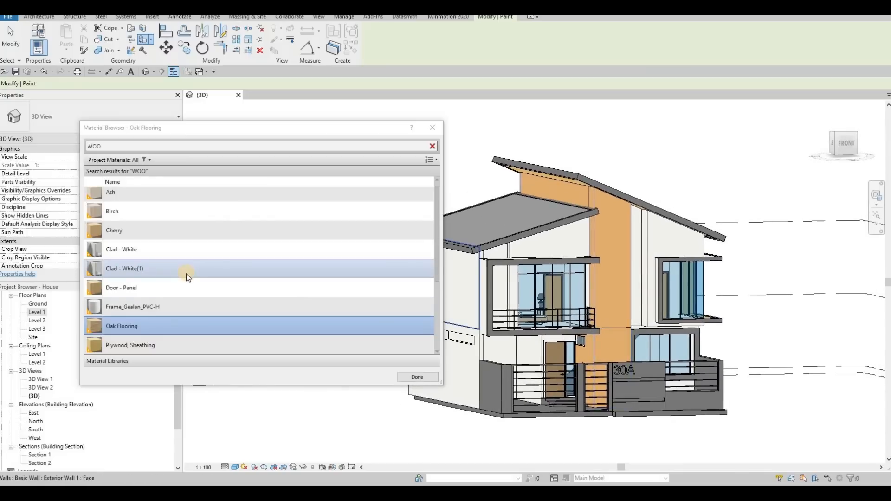
scroll(184, 271, "down", 2)
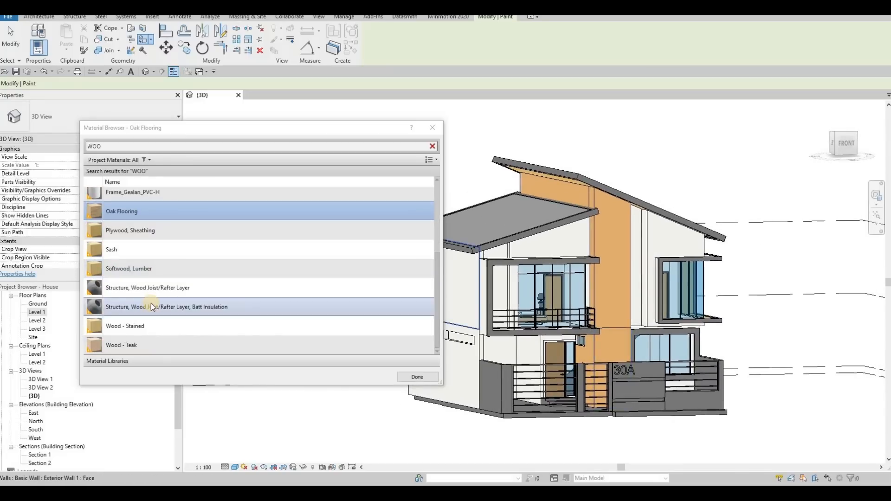
scroll(152, 303, "up", 2)
scroll(160, 293, "down", 2)
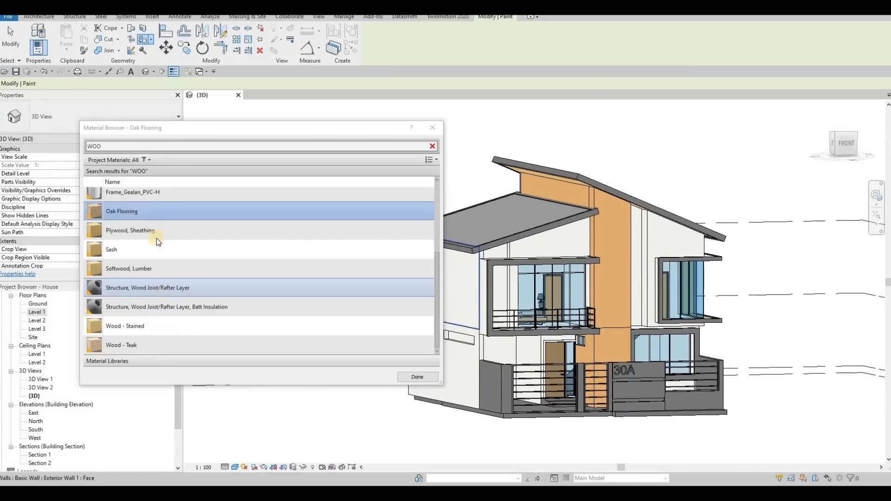
Search the project materials for "STO" and choose Blue Stone.
left_click(433, 146)
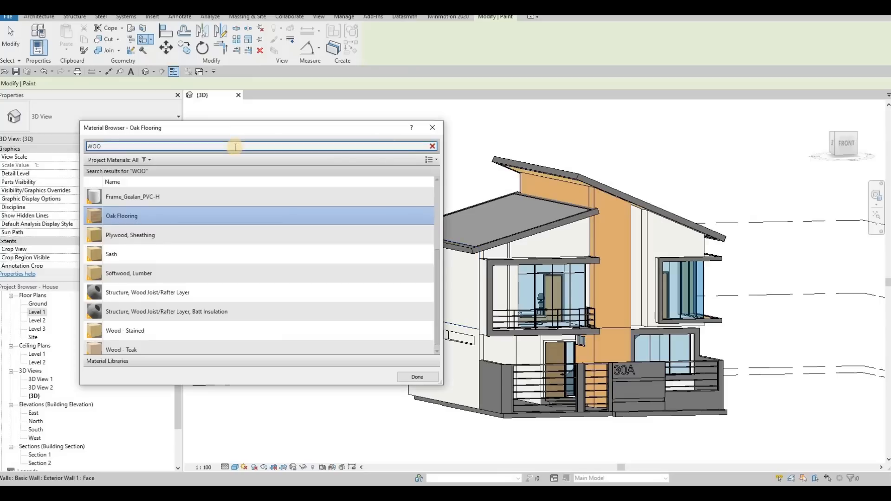
type("STO")
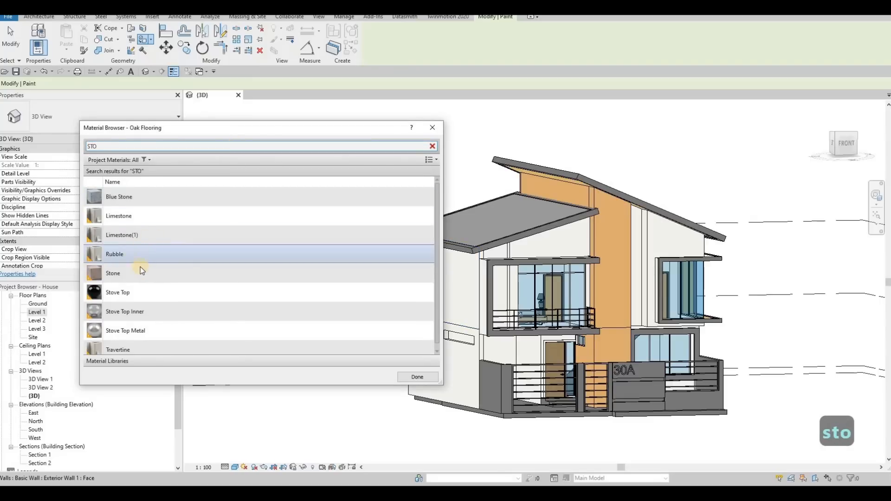
left_click(119, 196)
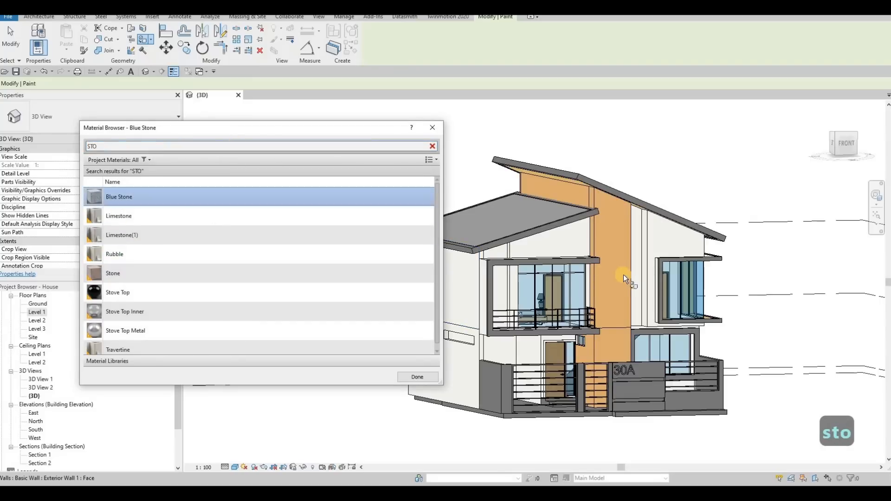
Apply Blue Stone to the upper-storey front wall faces behind the balcony and beneath the lower front roof.
scroll(625, 276, "up", 3)
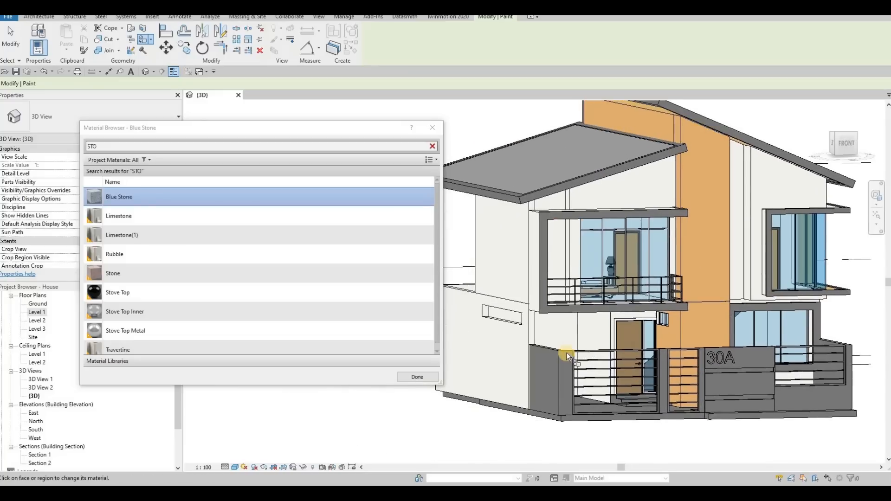
scroll(567, 352, "up", 4)
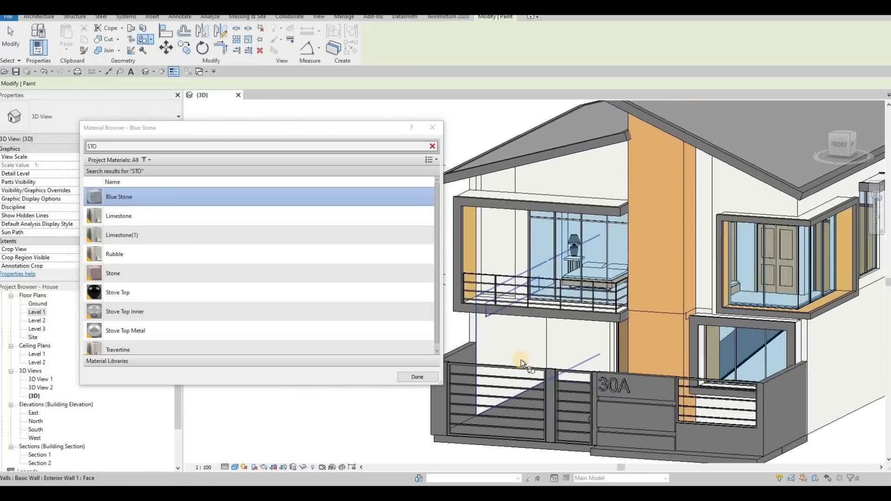
scroll(520, 359, "up", 1)
middle_click_drag(728, 373, 632, 347, "shift")
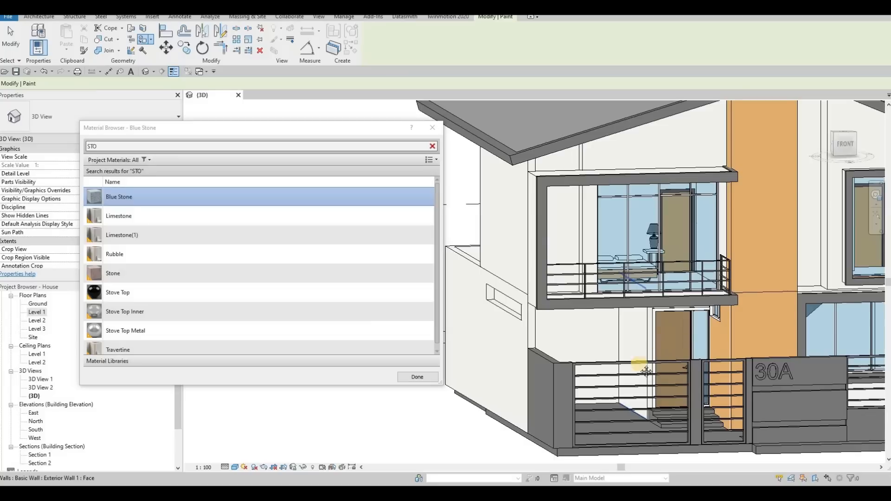
middle_click_drag(724, 353, 678, 308, "shift")
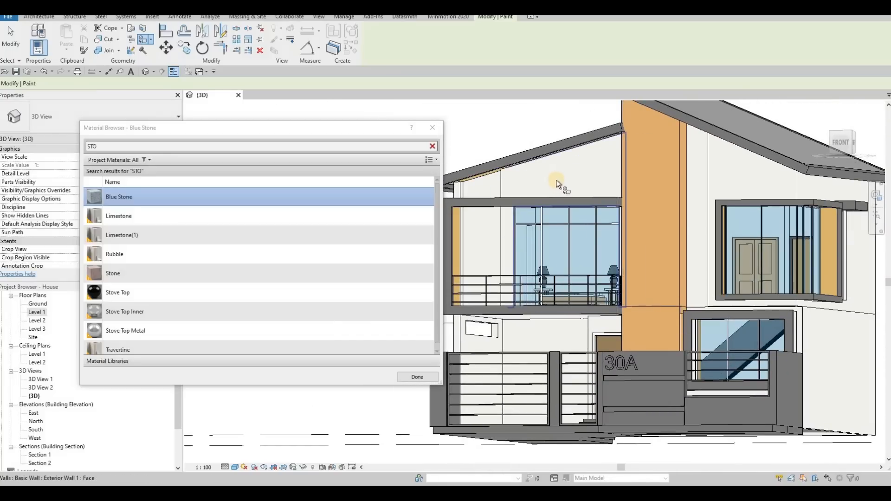
middle_click_drag(648, 235, 503, 267, "shift")
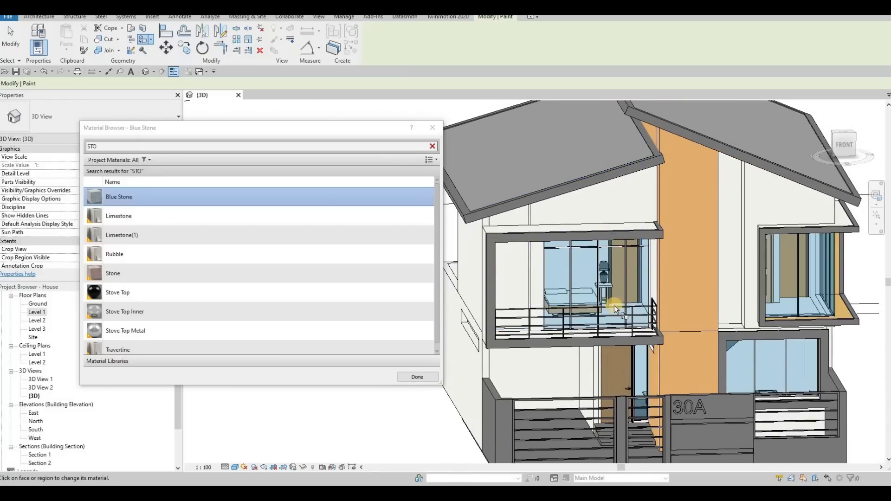
middle_click_drag(647, 245, 481, 249, "shift")
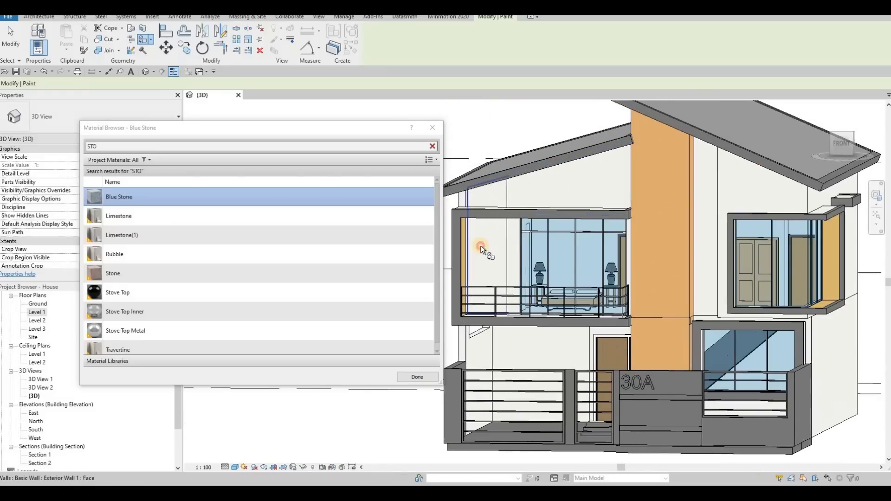
left_click(520, 225)
left_click(612, 190)
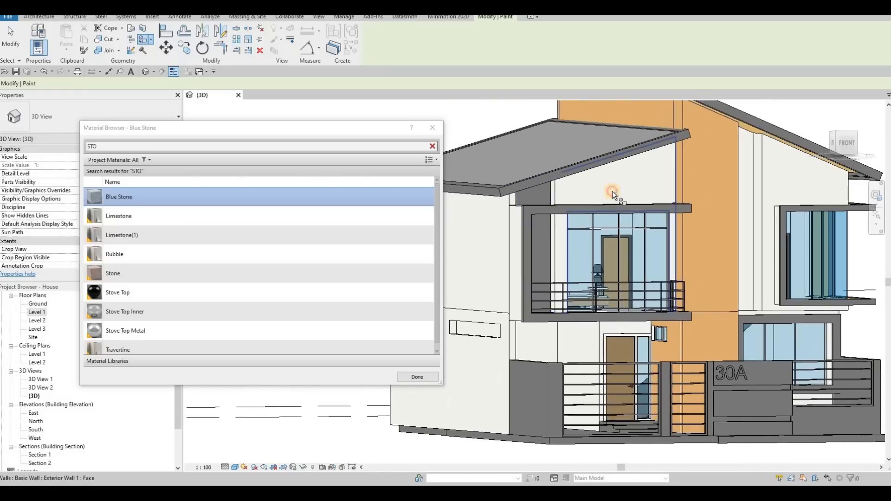
scroll(552, 194, "up", 2)
left_click(553, 194)
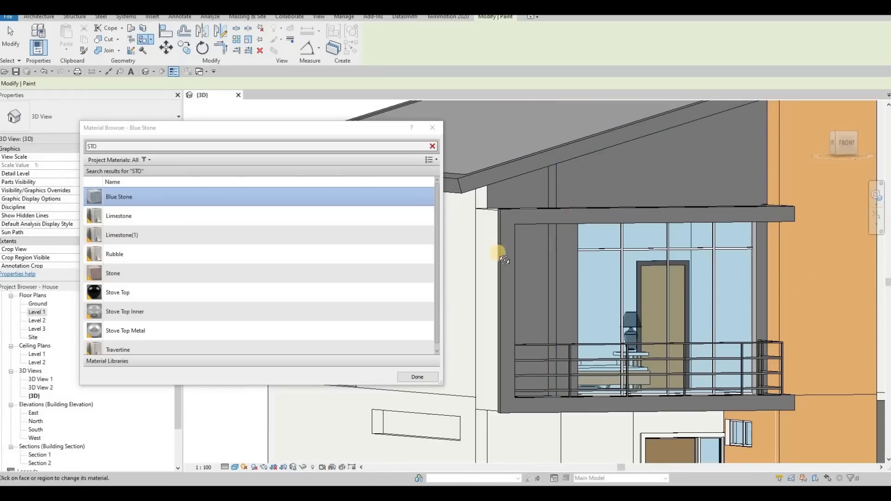
Apply Blue Stone to the narrow wall return under the lower roof's corner, beside the balcony frame.
middle_click_drag(740, 268, 371, 214, "shift")
middle_click_drag(371, 213, 608, 221)
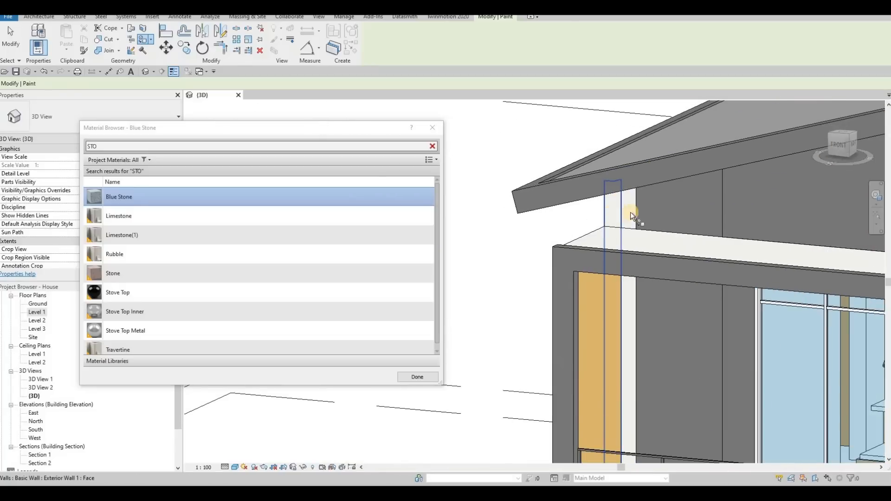
scroll(791, 230, "up", 3)
left_click(796, 230)
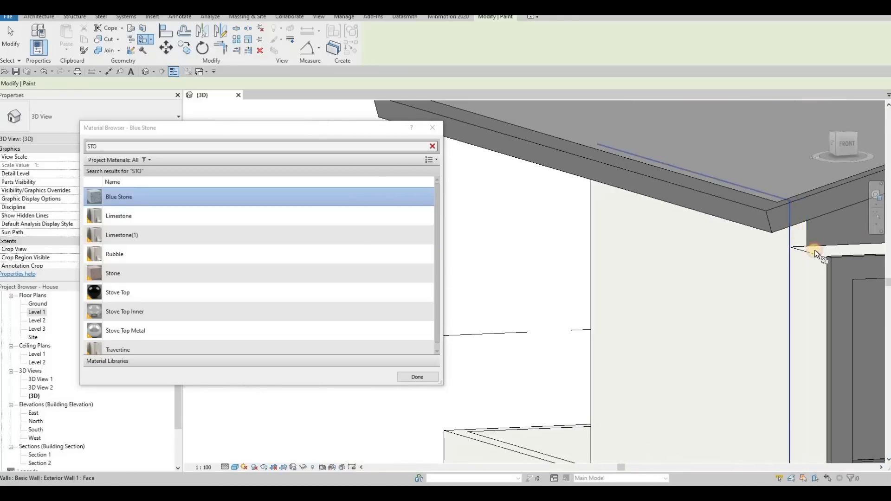
Try the Rubble material on the upper-storey front wall faces between the wood-coloured column and the corner window, and undo it.
middle_click_drag(691, 256, 460, 292, "shift")
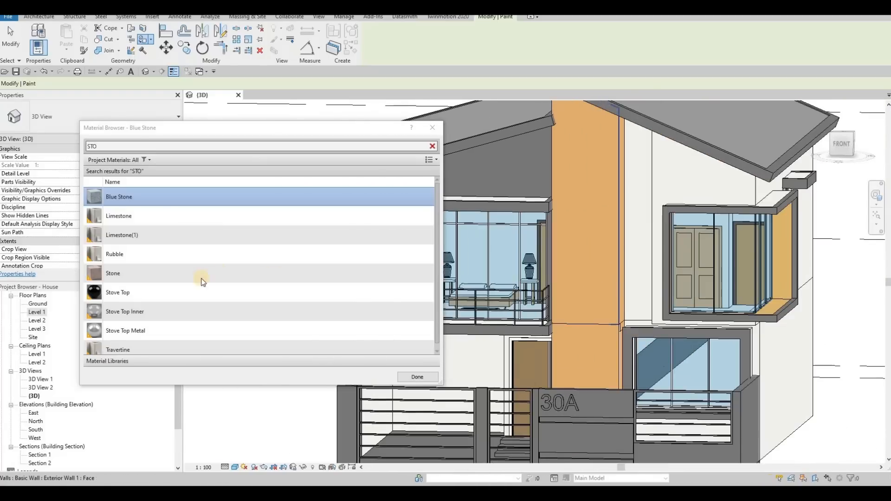
left_click(135, 272)
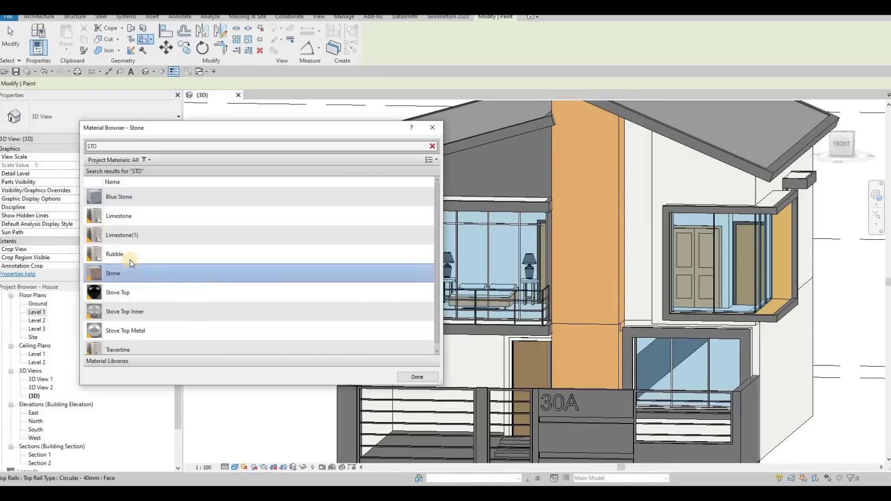
left_click(125, 255)
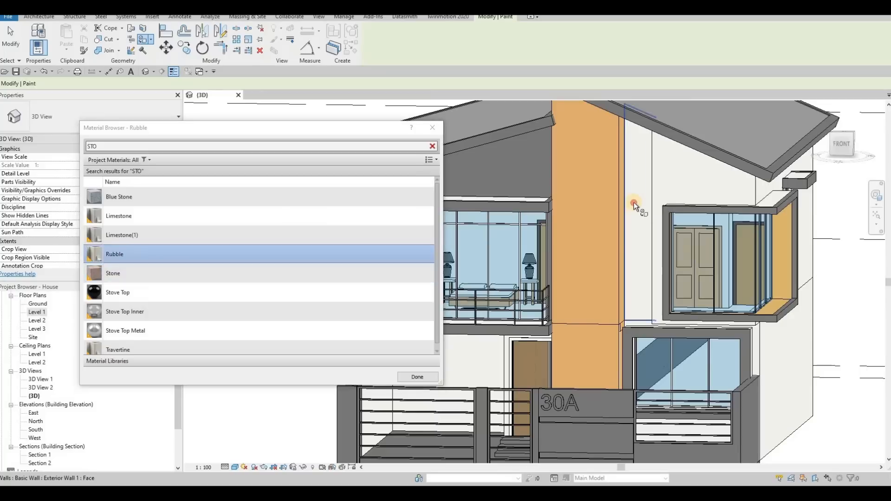
left_click(686, 177)
mouse_move(701, 210)
middle_mouse_down("shift")
mouse_move(622, 213)
mouse_move(575, 241)
mouse_move(675, 260)
middle_mouse_up("shift")
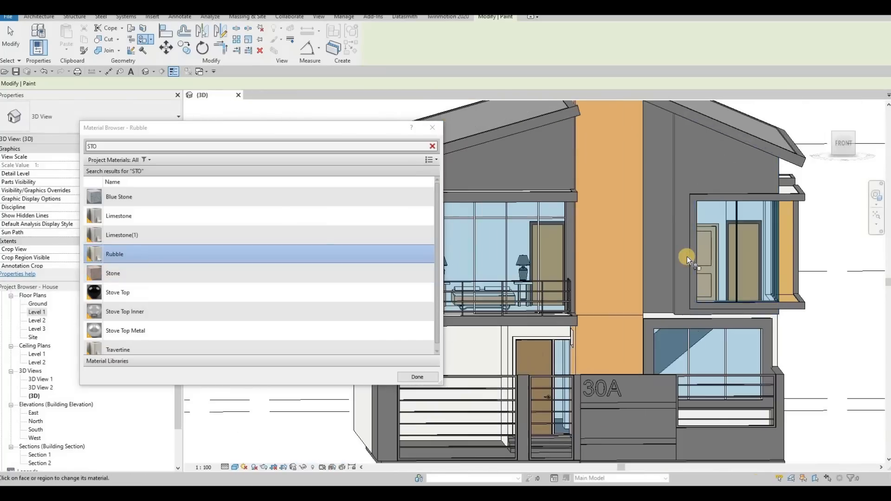
left_click(687, 258)
key("ctrl+z")
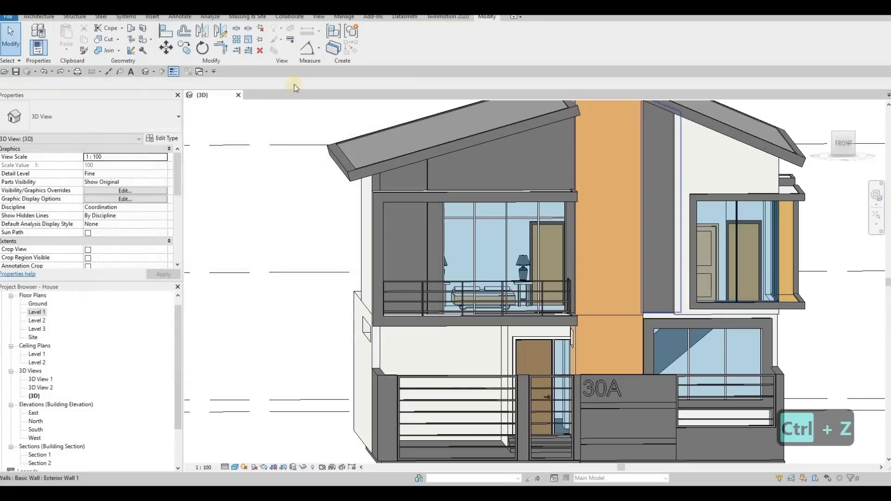
key("ctrl+z")
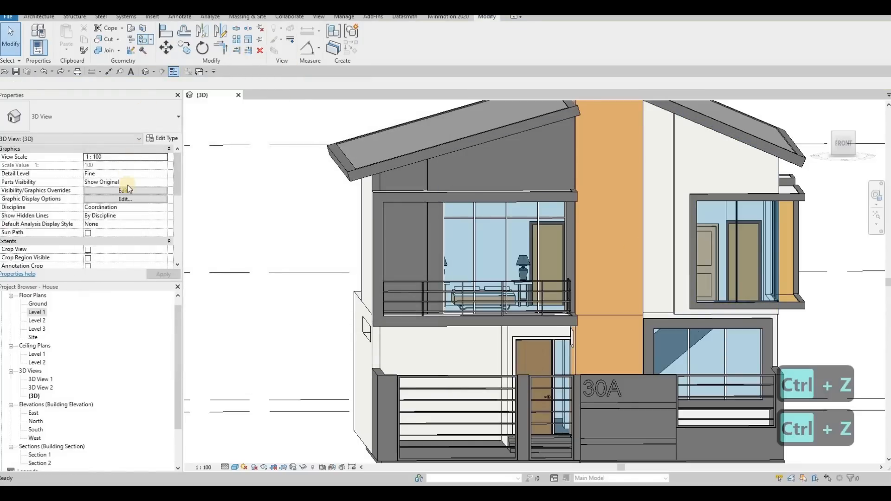
Restart Paint, search the project materials for "STONE" and choose Rubble for the walls around the ground-floor window.
key("p")
key("t")
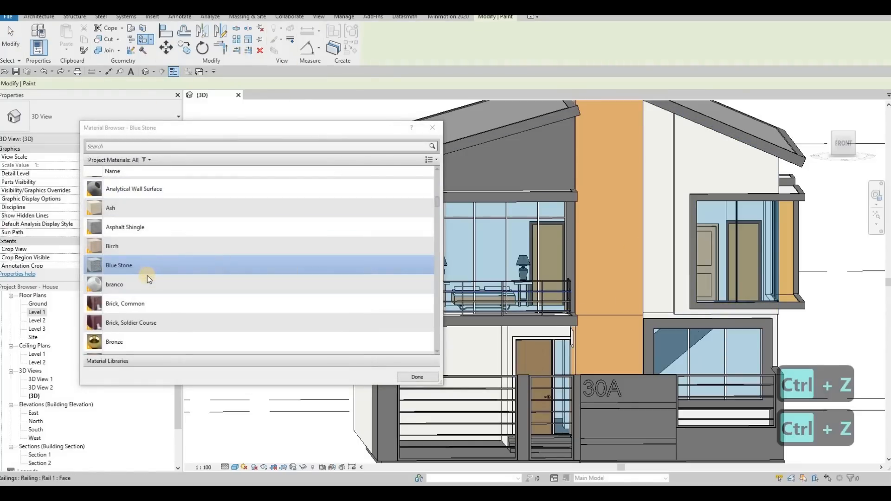
scroll(144, 242, "down", 3)
left_click(123, 147)
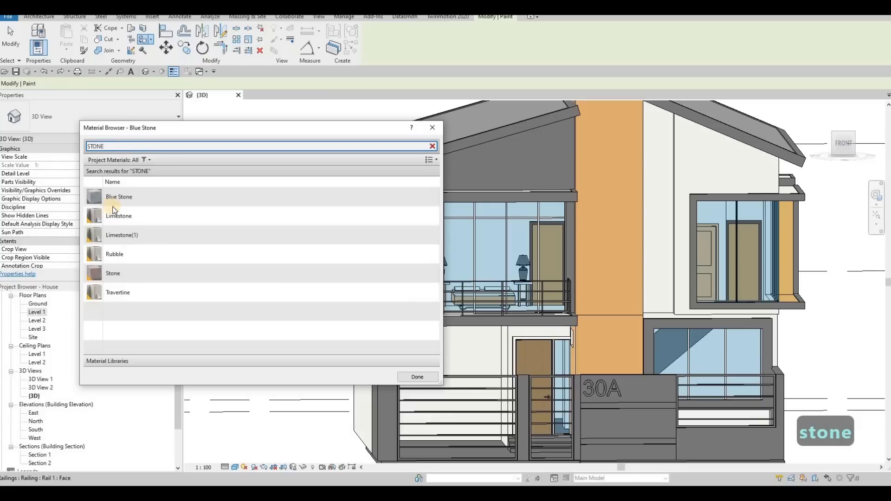
left_click(142, 254)
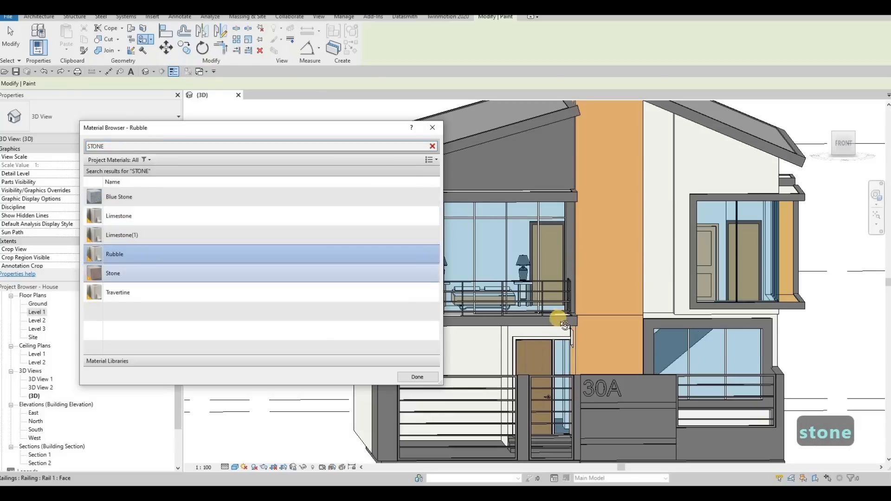
middle_click_drag(563, 225, 648, 320, "shift")
scroll(647, 320, "up", 2)
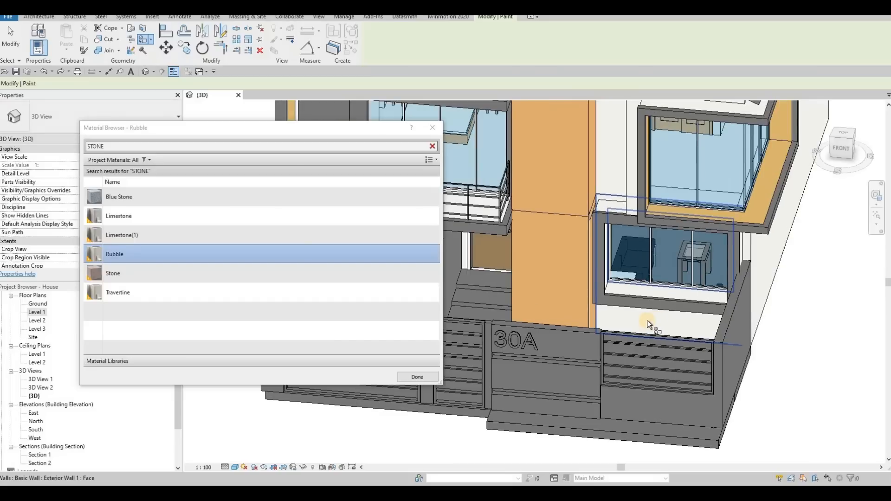
middle_click_drag(632, 228, 511, 153, "shift")
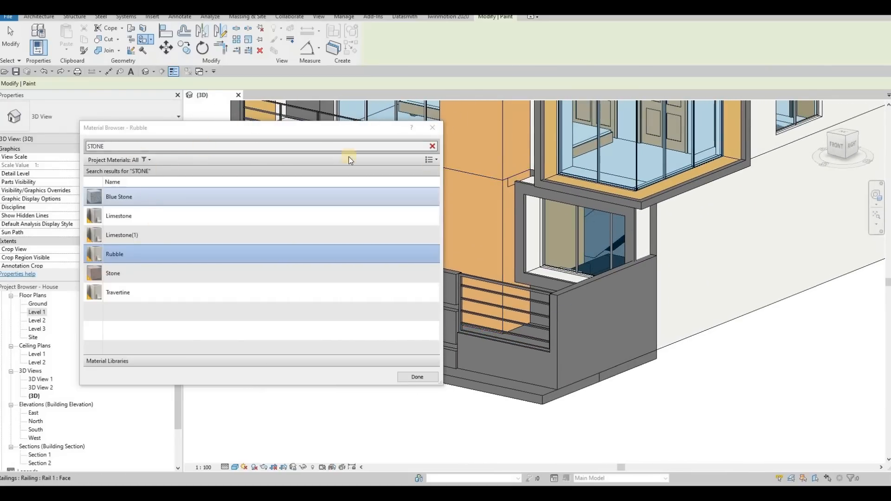
left_click(433, 146)
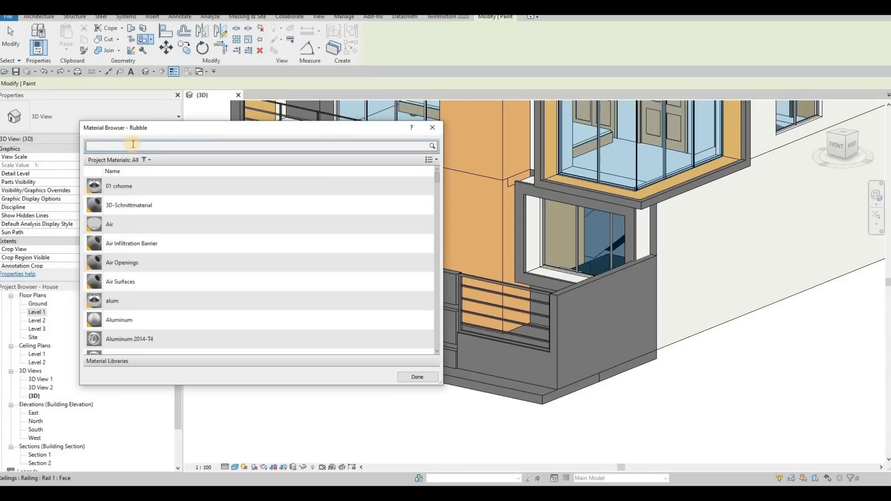
type("WOO")
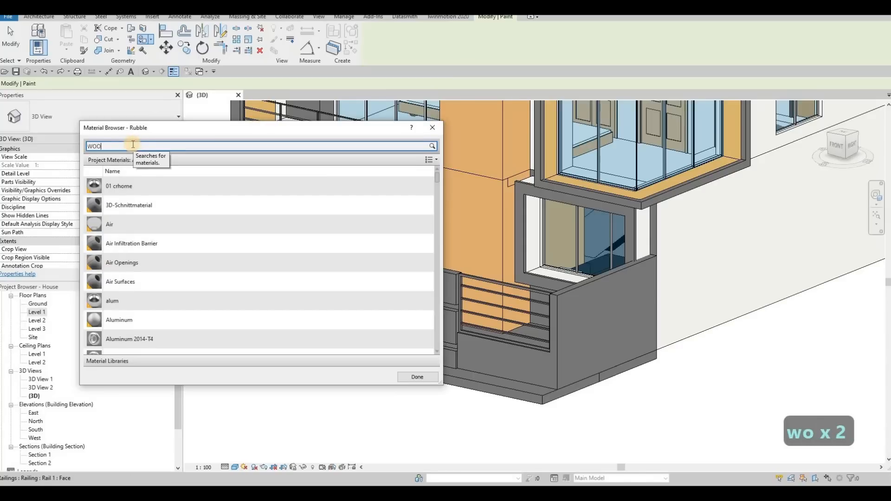
type("D")
left_click(136, 347)
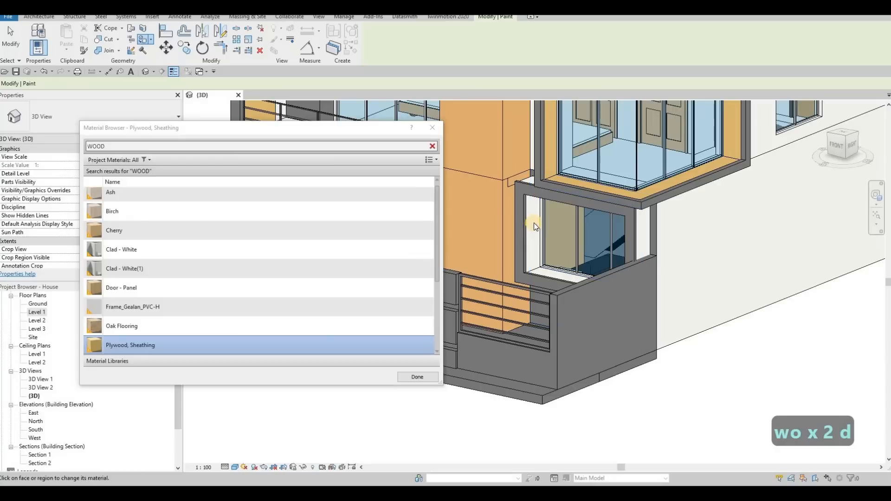
key("Escape")
key("Escape")
Open the in-place window frame model for editing and start Paint with Plywood, Sheathing from a search for "WOOD".
left_click(519, 227)
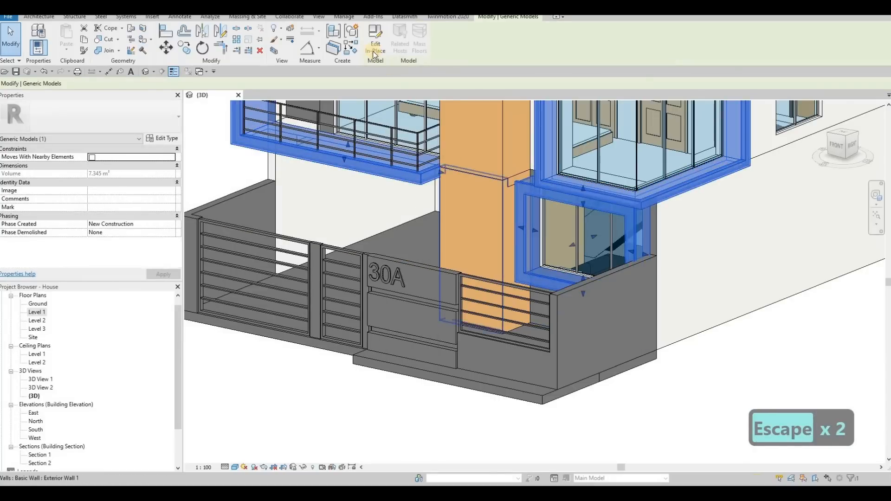
left_click(376, 41)
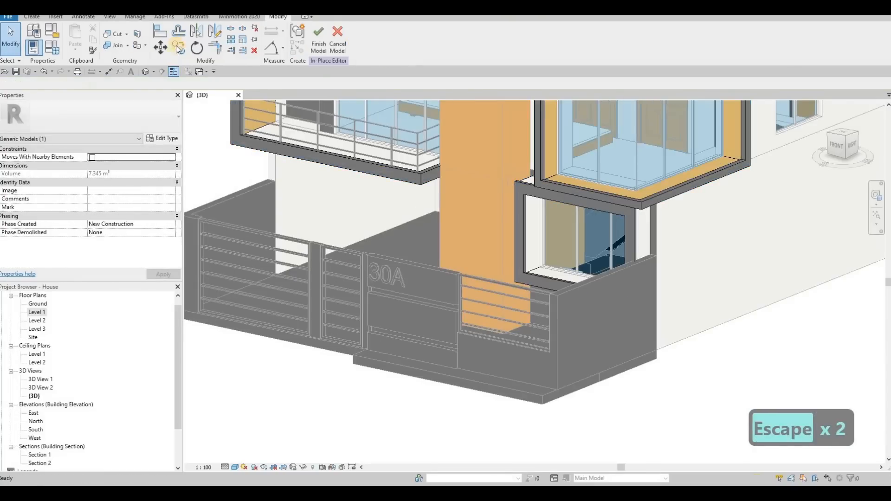
left_click(137, 46)
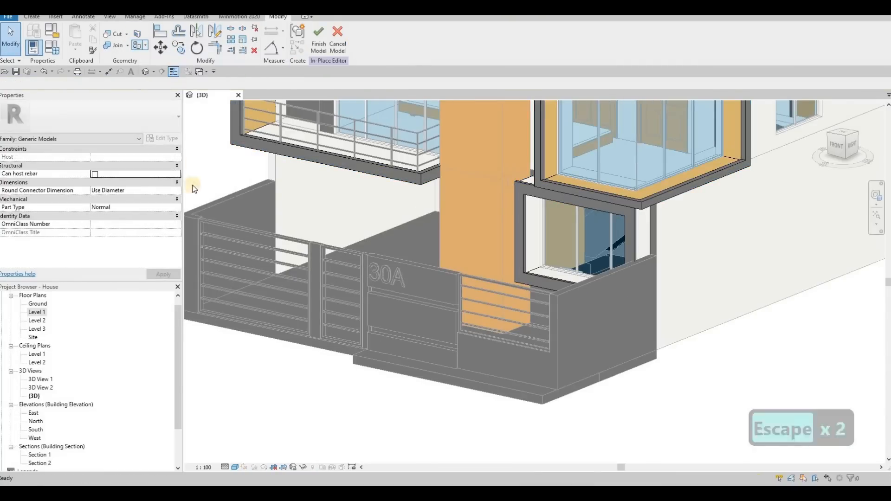
left_click(145, 146)
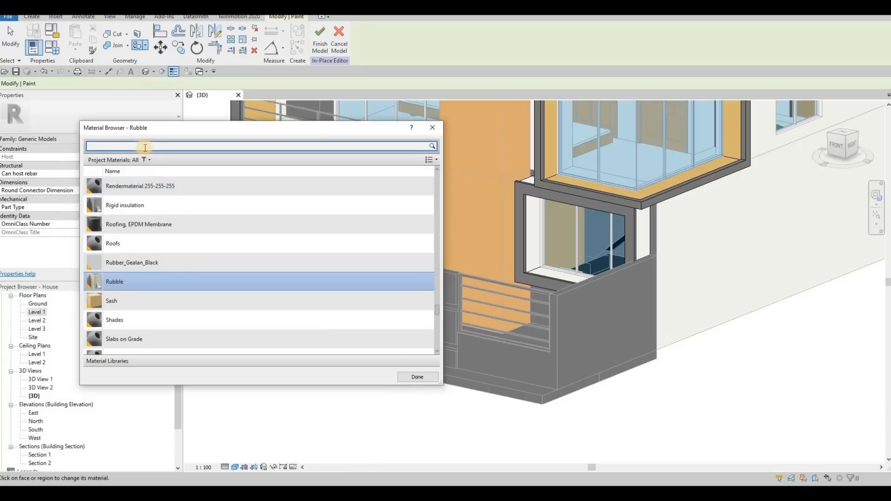
type("WOOD")
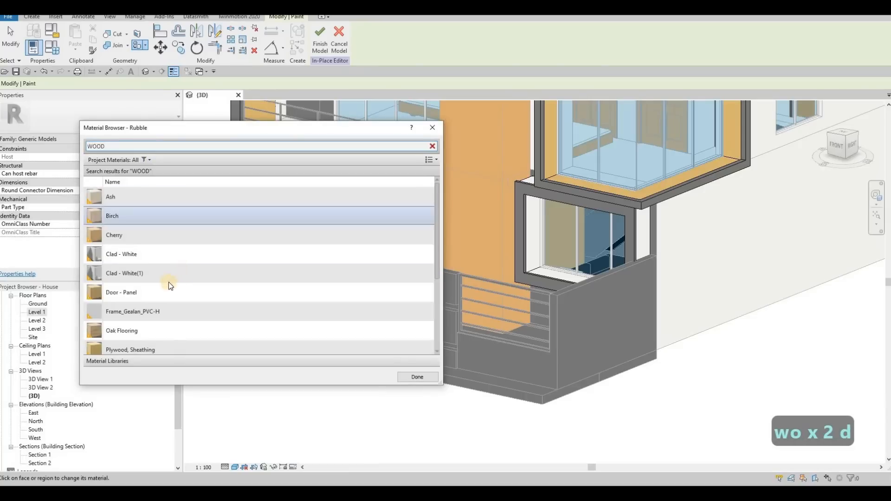
scroll(147, 292, "down", 3)
left_click(174, 233)
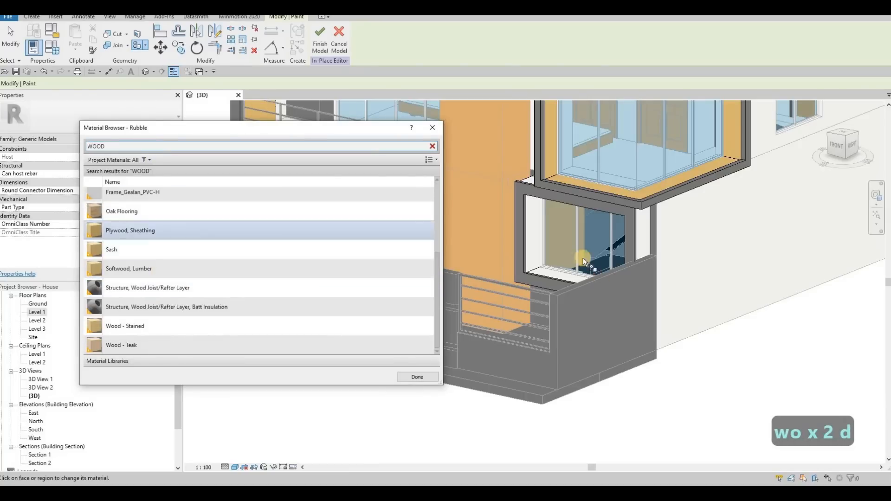
Apply Plywood, Sheathing to the inner side, sill and top faces of the ground-floor window frame.
middle_click_drag(507, 273, 478, 238, "shift")
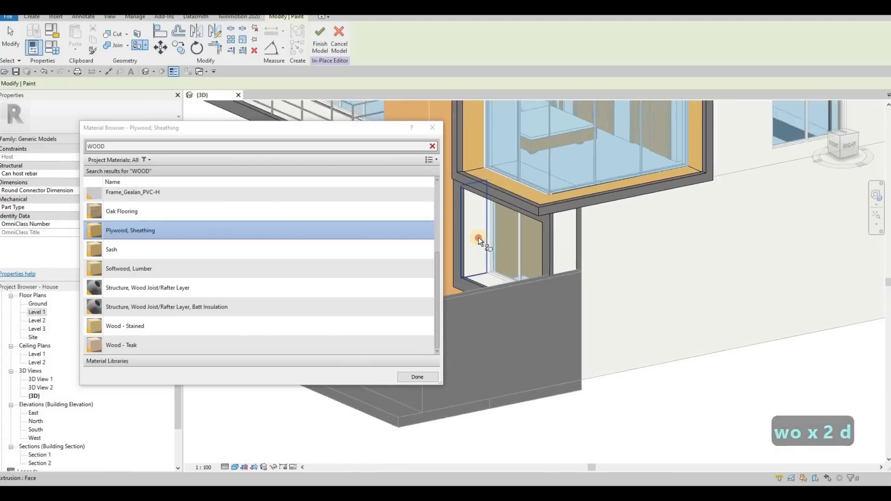
scroll(478, 238, "up", 2)
mouse_move(723, 301)
middle_mouse_down("shift")
mouse_move(522, 306)
mouse_move(670, 283)
mouse_move(681, 185)
middle_mouse_up("shift")
left_click(733, 144)
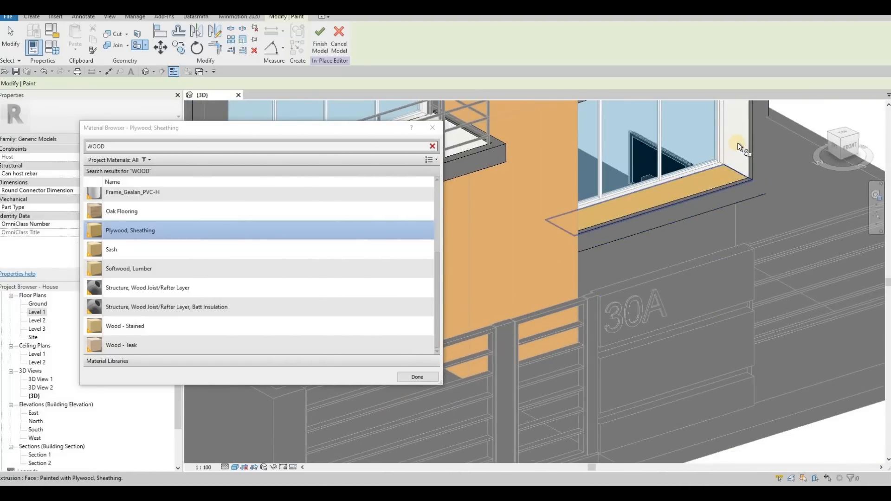
mouse_move(706, 356)
middle_mouse_down("shift")
mouse_move(629, 225)
mouse_move(611, 211)
mouse_move(607, 226)
middle_mouse_up("shift")
scroll(607, 227, "up", 1)
left_click(607, 226)
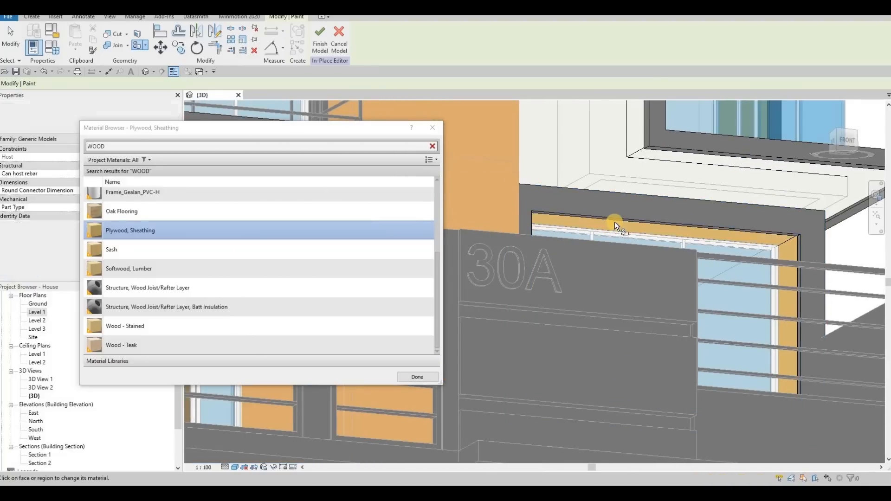
Finish editing the in-place window frame model and check the painted frames from the front and side.
scroll(615, 222, "down", 1)
middle_click_drag(618, 260, 620, 264, "shift")
scroll(626, 269, "down", 5)
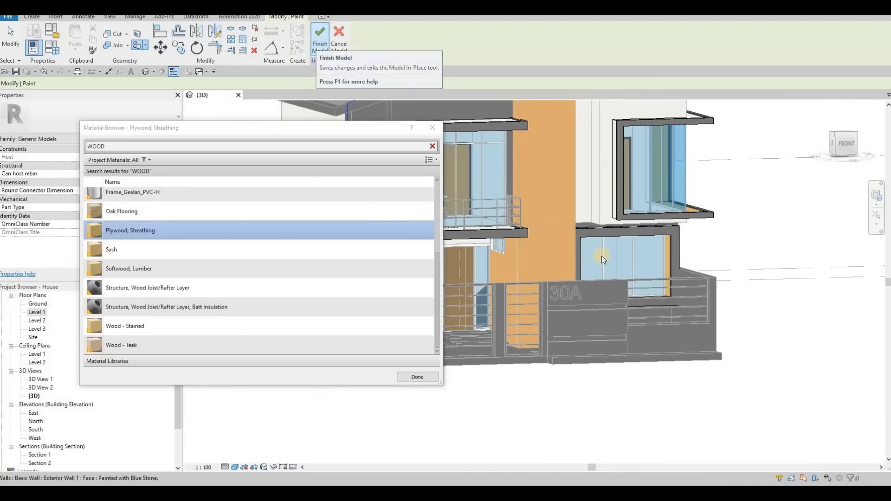
middle_click_drag(483, 278, 507, 346)
middle_click_drag(508, 346, 429, 350, "shift")
middle_click_drag(482, 246, 406, 203, "shift")
scroll(408, 200, "up", 2)
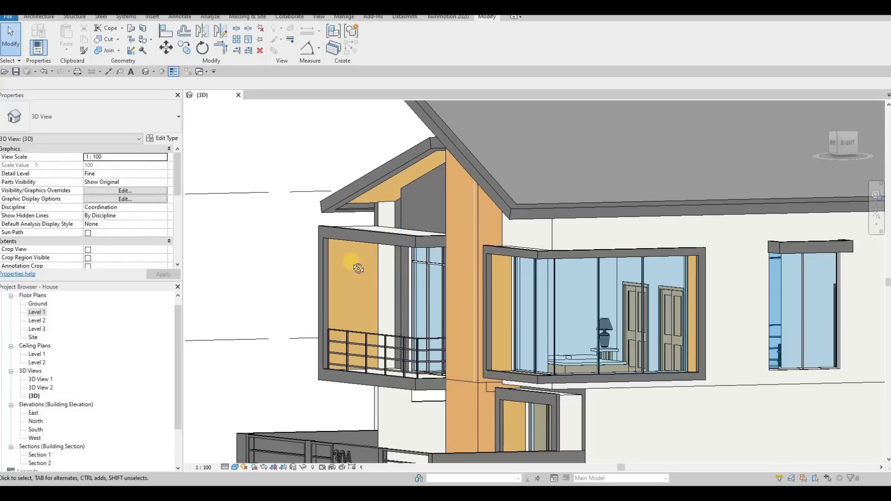
Split the white side wall face behind the balcony with a full-height vertical line along the edge of the adjoining Blue Stone wall.
middle_click_drag(370, 187, 364, 215, "shift")
scroll(362, 218, "up", 2)
scroll(370, 214, "down", 2)
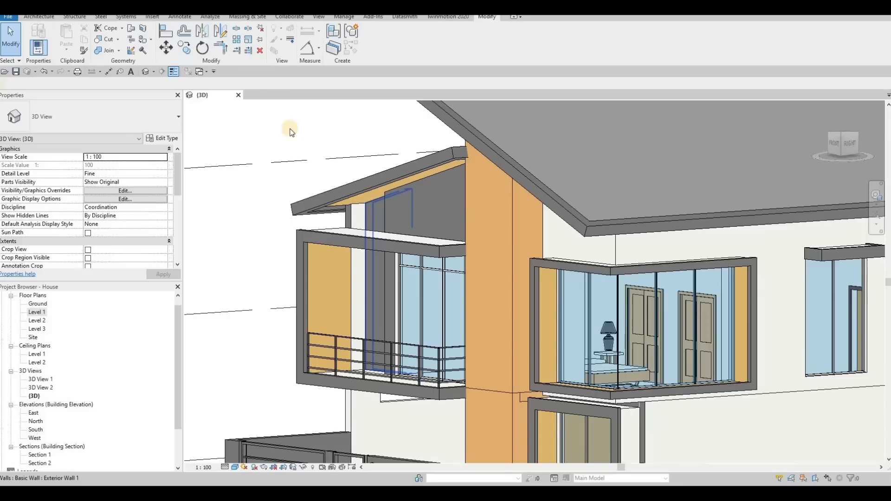
left_click(354, 219)
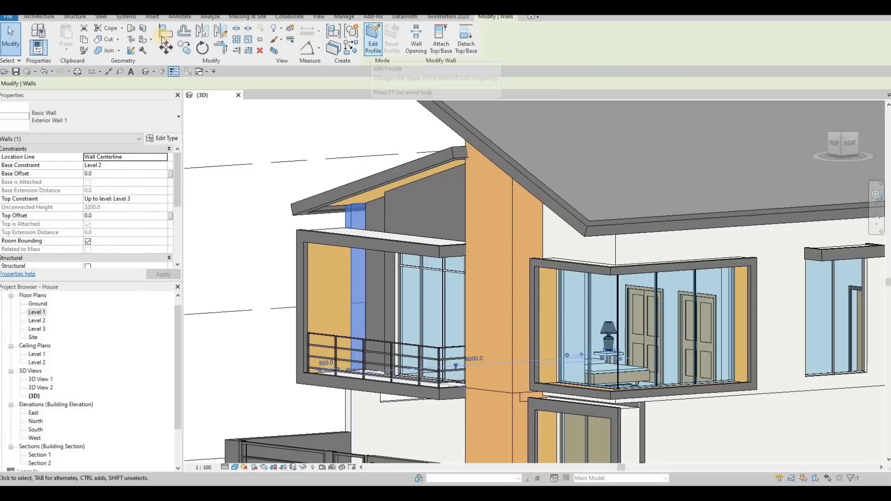
key("Escape")
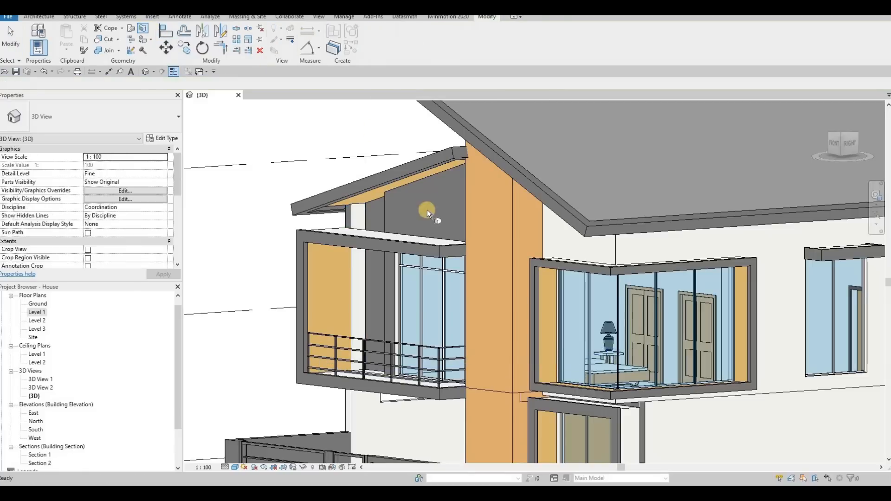
scroll(377, 213, "up", 3)
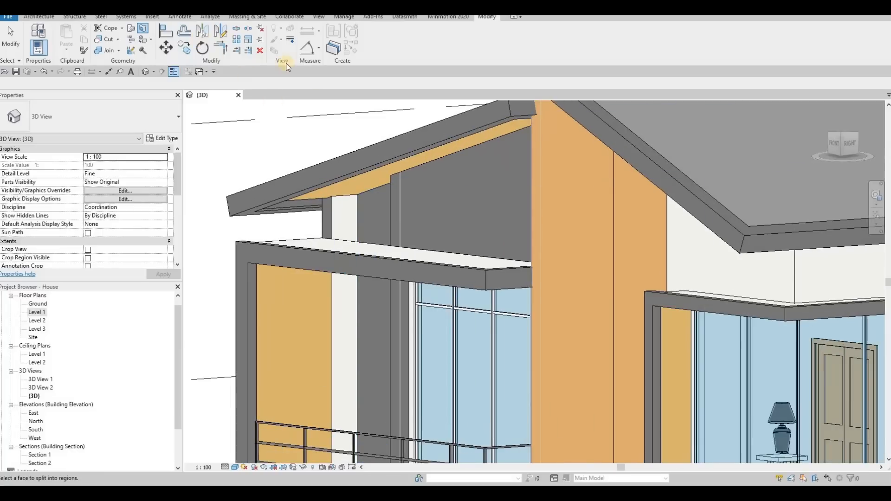
scroll(379, 147, "down", 4)
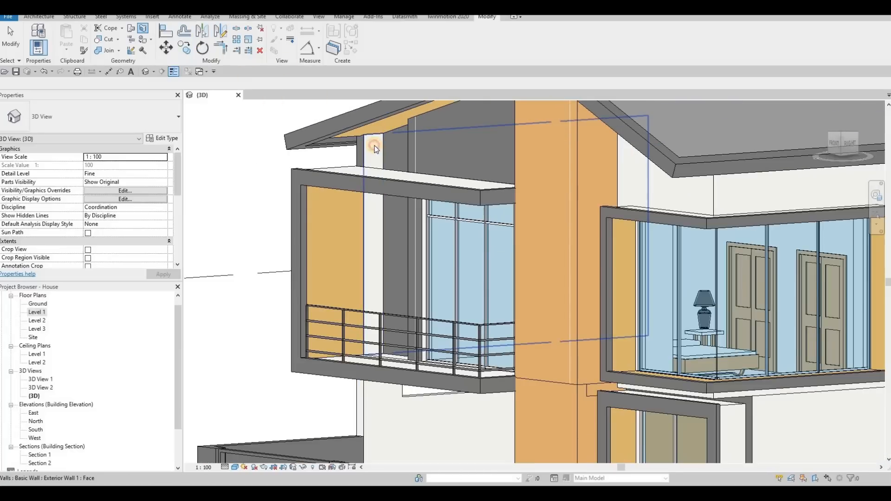
left_click(369, 151)
left_click(392, 30)
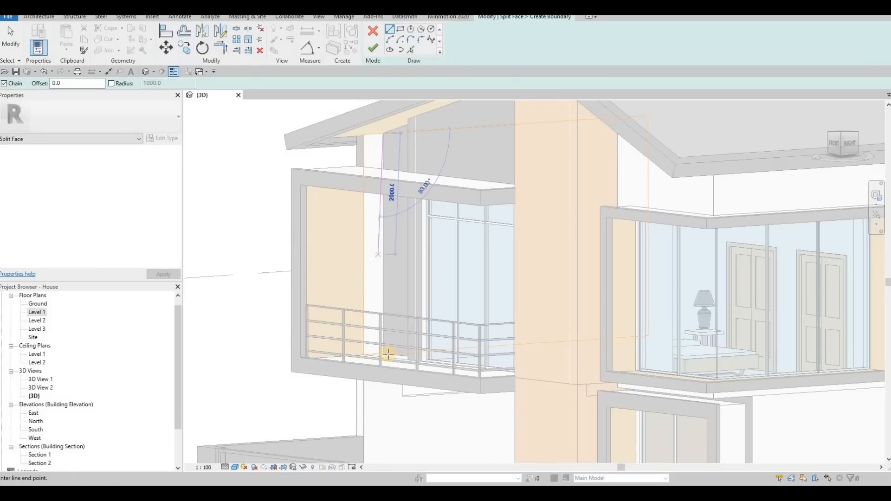
left_click(383, 353)
key("Escape")
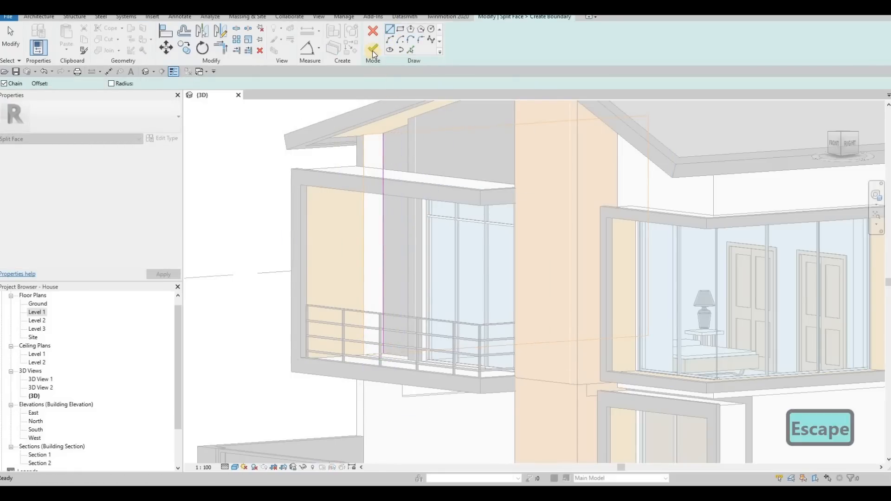
left_click(372, 48)
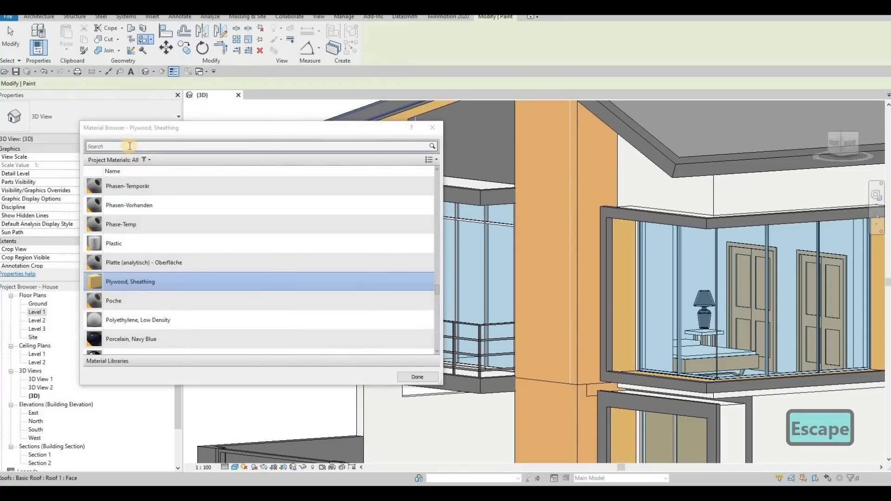
Restart Paint, search the project materials for "STONE" and choose Blue Stone.
left_click(129, 147)
type("STONE")
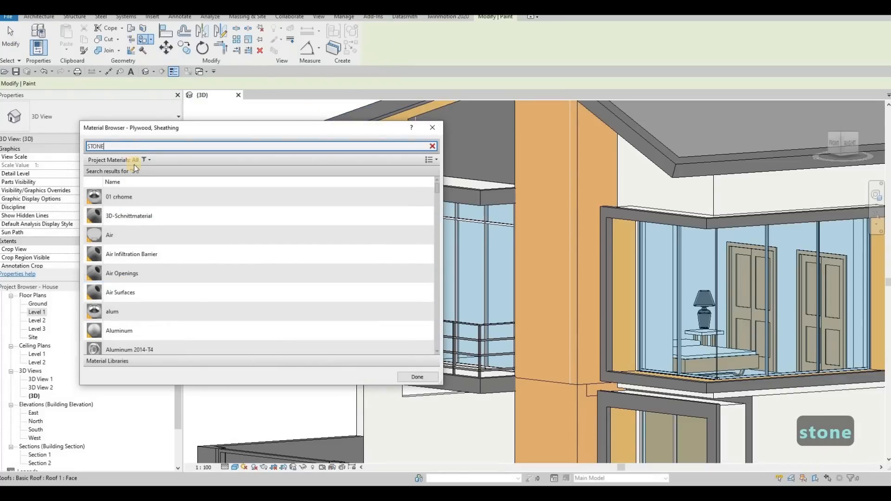
left_click(127, 196)
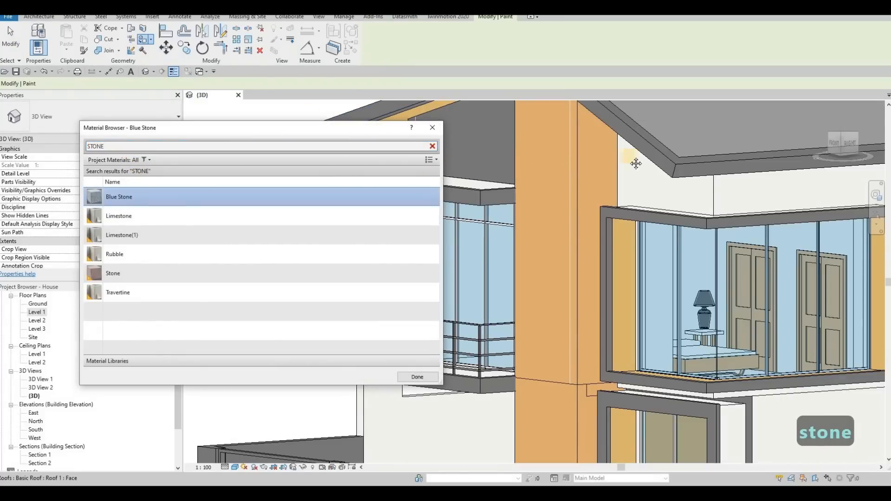
Apply Blue Stone to the split wall region behind the balcony and end painting.
middle_click_drag(488, 191, 498, 213)
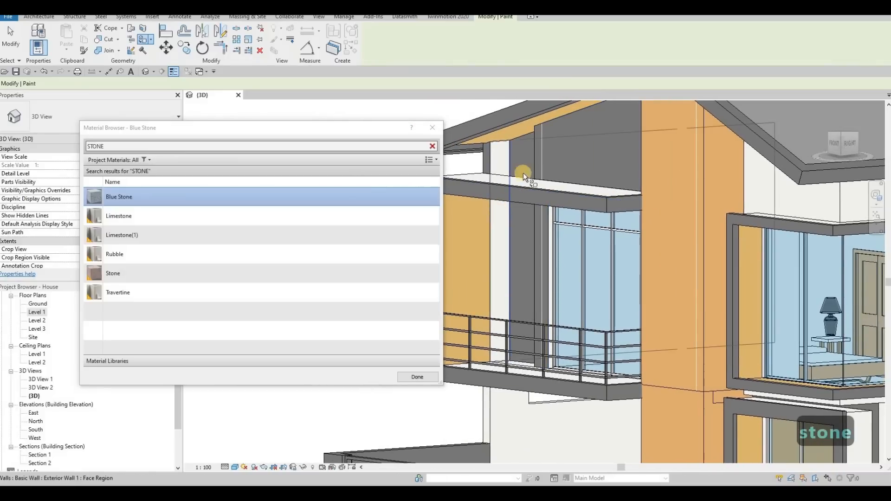
scroll(556, 233, "down", 3)
scroll(652, 255, "up", 3)
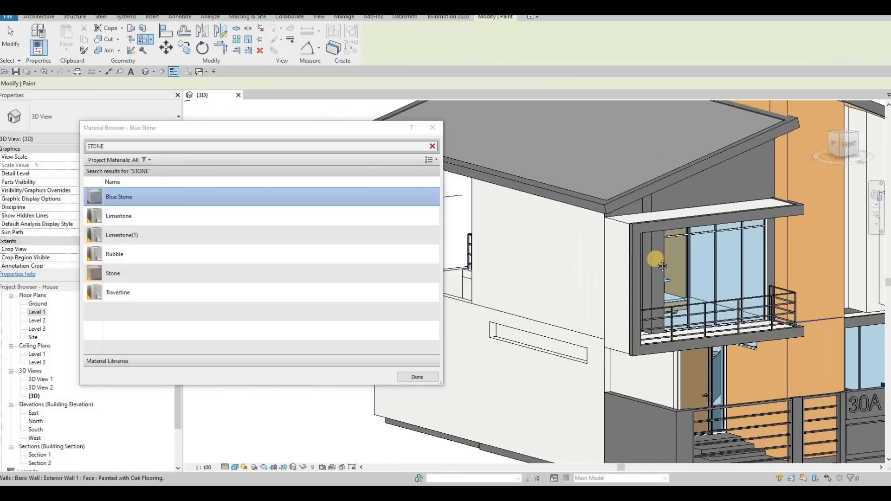
middle_click_drag(617, 290, 500, 162, "shift")
key("Escape")
Split the side face of the wood-clad front wall with a full-height vertical line beside the ground-floor window frame.
scroll(500, 258, "up", 2)
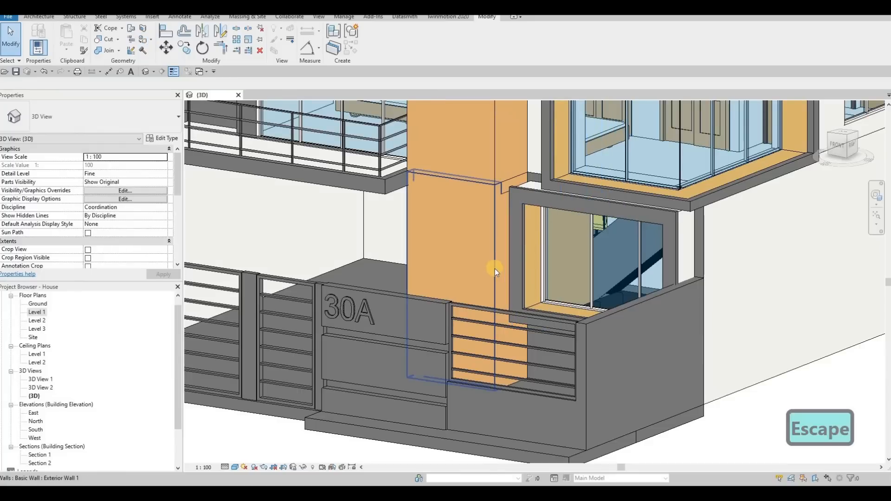
left_click(501, 269)
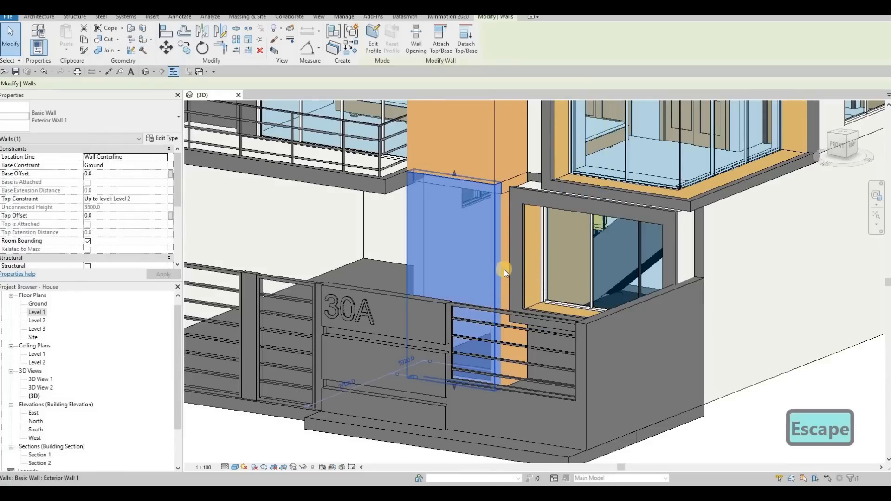
key("Escape")
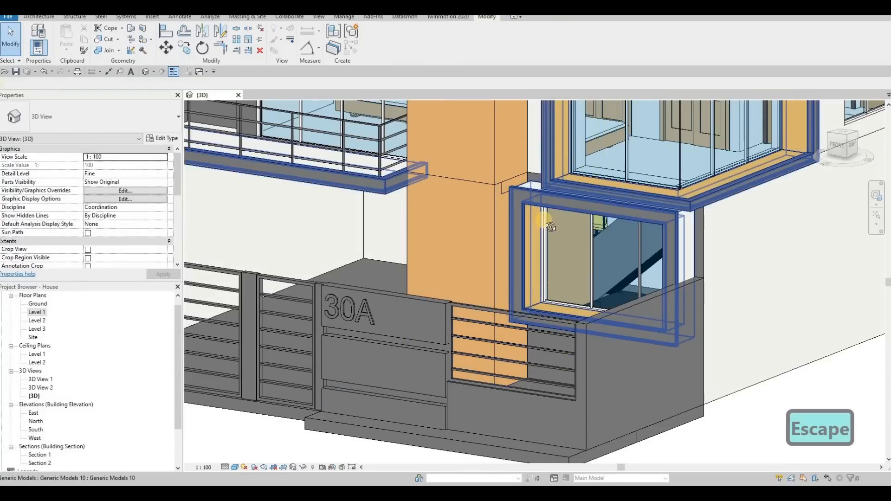
middle_click_drag(560, 183, 525, 234, "shift")
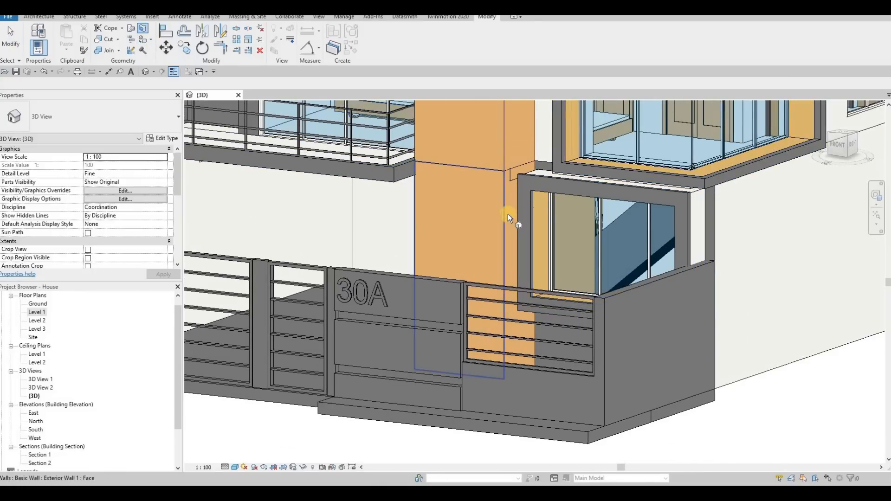
middle_click_drag(464, 235, 465, 198, "shift")
left_click(464, 199)
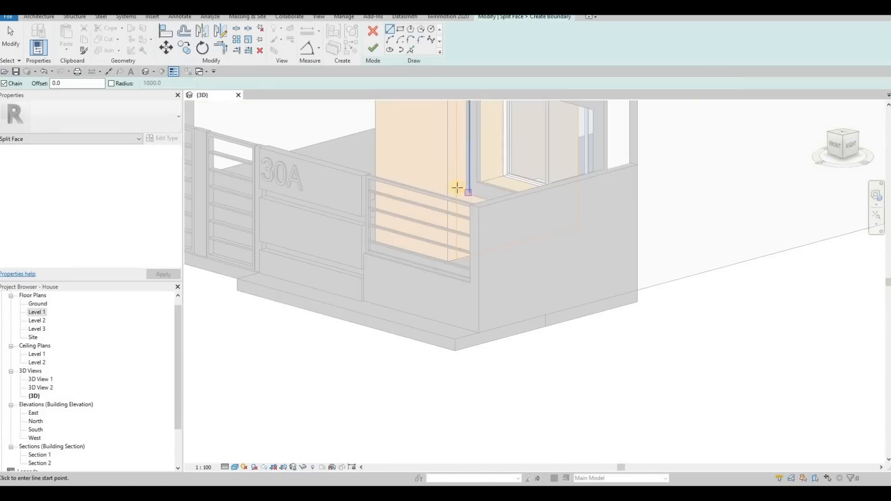
middle_click_drag(473, 109, 491, 204)
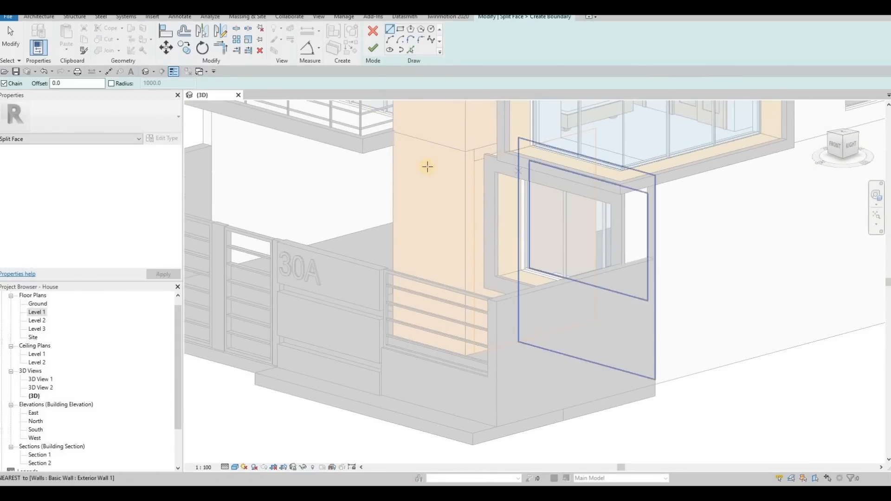
middle_click_drag(427, 167, 421, 176)
left_click(391, 29)
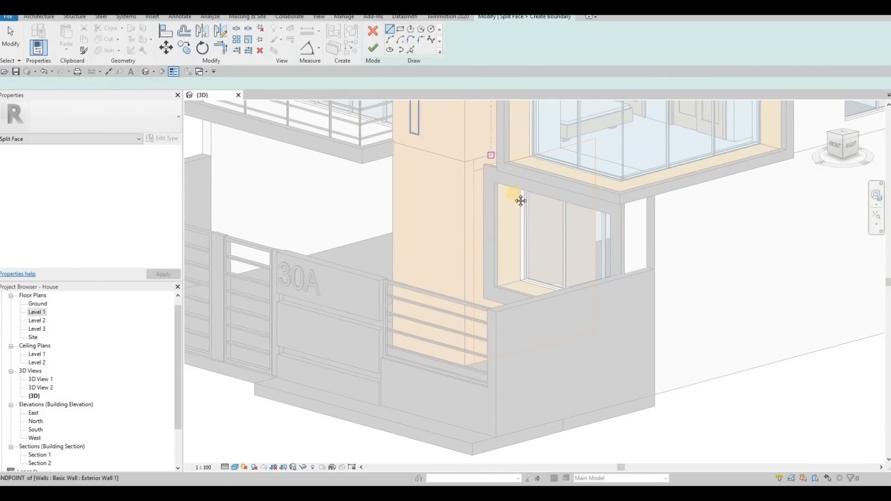
middle_click_drag(520, 199, 517, 279, "shift")
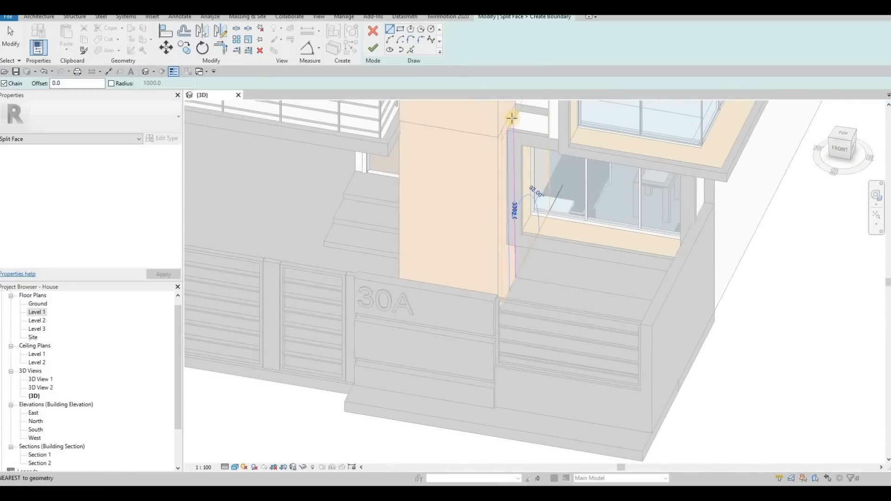
middle_click_drag(444, 115, 408, 117, "shift")
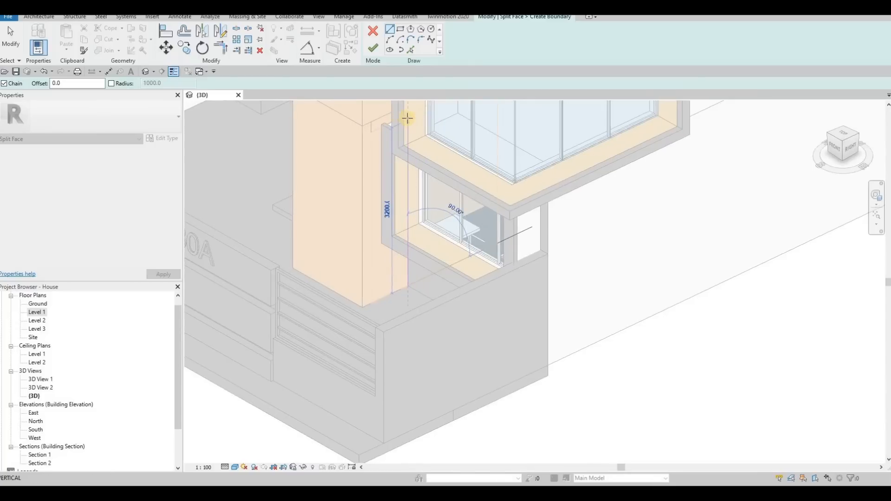
key("Escape")
left_click(372, 52)
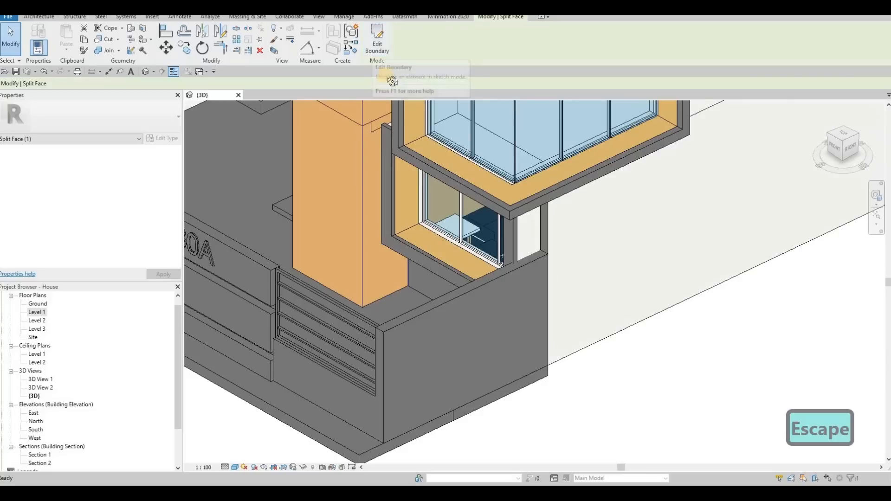
Remove the paint from the split-off wall region inside the house, seen through the ground-floor window.
middle_click_drag(384, 125, 424, 161, "shift")
middle_click_drag(377, 111, 417, 138)
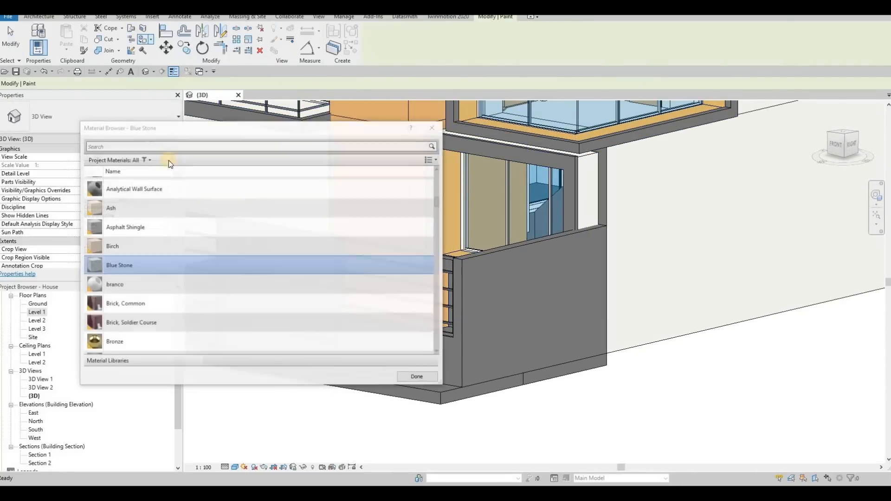
key("Escape")
left_click(151, 39)
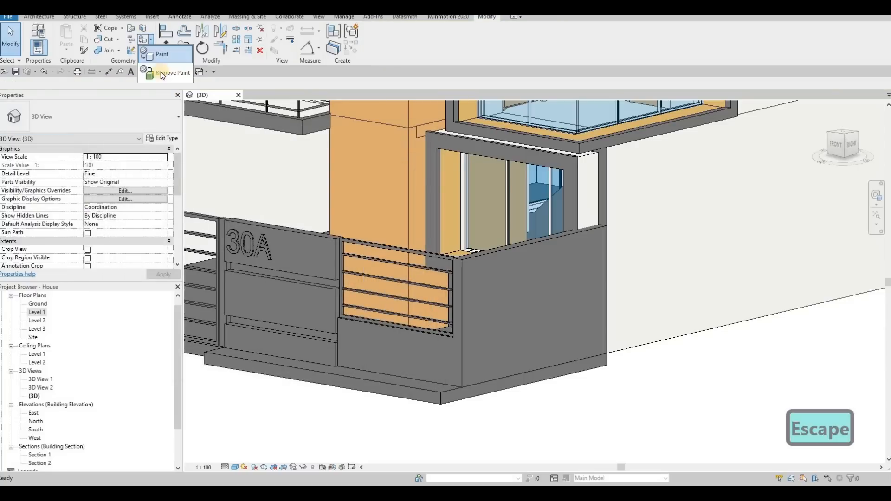
left_click(489, 210)
key("Escape")
key("Escape")
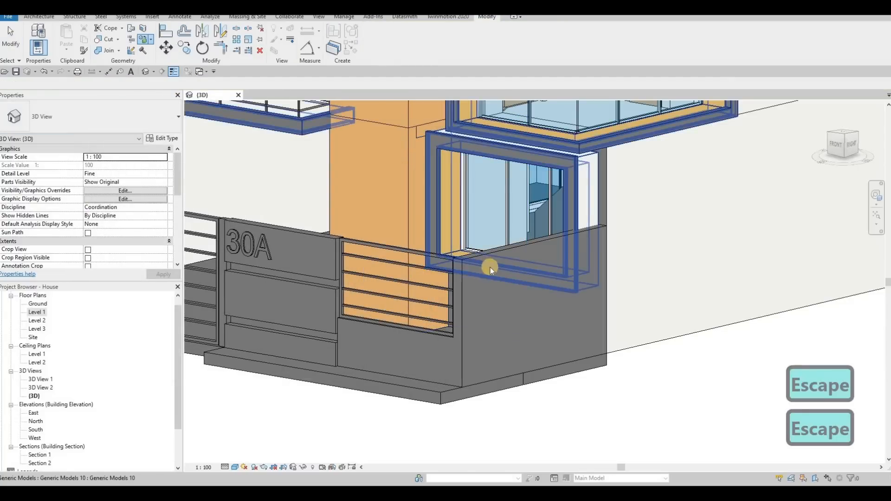
Examine the painted front walls, balcony and window frames from both front corners for faces still lacking a material.
mouse_move(490, 265)
middle_mouse_down("shift")
mouse_move(440, 297)
mouse_move(497, 208)
mouse_move(533, 184)
mouse_move(429, 167)
mouse_move(433, 251)
middle_mouse_up("shift")
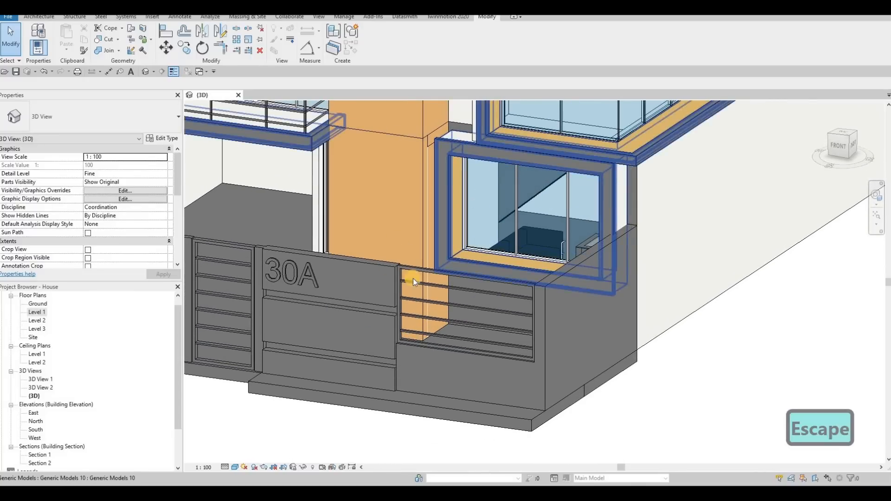
middle_click_drag(413, 279, 412, 246, "shift")
key("Escape")
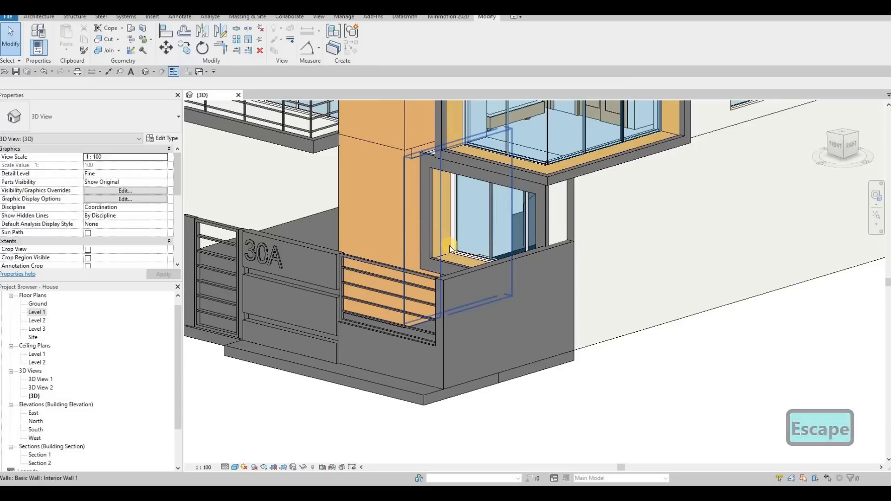
middle_click_drag(386, 244, 422, 260)
scroll(423, 260, "down", 2)
key("Escape")
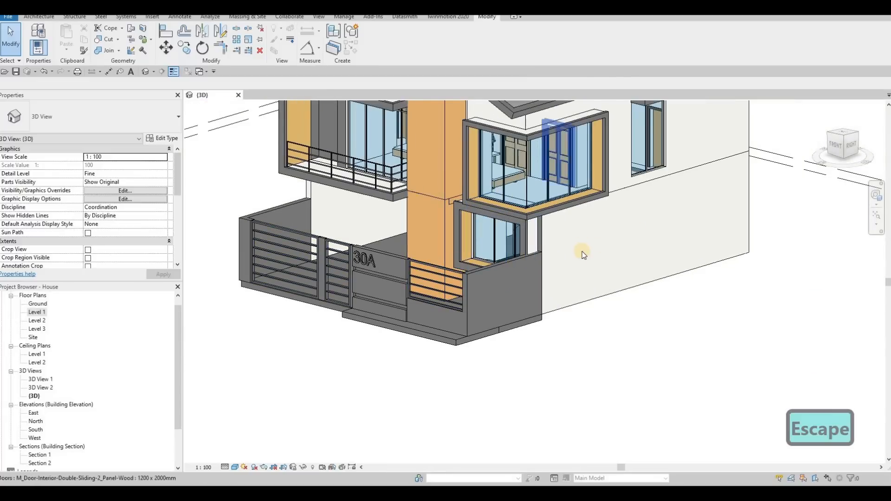
scroll(536, 238, "down", 2)
scroll(573, 255, "up", 4)
middle_click_drag(573, 255, 544, 221, "shift")
scroll(617, 247, "down", 2)
scroll(448, 279, "up", 3)
scroll(543, 298, "down", 2)
scroll(544, 223, "up", 2)
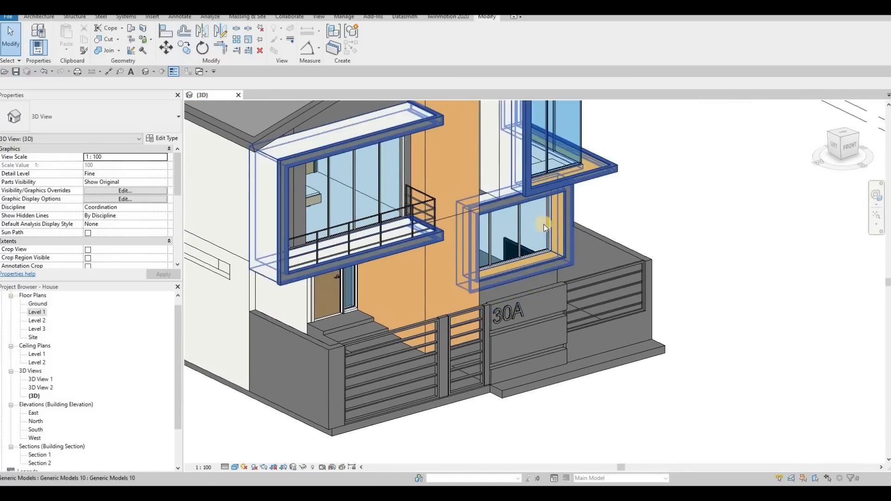
scroll(550, 250, "up", 2)
scroll(550, 250, "down", 2)
scroll(553, 208, "up", 3)
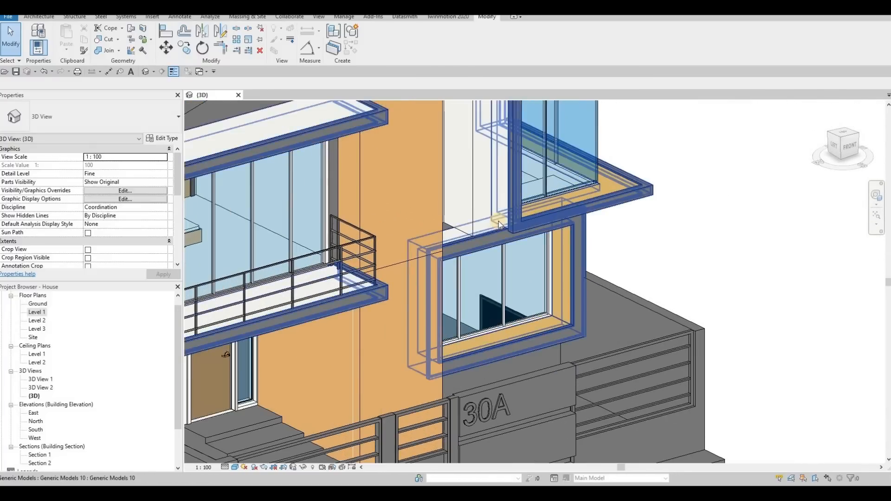
scroll(566, 312, "down", 2)
scroll(535, 236, "up", 3)
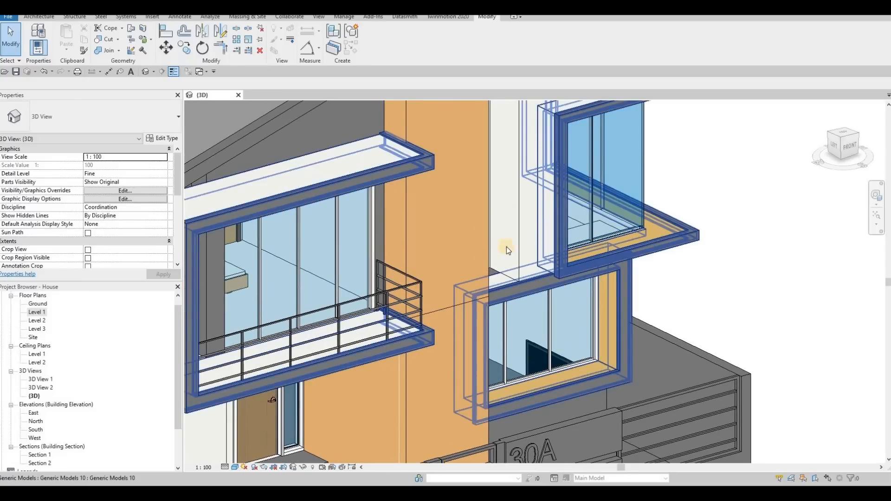
middle_click_drag(506, 247, 541, 258)
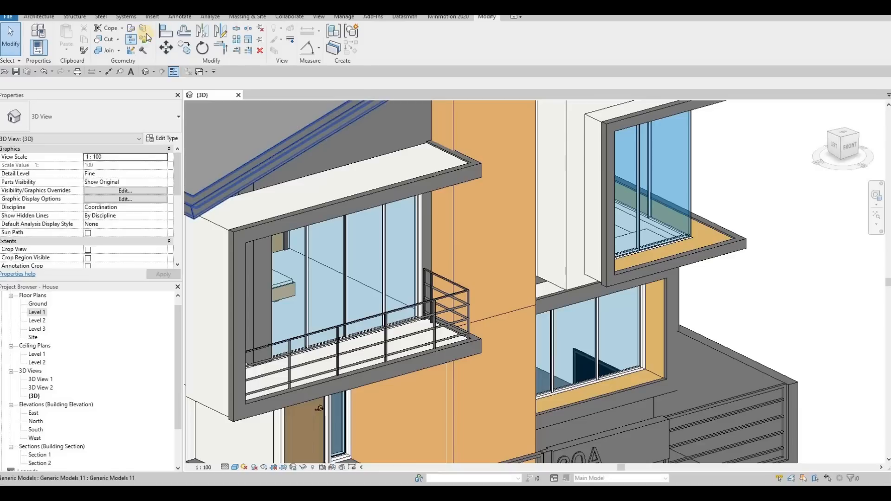
left_click(151, 40)
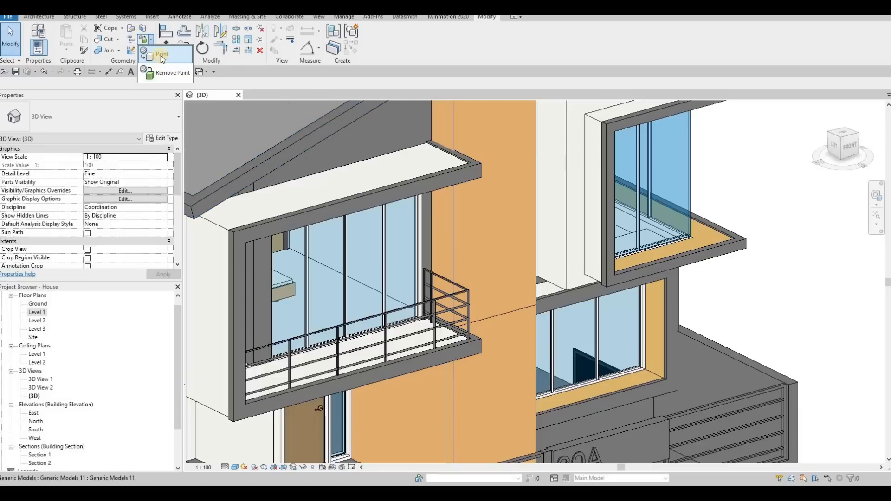
left_click(161, 54)
left_click(127, 147)
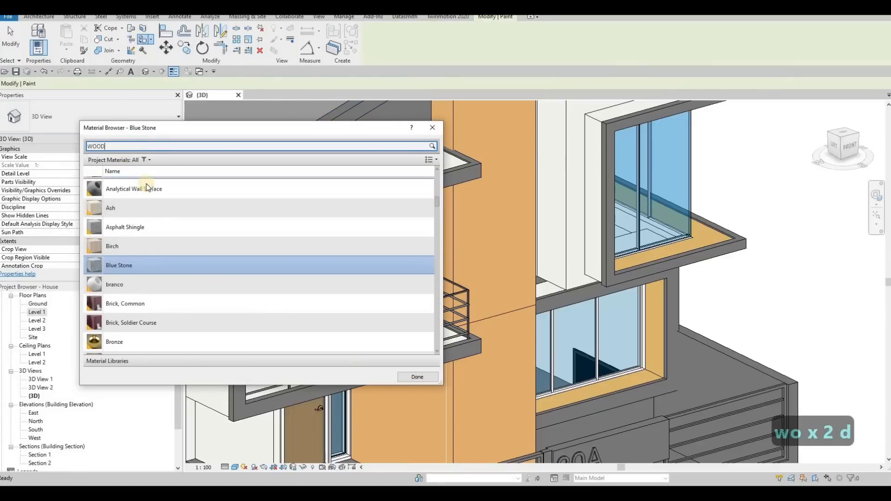
scroll(181, 276, "down", 4)
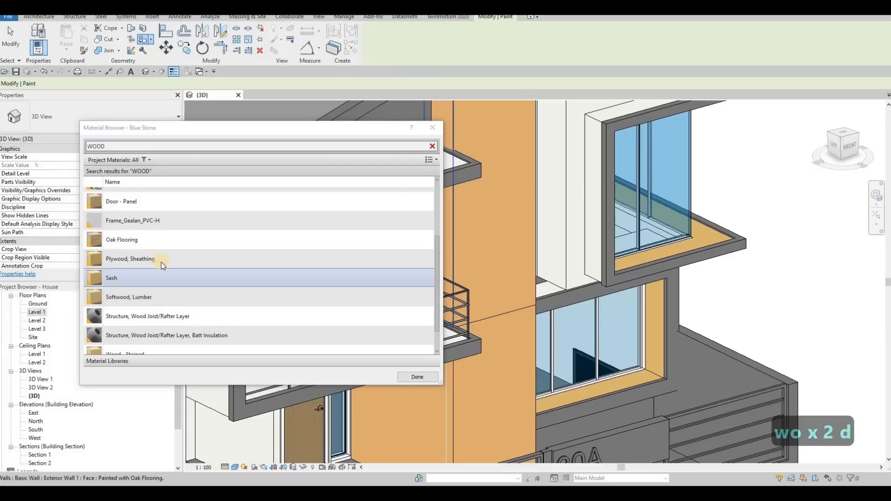
left_click(161, 262)
middle_click_drag(485, 311, 717, 298)
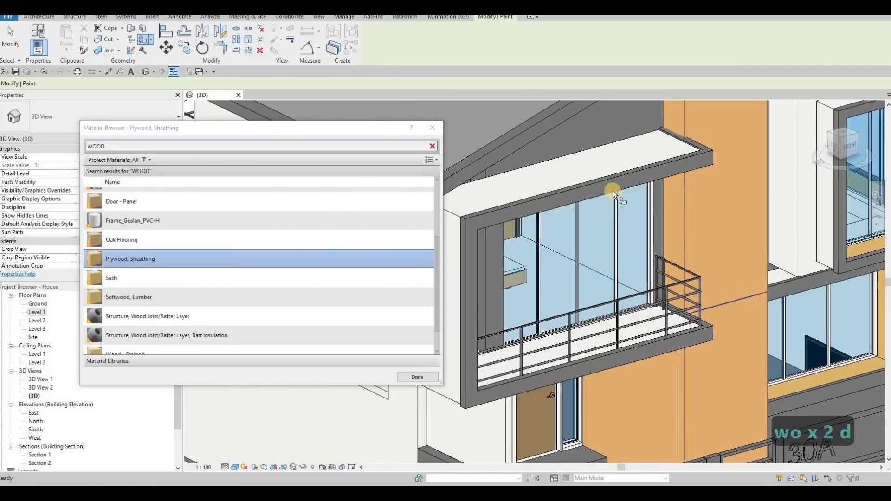
scroll(613, 190, "down", 1)
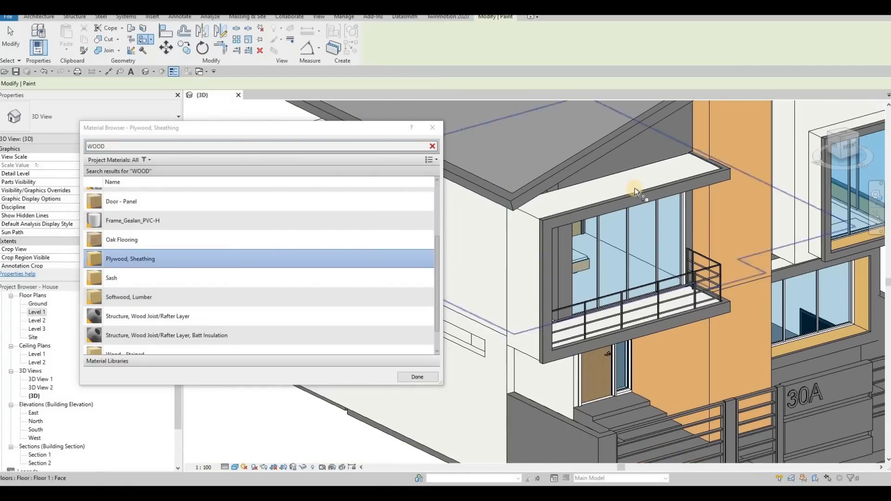
middle_click_drag(673, 175, 483, 222)
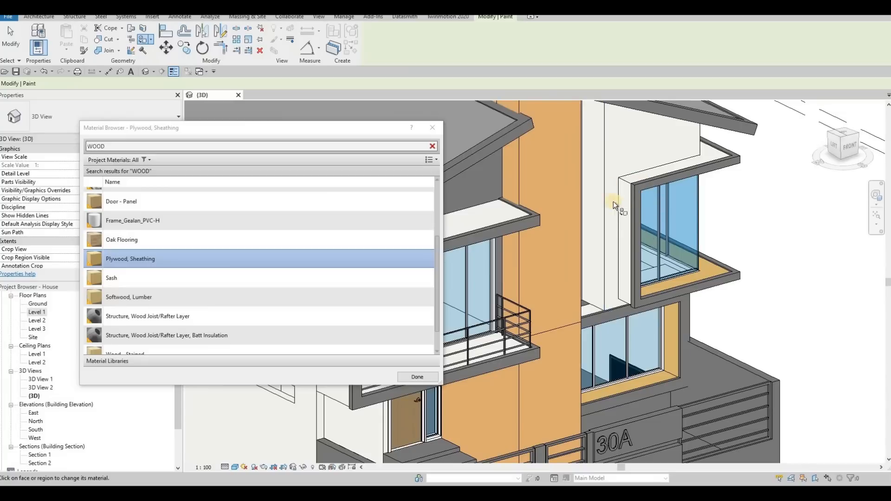
mouse_move(638, 253)
middle_mouse_down("shift")
mouse_move(614, 275)
mouse_move(653, 264)
mouse_move(634, 266)
mouse_move(630, 252)
mouse_move(692, 180)
mouse_move(688, 187)
middle_mouse_up("shift")
scroll(688, 188, "up", 3)
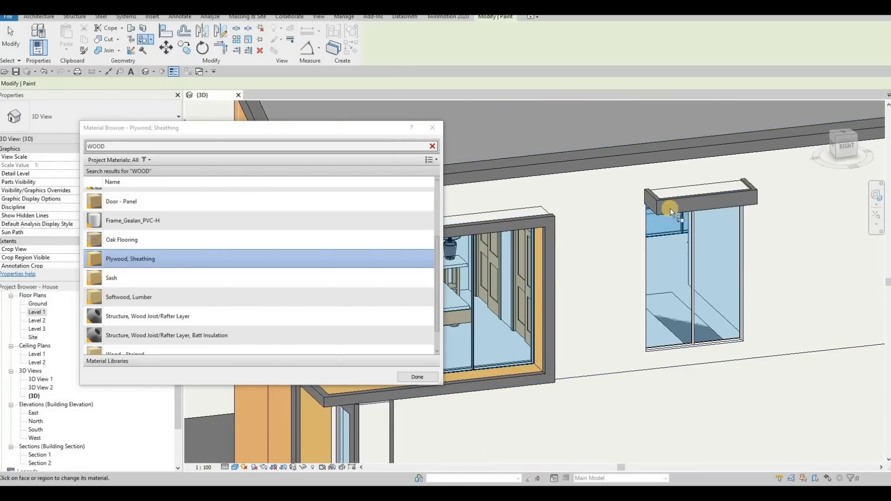
scroll(698, 211, "down", 4)
middle_click_drag(646, 271, 756, 265, "shift")
middle_click_drag(457, 228, 534, 232, "shift")
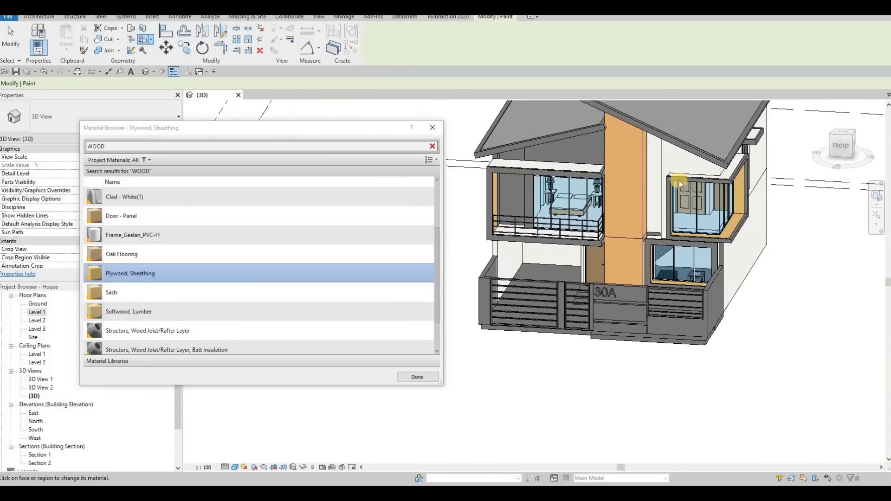
key("Escape")
key("Escape")
Open the window and balcony frame model for in-place editing and choose Plywood, Sheathing as the paint material by searching for WOOD.
left_click(678, 179)
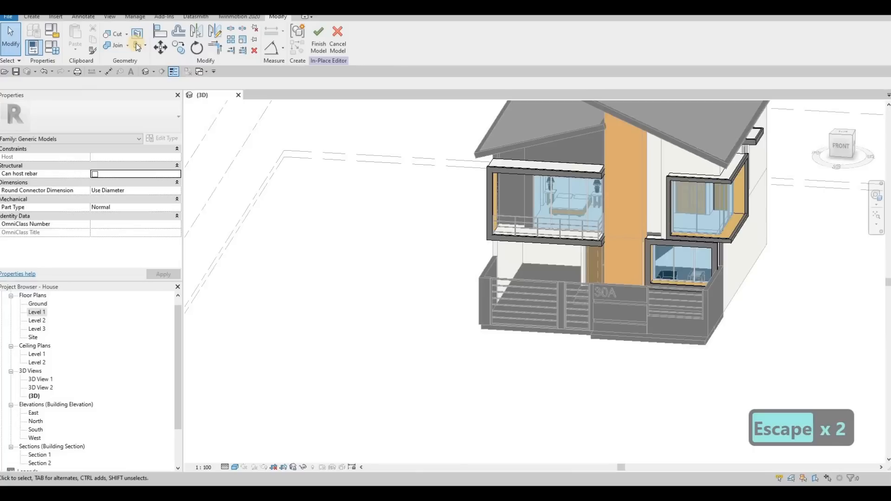
key("p")
key("t")
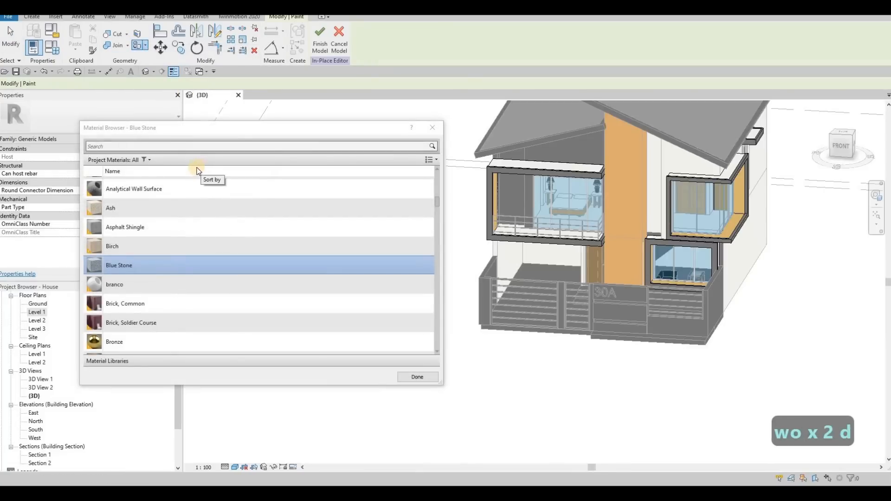
left_click(198, 150)
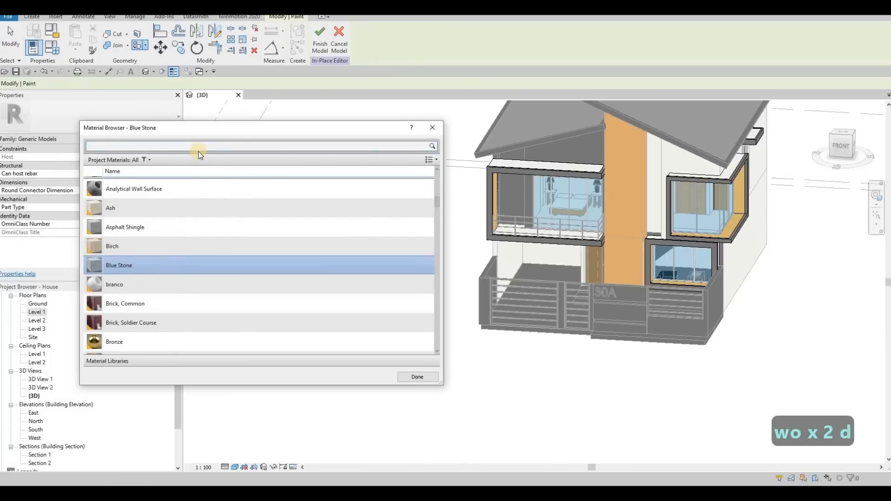
type("WOOD")
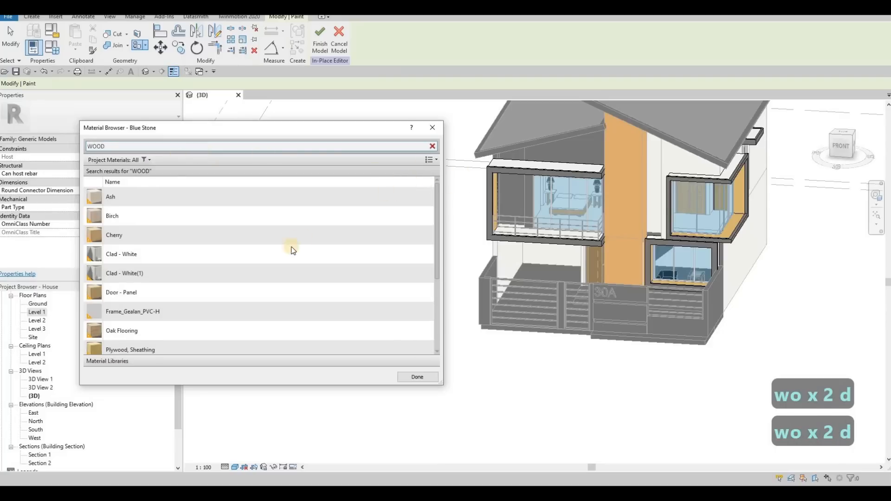
left_click(151, 346)
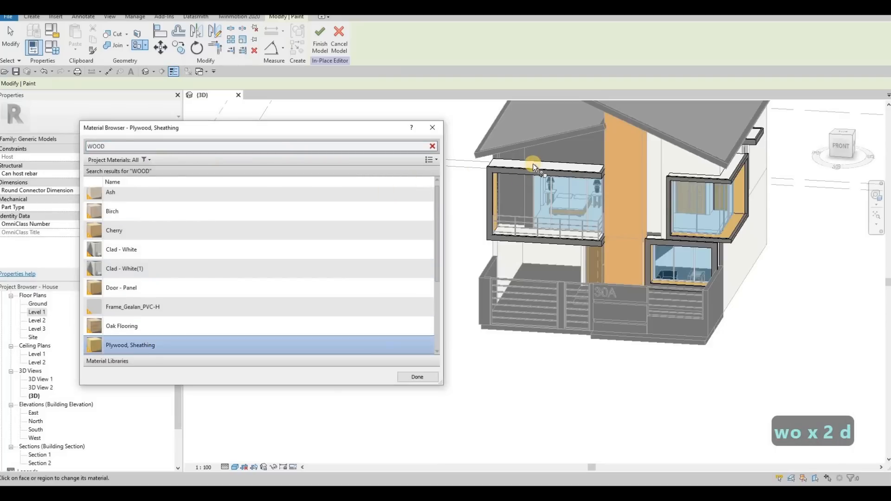
Paint the outer top, side and underside faces of the balcony frame with Plywood, Sheathing.
middle_click_drag(569, 254, 646, 277, "shift")
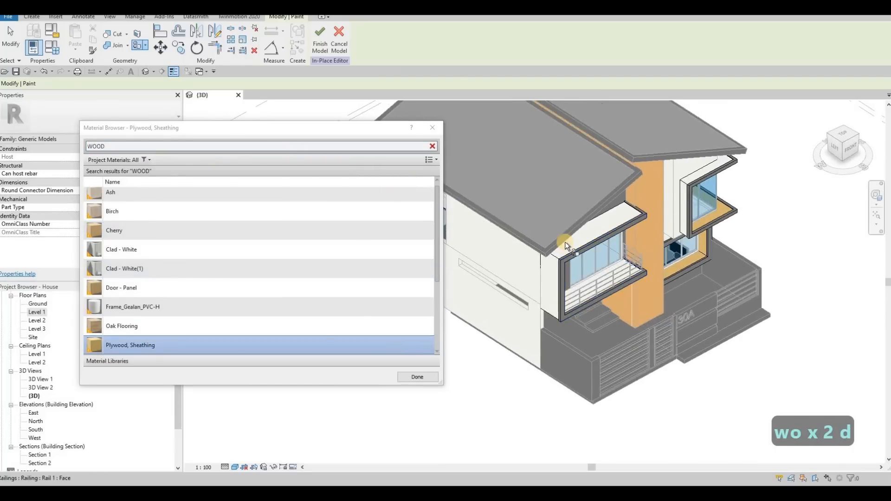
scroll(565, 242, "up", 3)
left_click(565, 242)
left_click(536, 293)
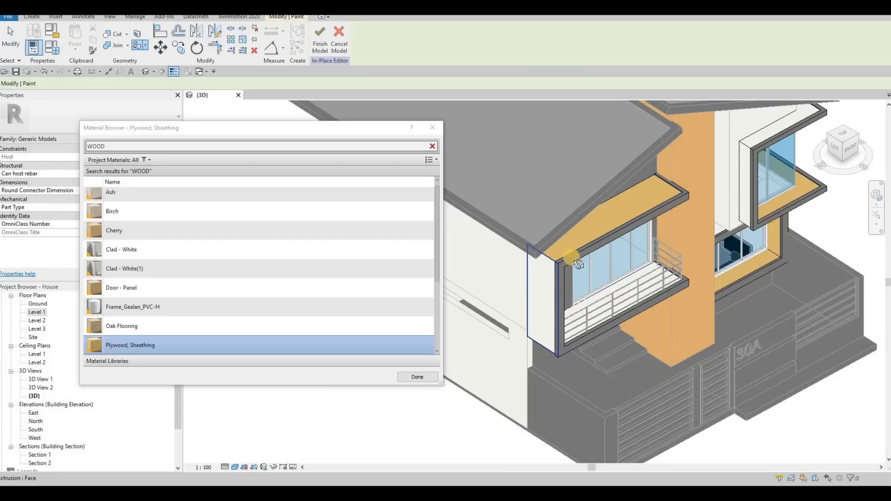
middle_click_drag(594, 140, 594, 180, "shift")
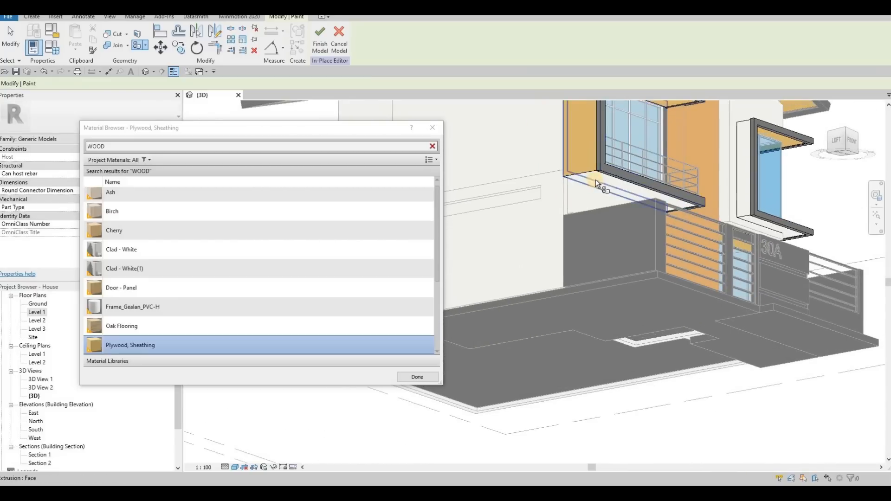
left_click(650, 203)
Paint the outer faces of the upper-floor corner window frame with Plywood, Sheathing.
middle_click_drag(725, 176, 668, 192)
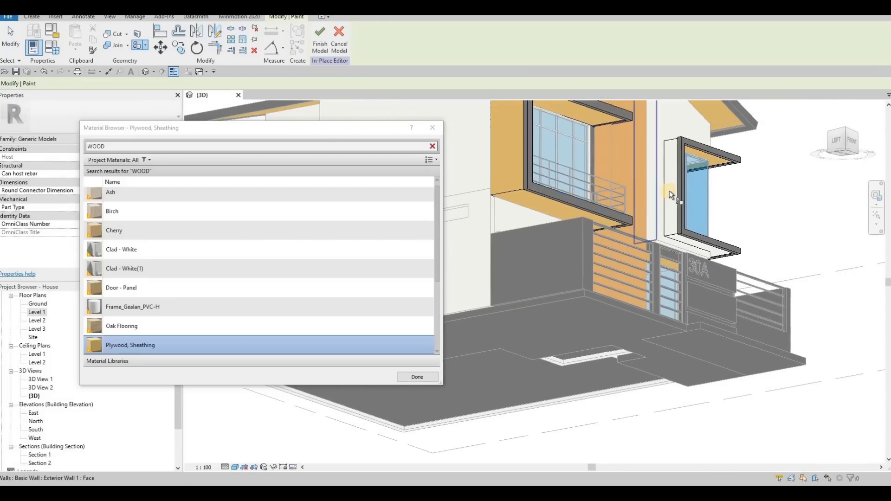
left_click(678, 184)
mouse_move(652, 326)
middle_mouse_down("shift")
mouse_move(692, 179)
mouse_move(665, 202)
mouse_move(663, 179)
mouse_move(637, 279)
mouse_move(662, 310)
mouse_move(671, 305)
mouse_move(635, 294)
mouse_move(525, 303)
mouse_move(530, 318)
mouse_move(547, 230)
middle_mouse_up("shift")
scroll(665, 205, "up", 3)
left_click(667, 203)
left_click(674, 299)
scroll(587, 309, "down", 3)
scroll(547, 230, "up", 3)
left_click(544, 253)
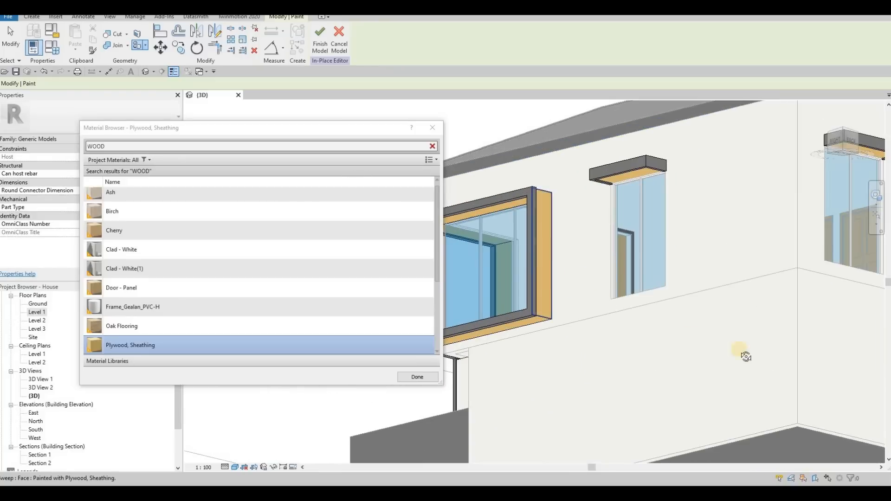
Paint the top face of the canopy above the side-wall window with Plywood, Sheathing.
scroll(742, 354, "down", 5)
mouse_move(623, 311)
middle_mouse_down("shift")
mouse_move(806, 239)
mouse_move(737, 279)
mouse_move(637, 258)
middle_mouse_up("shift")
scroll(629, 256, "up", 4)
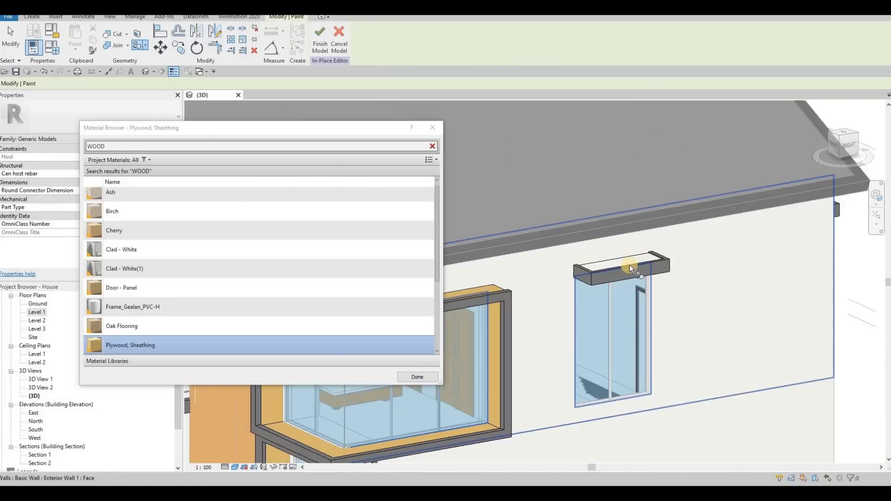
left_click(630, 265)
Undo the last paint and apply Plywood, Sheathing to the top face of the canopy above the rear corner window.
scroll(561, 326, "down", 3)
mouse_move(561, 326)
middle_mouse_down("shift")
mouse_move(539, 407)
mouse_move(594, 306)
middle_mouse_up("shift")
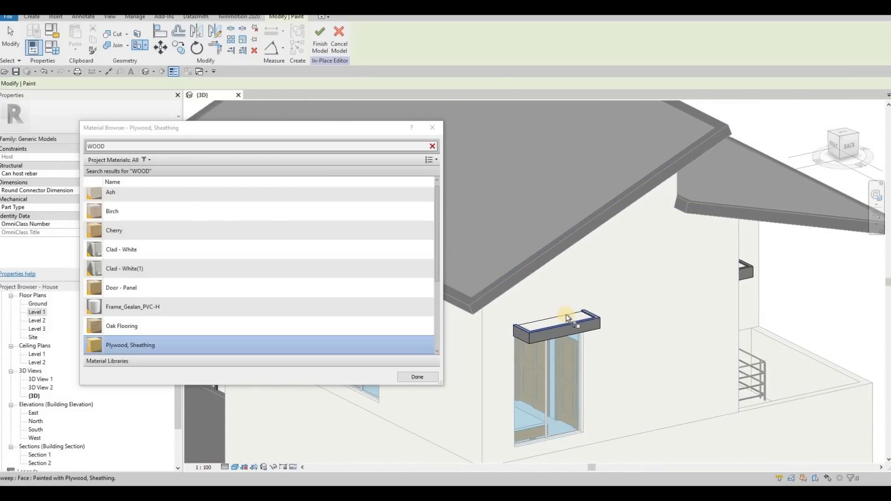
scroll(568, 318, "up", 3)
key("ctrl+z")
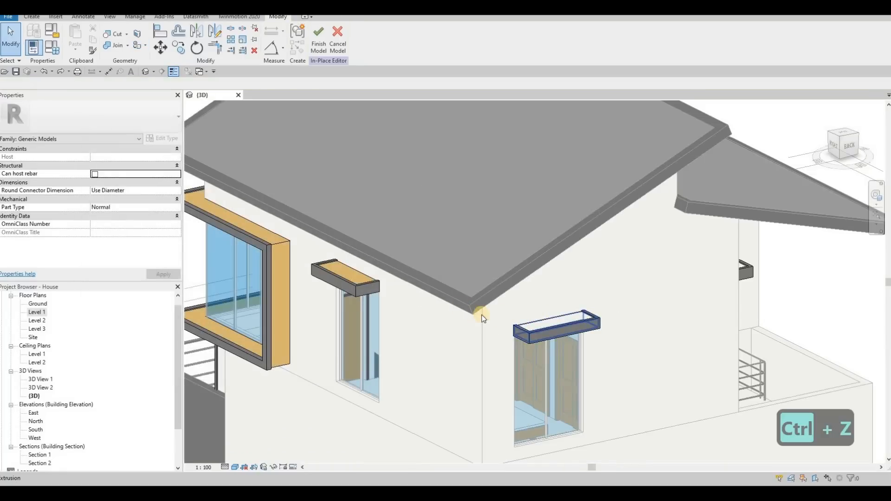
scroll(464, 306, "up", 6)
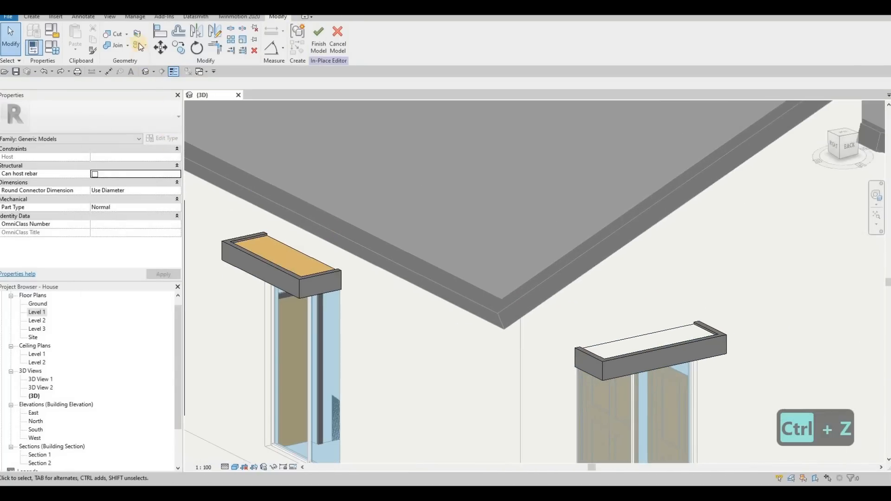
left_click(122, 70)
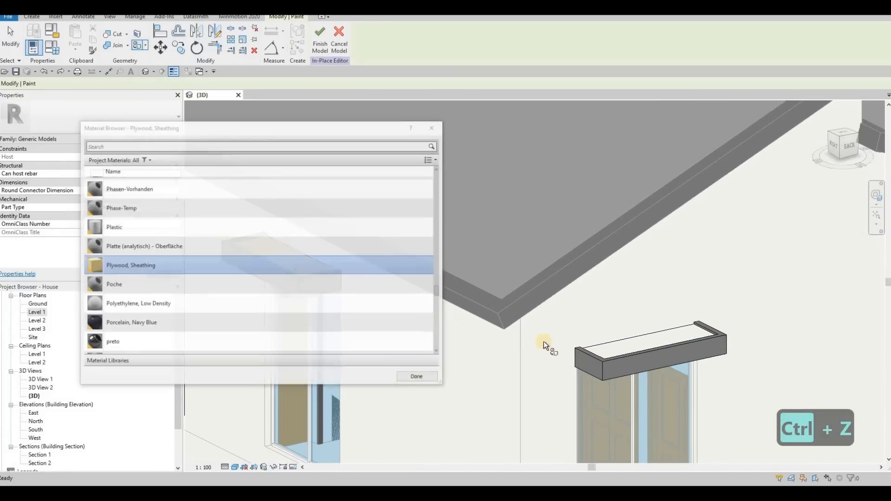
left_click(618, 344)
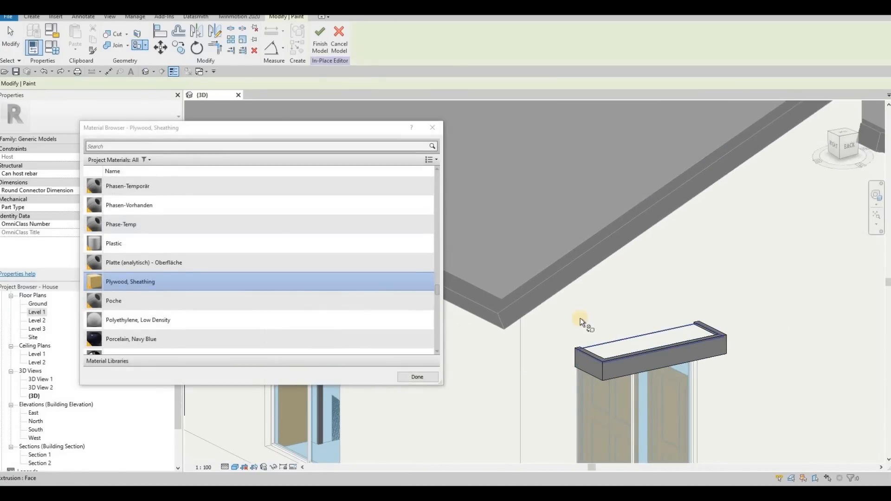
left_click(612, 340)
Paint the top faces of the remaining rear window and door canopies with Plywood, Sheathing and finish the in-place model.
scroll(613, 338, "down", 4)
middle_click_drag(608, 337, 507, 221, "shift")
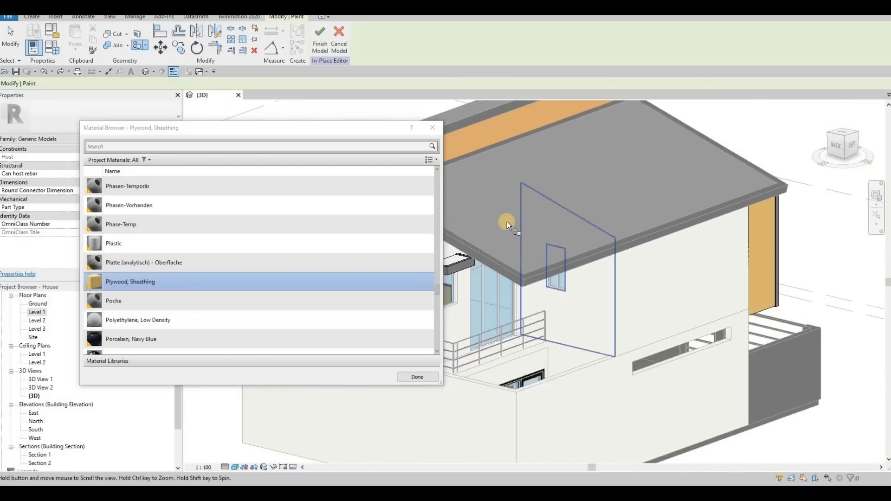
scroll(512, 233, "up", 6)
middle_click_drag(608, 263, 711, 214, "shift")
middle_click_drag(552, 277, 746, 209, "shift")
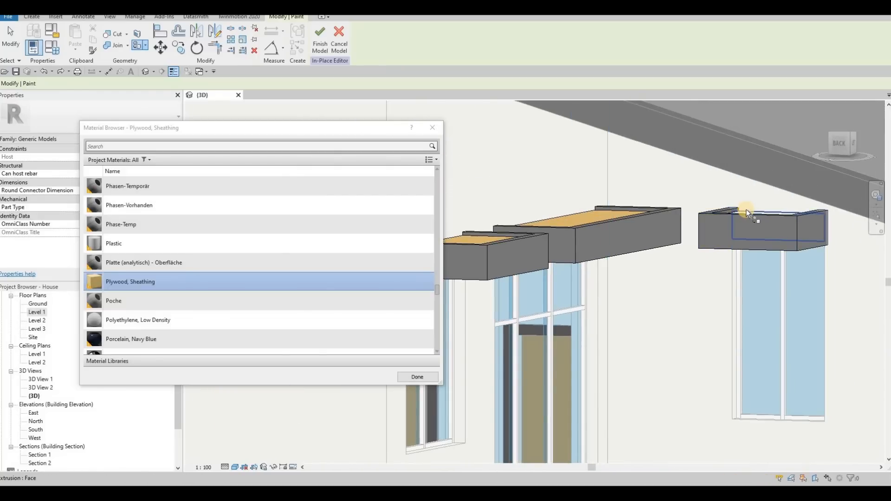
key("Tab")
key("Tab")
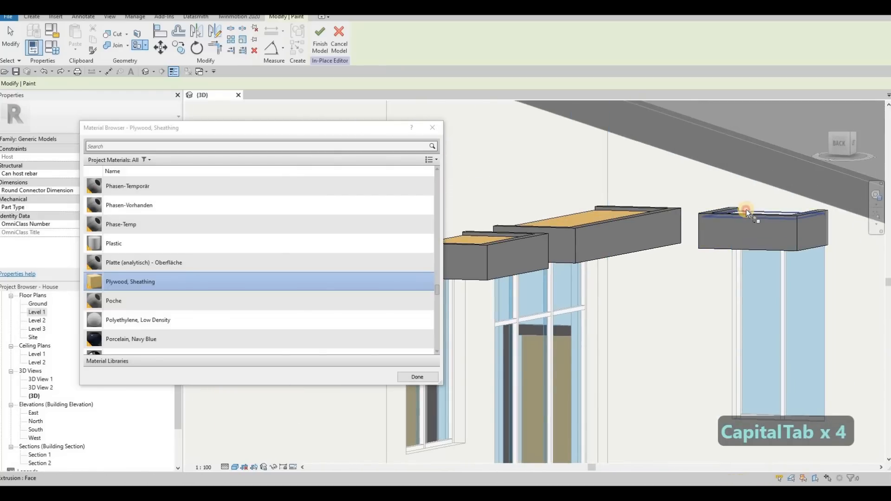
middle_click_drag(740, 260, 603, 257, "shift")
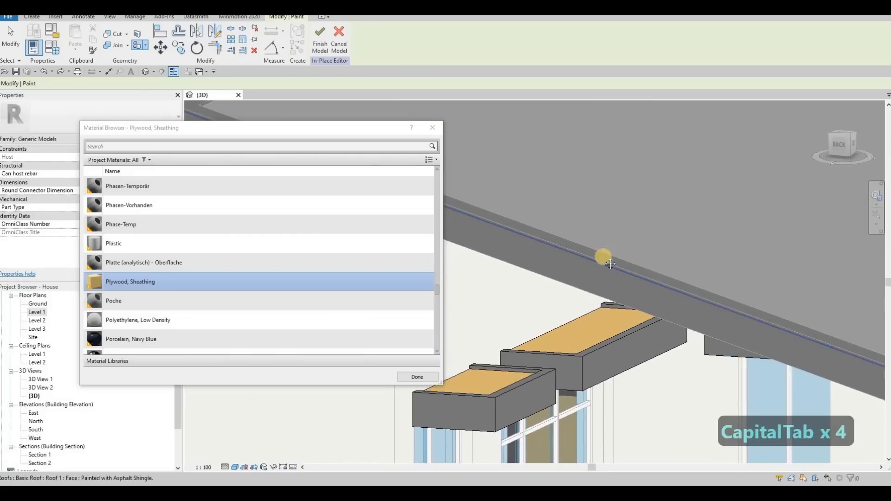
scroll(603, 256, "down", 5)
middle_click_drag(642, 286, 582, 308, "shift")
middle_click_drag(648, 312, 455, 388, "shift")
middle_click_drag(678, 311, 630, 284, "shift")
scroll(611, 296, "up", 3)
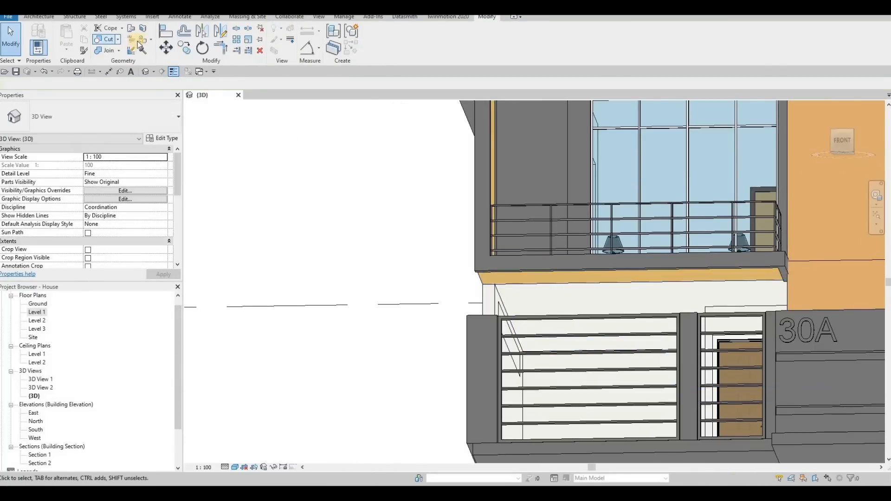
Try painting the whole underside of the Level 2 floor below the balcony with Plywood, Sheathing.
key("p")
key("t")
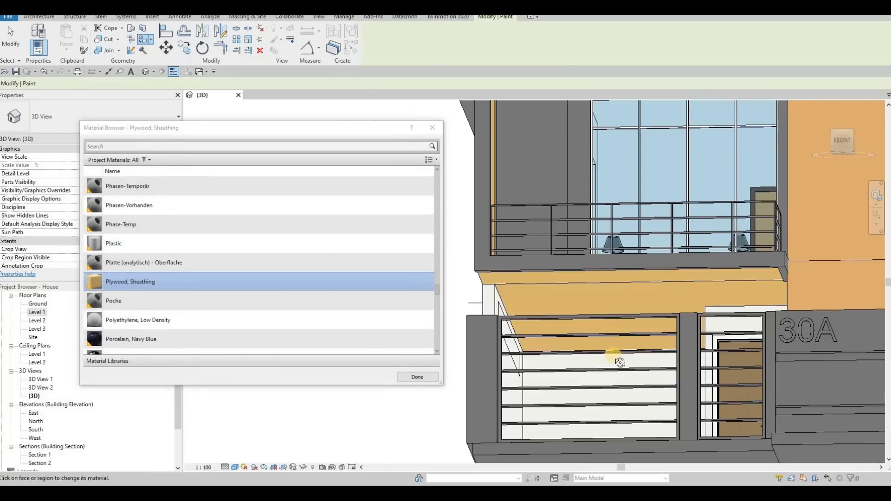
middle_click_drag(622, 342, 605, 314, "shift")
key("ctrl+z")
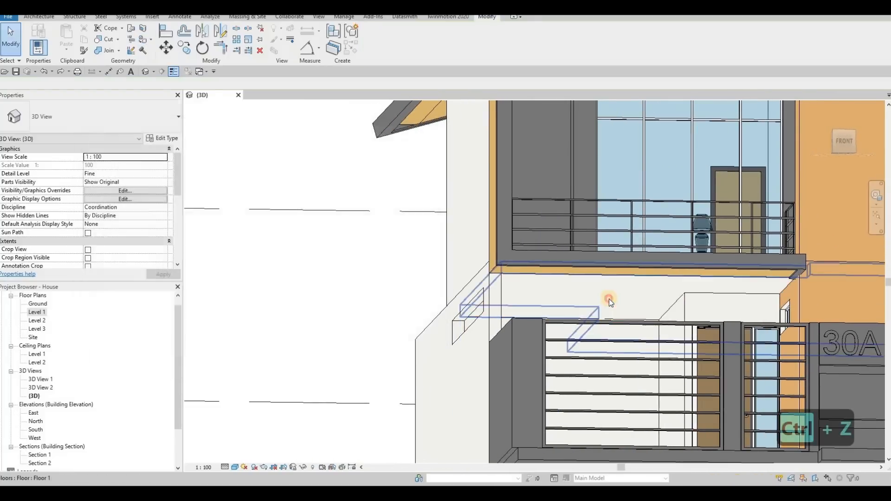
Start splitting the Level 2 floor's underside face and draw the first boundary line, 1000 mm long, to the entrance wall corner.
left_click(609, 299)
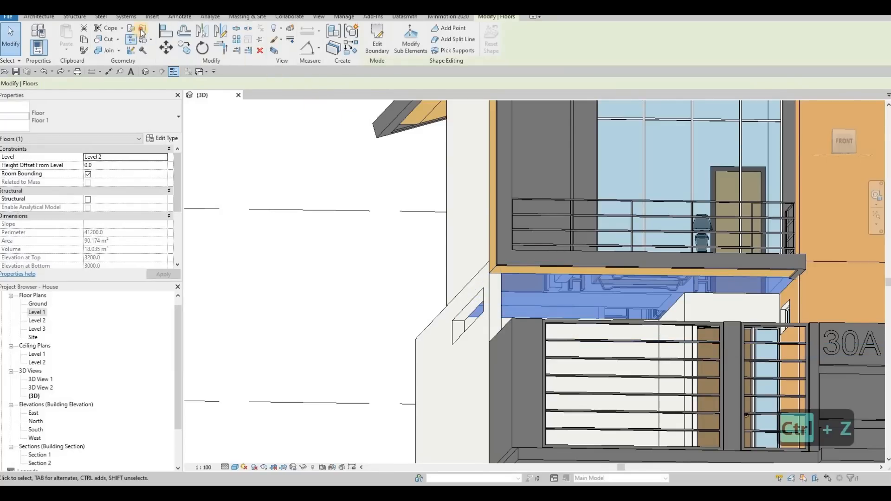
key("Escape")
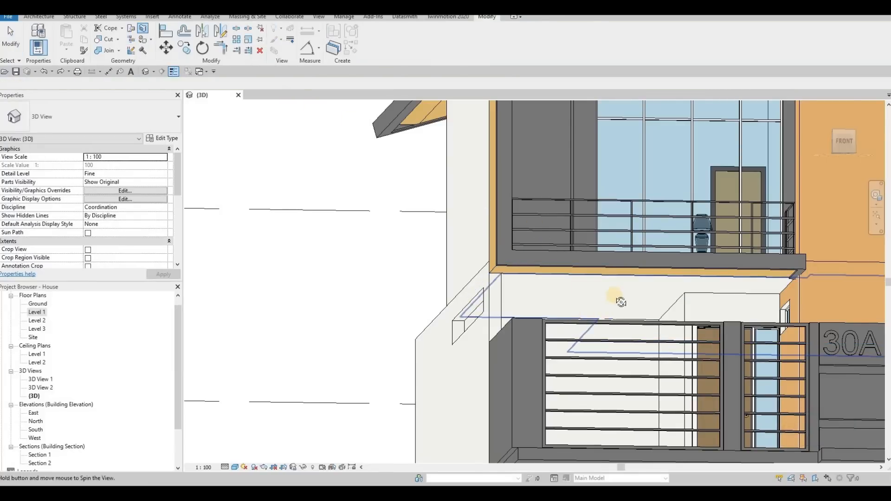
mouse_move(621, 303)
middle_mouse_down("shift")
mouse_move(639, 333)
mouse_move(640, 311)
mouse_move(567, 310)
middle_mouse_up("shift")
left_click(583, 293)
left_click(391, 31)
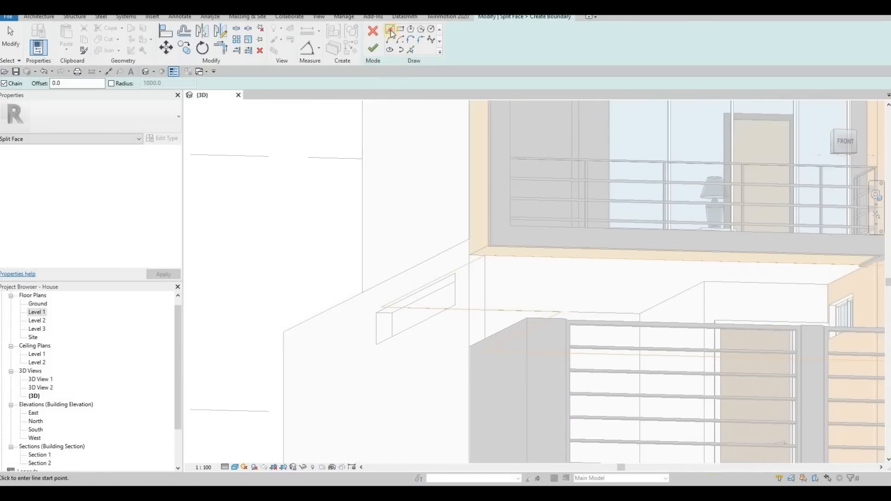
scroll(594, 283, "up", 2)
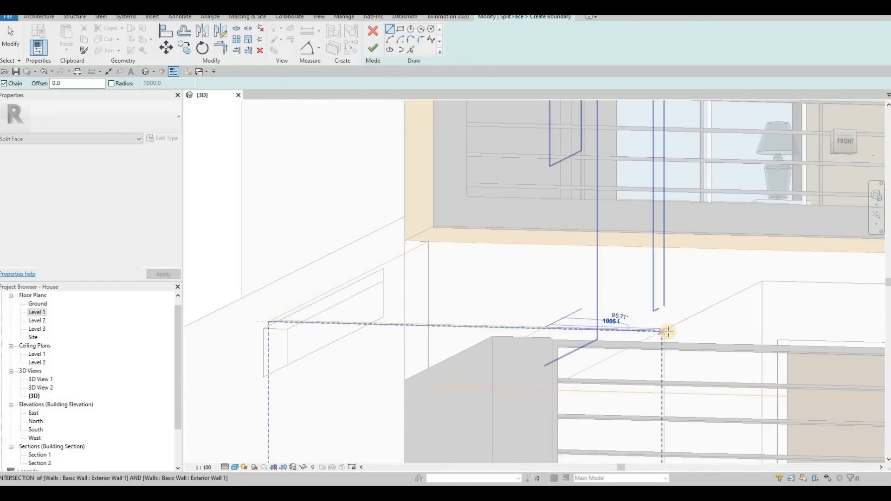
scroll(659, 331, "up", 3)
scroll(657, 330, "up", 3)
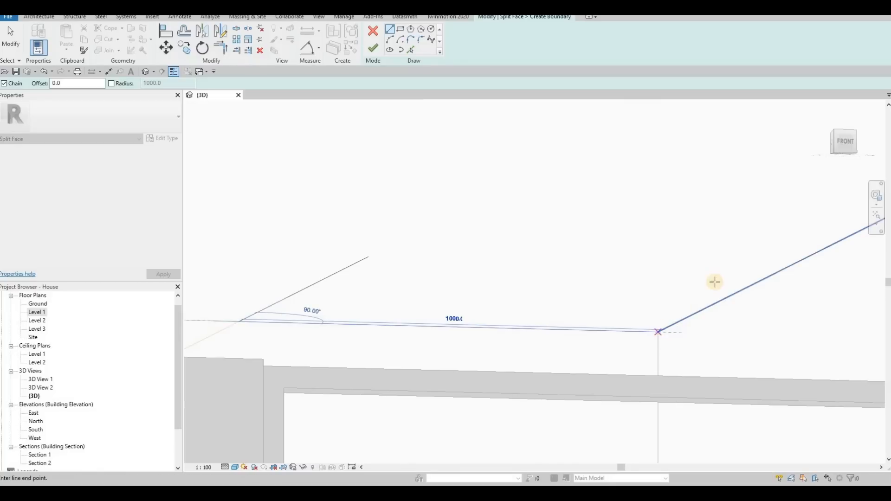
left_click(715, 281)
Continue the split boundary along the entrance walls with 3680 mm and 1600 mm lines, ending along the wood-clad wall at the balcony frame.
scroll(667, 255, "down", 3)
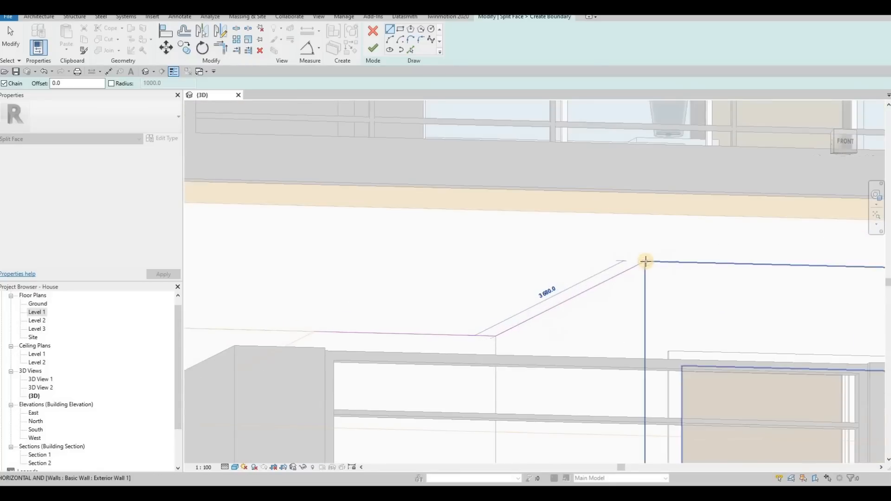
left_click(645, 261)
middle_click_drag(770, 275, 641, 278)
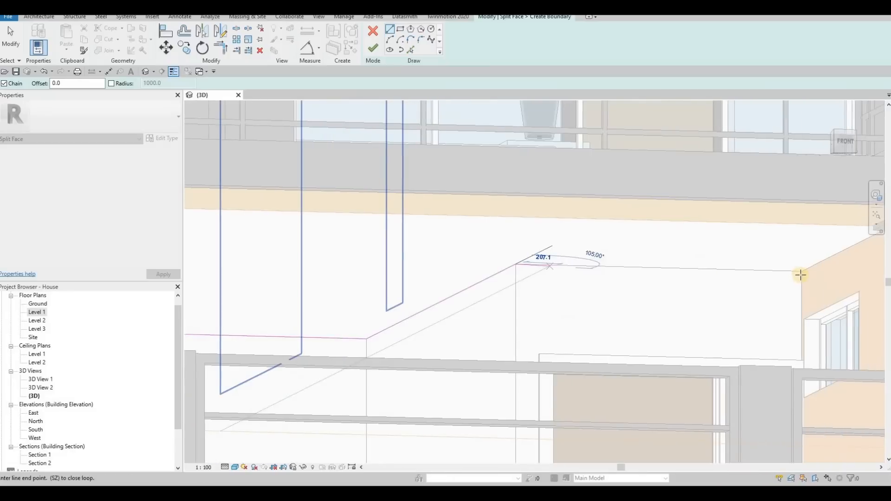
scroll(696, 260, "down", 2)
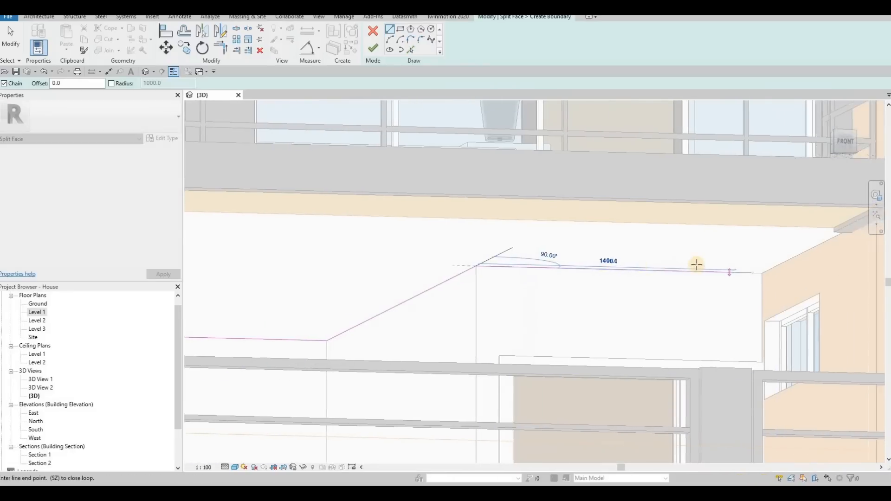
scroll(673, 271, "up", 4)
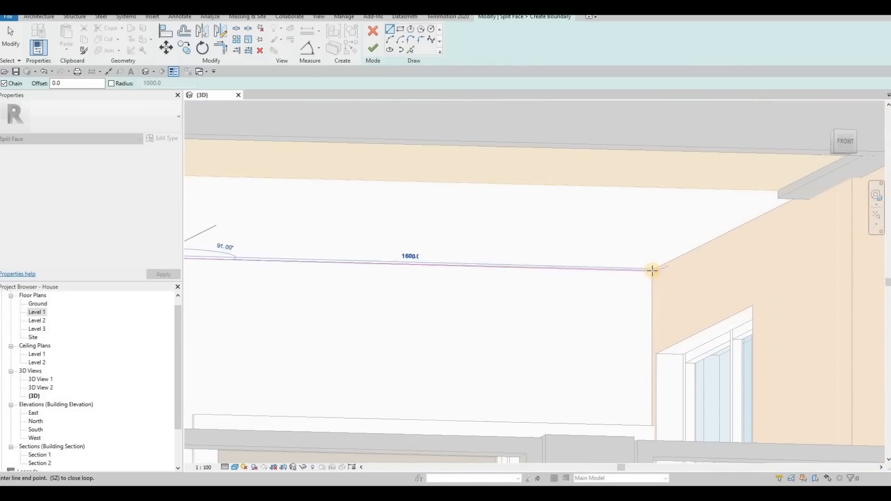
middle_click_drag(805, 193, 748, 206)
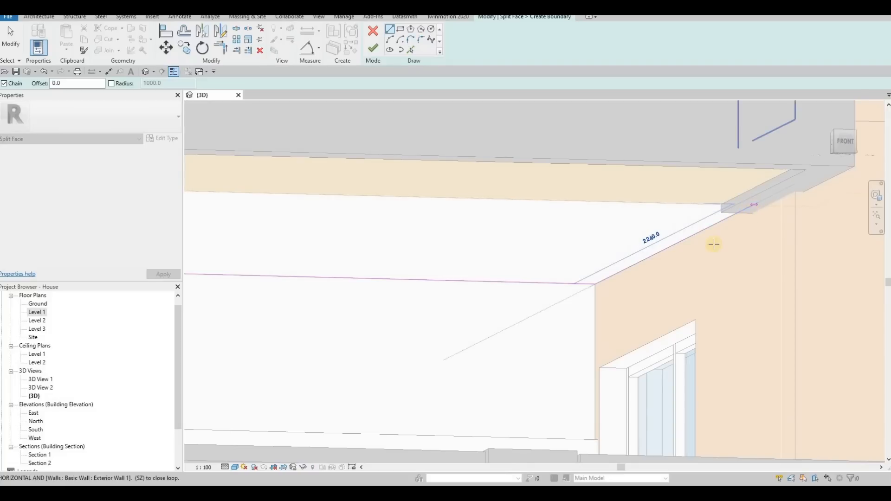
scroll(713, 248, "down", 4)
key("Escape")
Try to finish the floor underside split with the boundary's last line ending as drawn at the balcony frame.
mouse_move(382, 146)
middle_mouse_down()
mouse_move(466, 152)
mouse_move(539, 180)
middle_mouse_up()
scroll(548, 188, "down", 4)
middle_click_drag(423, 246, 491, 218, "shift")
left_click(374, 49)
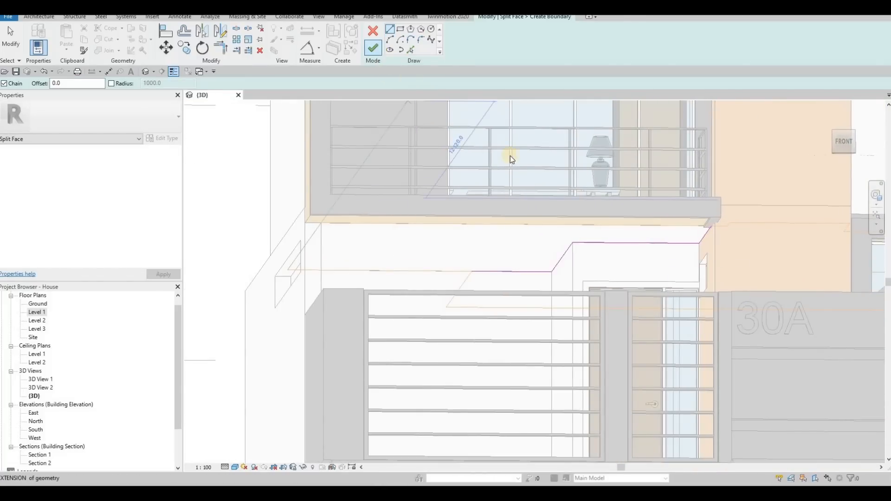
scroll(714, 226, "up", 5)
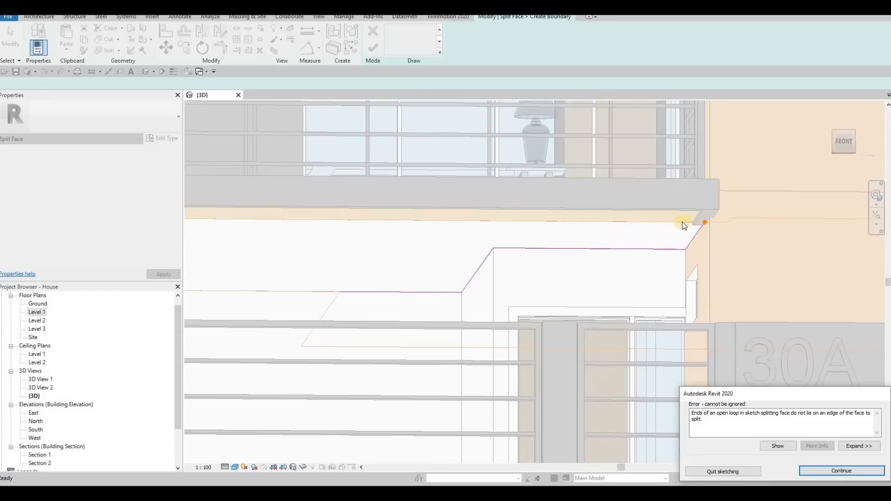
key("Escape")
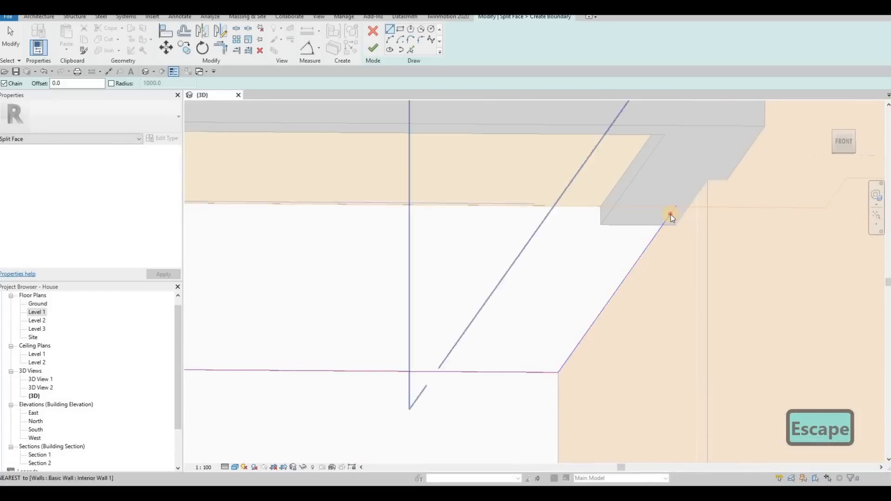
Move the last boundary line's end onto the floor face's edge at the balcony frame, making it 2220 mm long, and finish the split.
scroll(673, 212, "up", 3)
key("Escape")
key("Escape")
left_click_drag(673, 209, 678, 224)
scroll(679, 224, "down", 4)
left_click(374, 46)
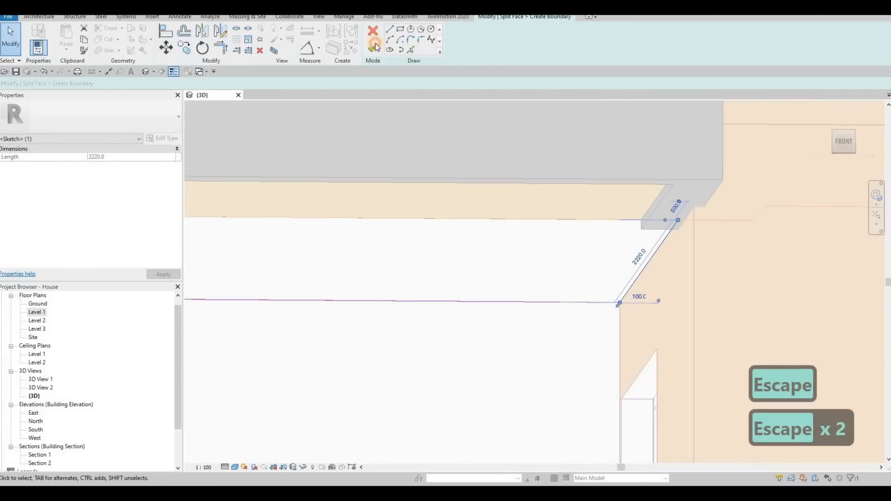
scroll(327, 185, "down", 4)
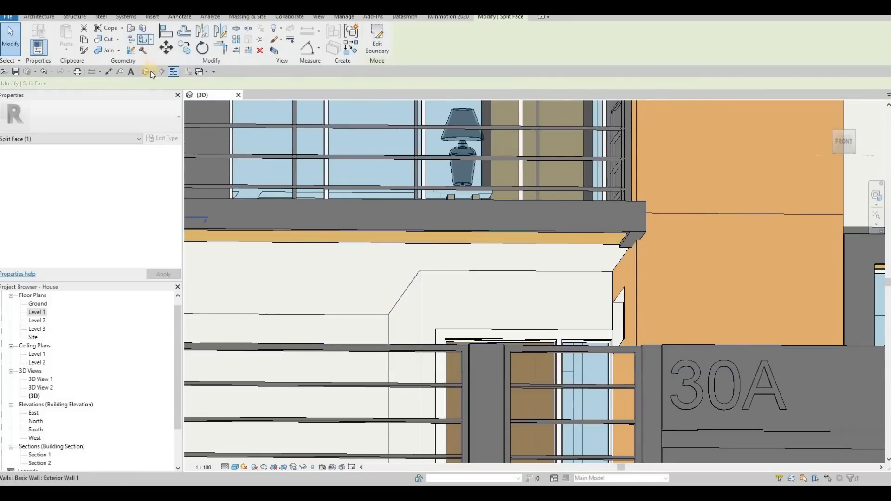
Paint the split region of the Level 2 floor's underside below the balcony with Plywood, Sheathing.
key("p")
key("t")
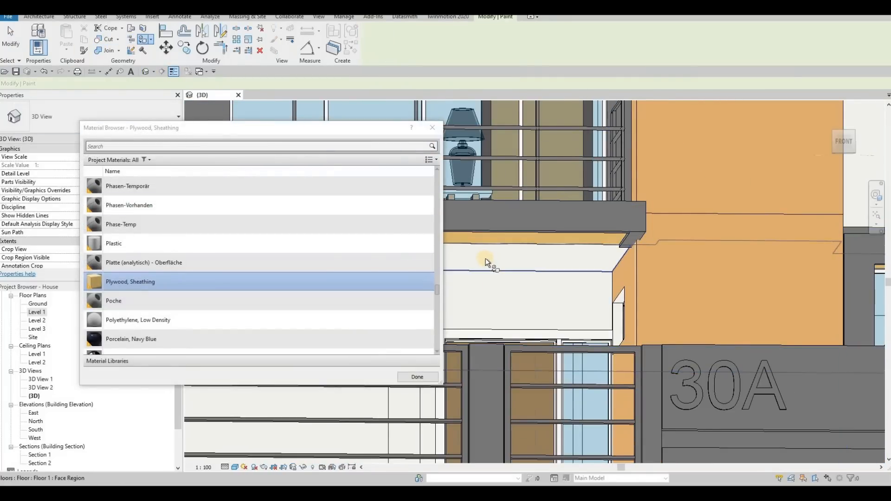
left_click(486, 260)
scroll(493, 283, "down", 1)
middle_click_drag(495, 288, 712, 263)
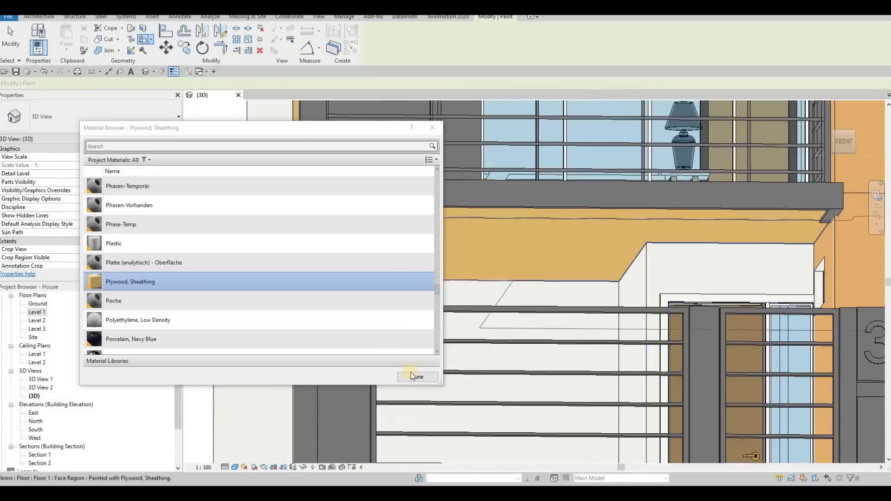
left_click(419, 376)
key("Escape")
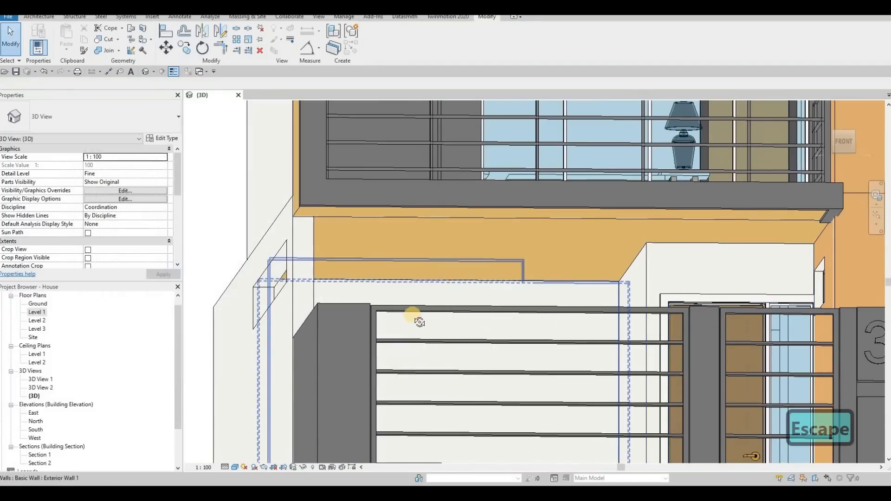
Adjust the top face of the box-shaped generic model seen through the side balcony's glass door.
mouse_move(412, 260)
middle_mouse_down("shift")
mouse_move(512, 332)
mouse_move(549, 264)
mouse_move(511, 265)
mouse_move(507, 252)
middle_mouse_up("shift")
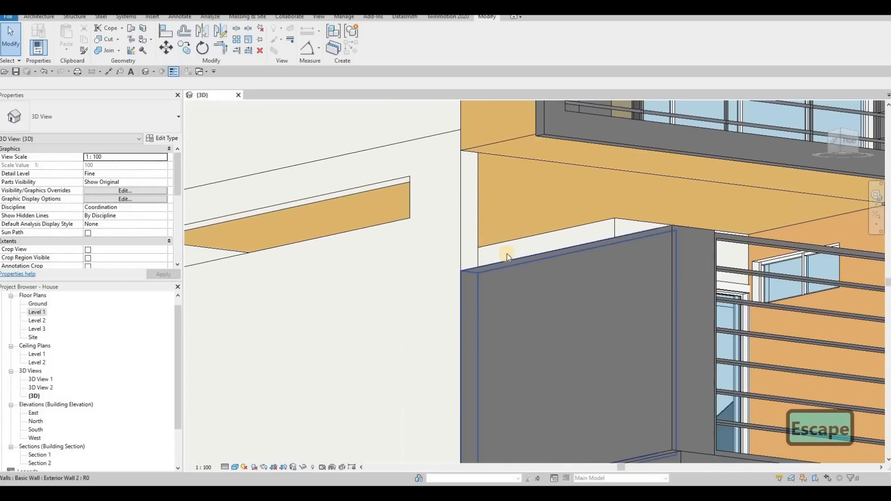
middle_click_drag(592, 297, 425, 260, "shift")
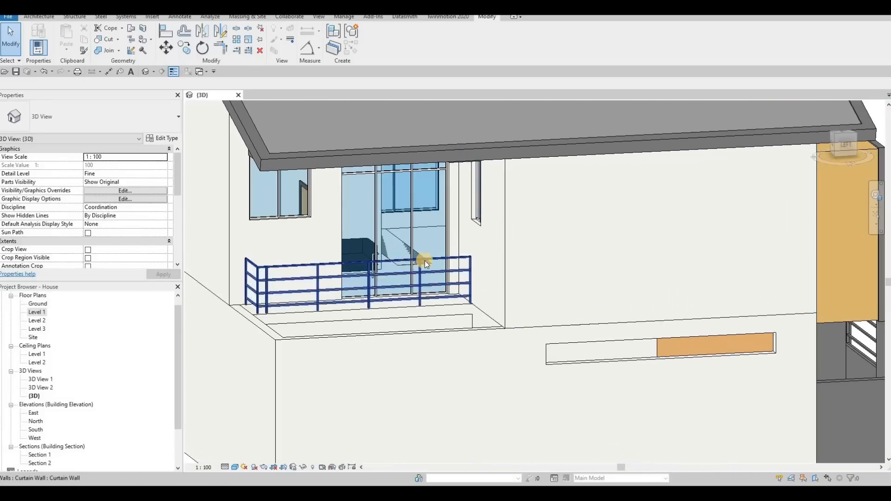
left_click(397, 249)
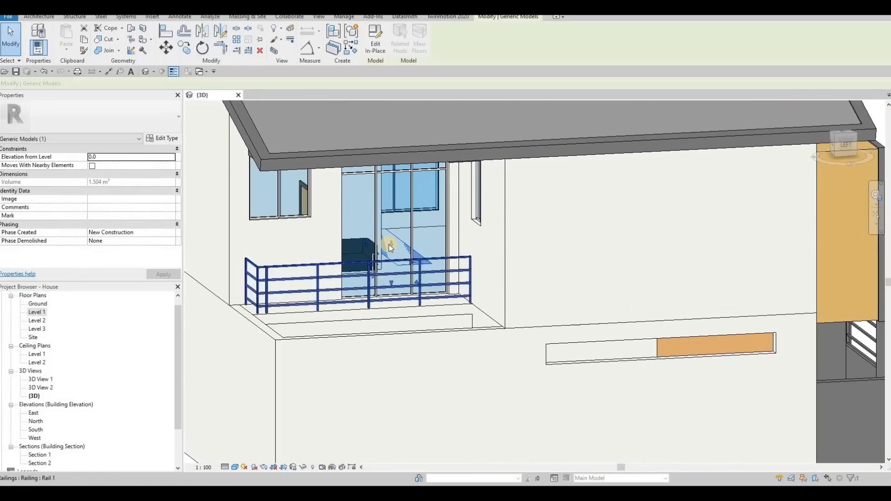
scroll(396, 249, "up", 3)
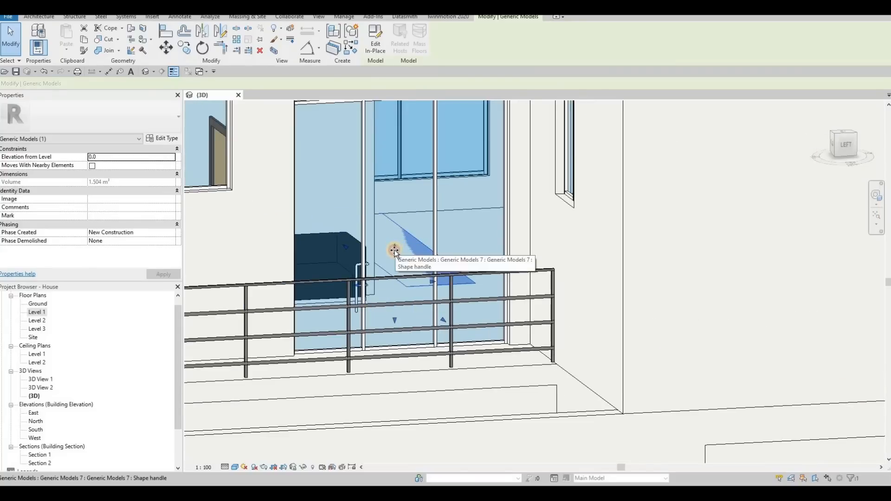
left_click_drag(395, 248, 399, 249)
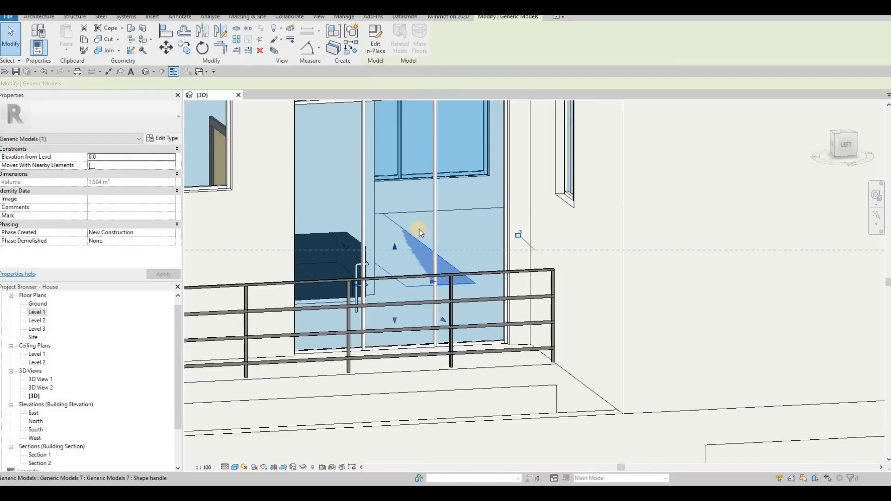
middle_click_drag(419, 229, 389, 245, "shift")
scroll(398, 241, "up", 5)
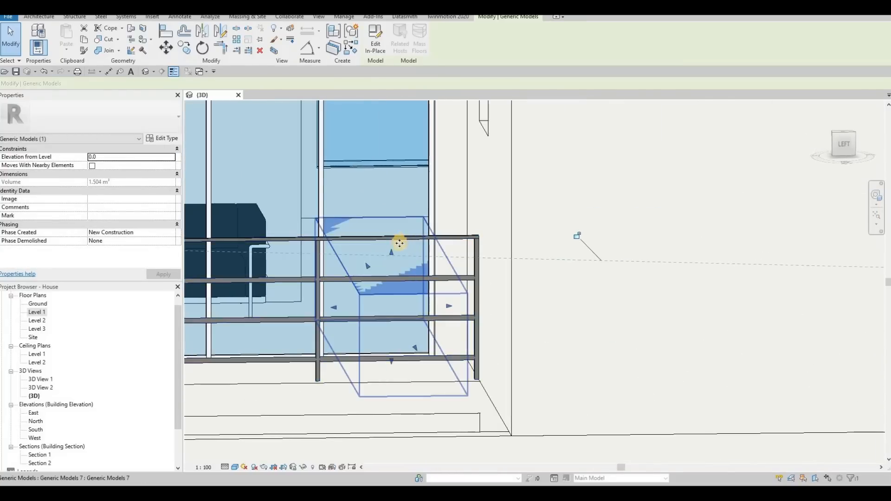
left_click_drag(395, 266, 413, 255)
scroll(414, 254, "down", 5)
key("Escape")
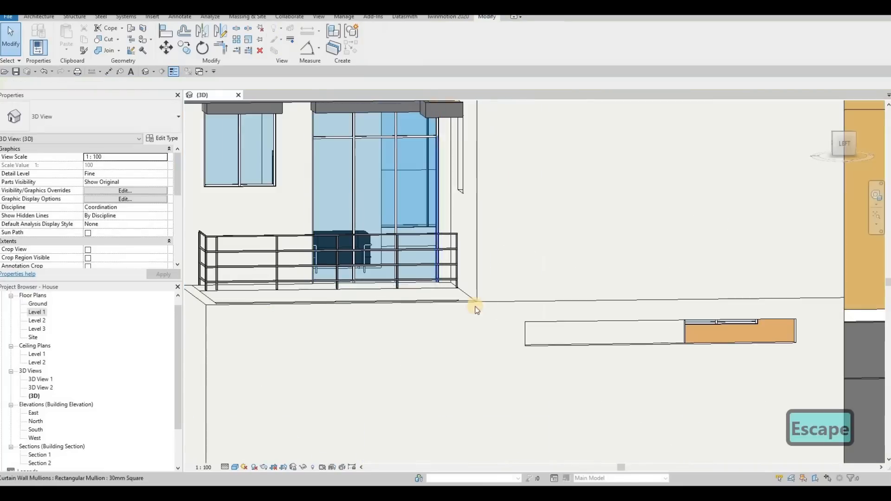
Open the in-place model of the front window and balcony frames for editing and start painting with Plywood, Sheathing.
middle_click_drag(473, 304, 361, 316, "shift")
scroll(360, 316, "up", 4)
middle_click_drag(589, 298, 495, 291, "shift")
middle_click_drag(362, 404, 490, 314)
scroll(437, 322, "down", 2)
scroll(490, 314, "up", 3)
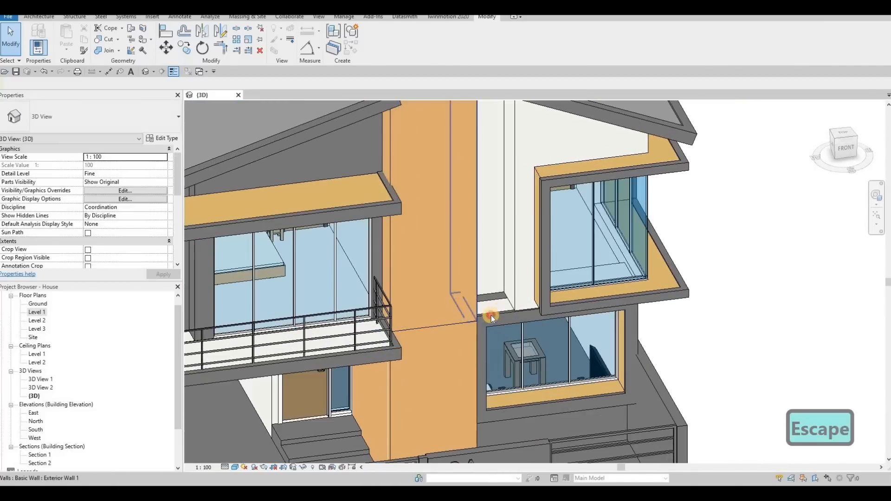
left_click(303, 102)
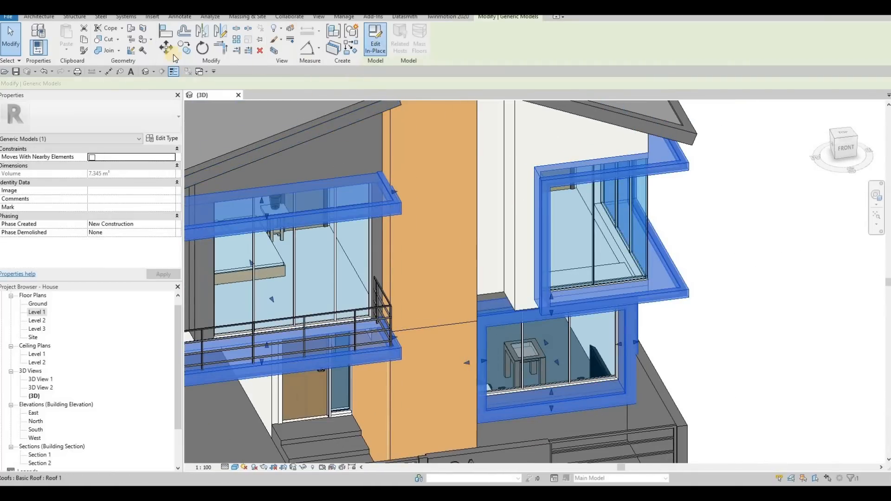
key("p")
key("t")
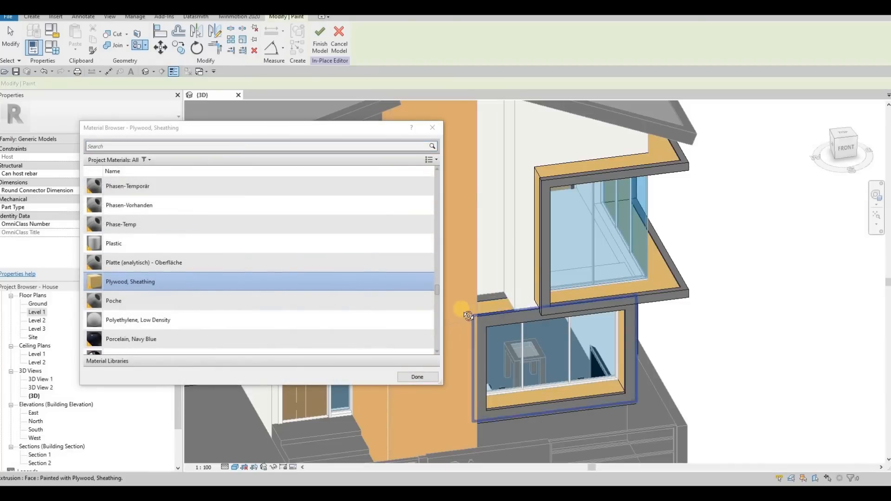
Paint the underside of the lower front window's frame with Plywood, Sheathing.
middle_click_drag(464, 308, 650, 220, "shift")
scroll(628, 227, "up", 5)
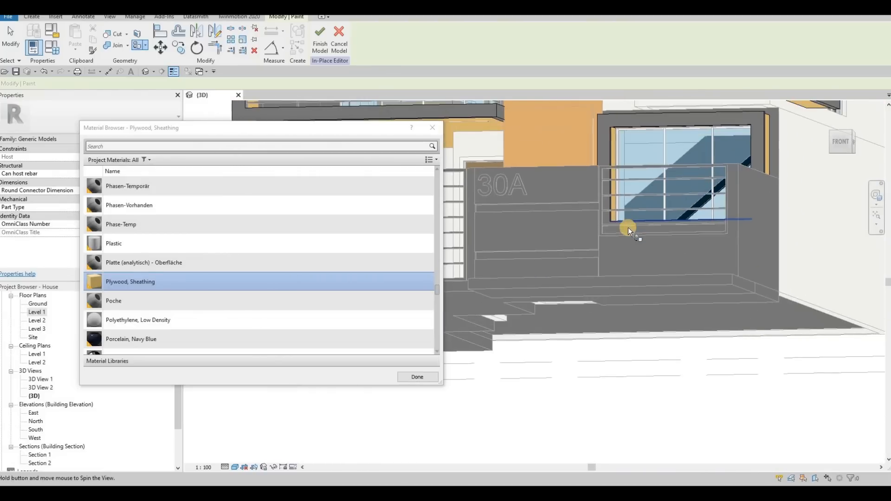
middle_click_drag(602, 261, 575, 276, "shift")
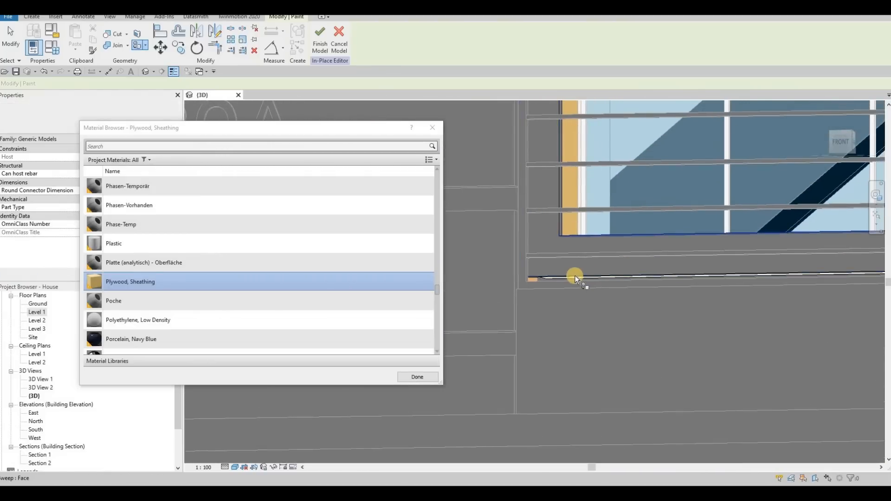
key("Tab")
key("Tab")
key("Tab")
key("Tab")
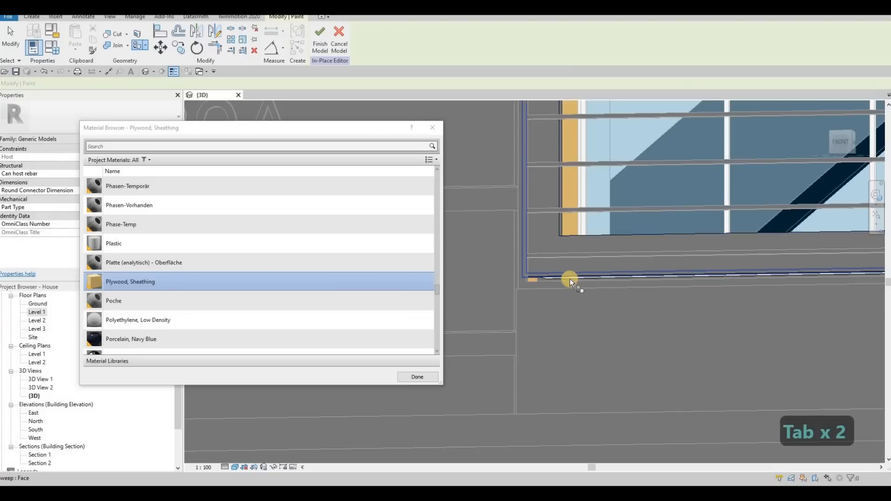
left_click(569, 279)
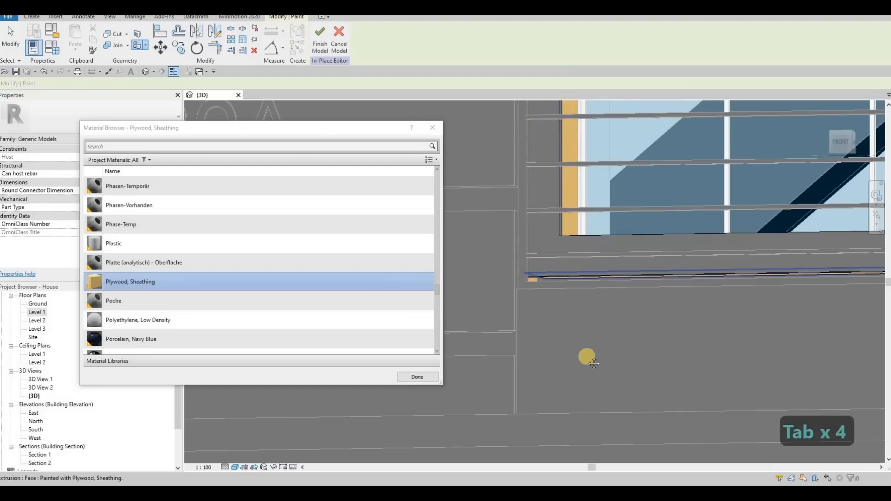
Check the paint on the top face of the lower front window's frame and finish the in-place model.
middle_click_drag(587, 319, 501, 285, "shift")
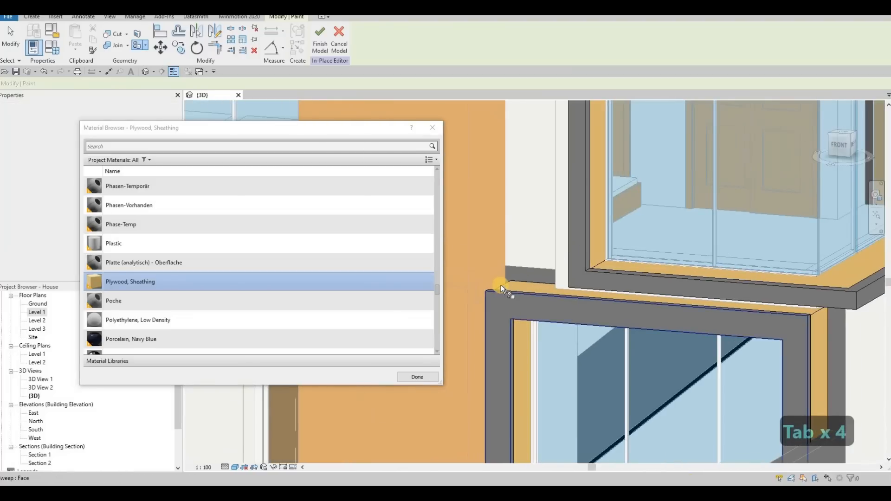
key("Tab")
key("Tab")
key("Tab")
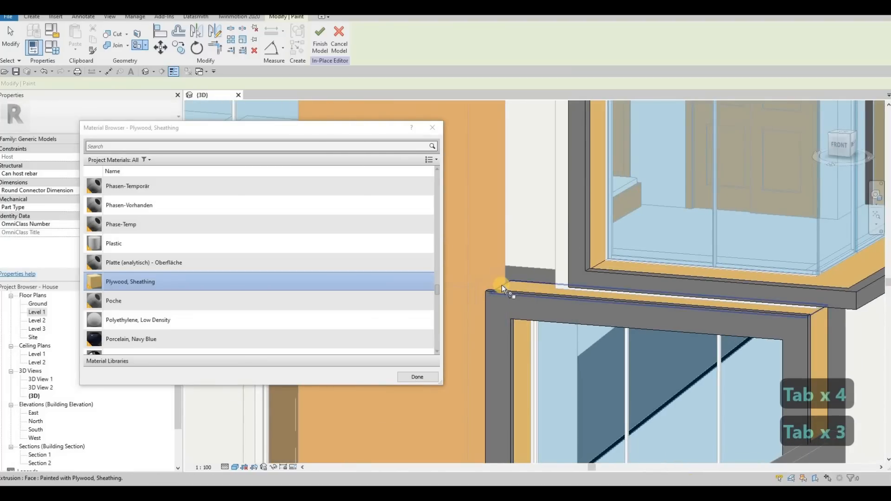
middle_click_drag(516, 291, 542, 322, "shift")
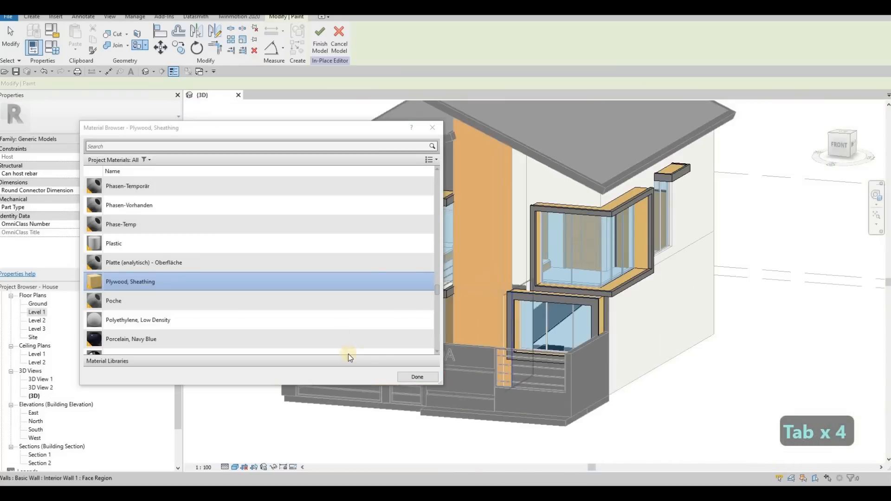
scroll(394, 325, "down", 1)
key("Escape")
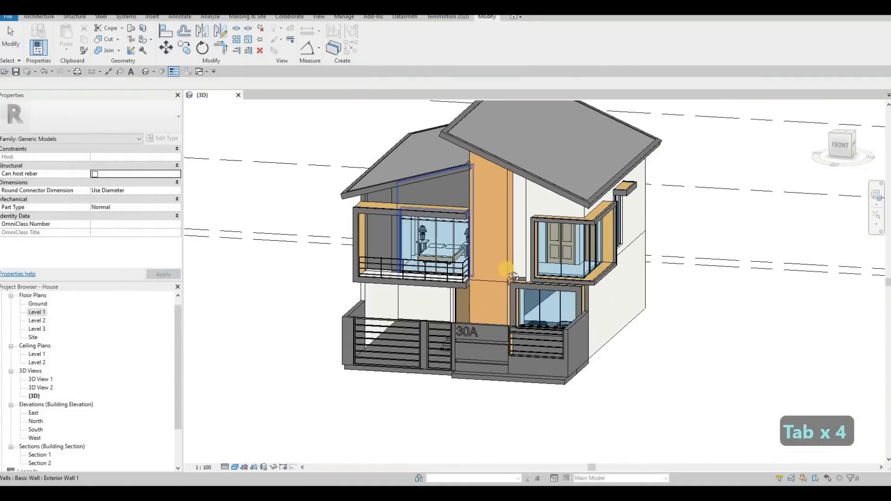
key("Escape")
Examine the front facade, its window and balcony frames and the wood-clad wall from several angles for faces with wrong materials.
middle_click_drag(534, 260, 566, 245, "shift")
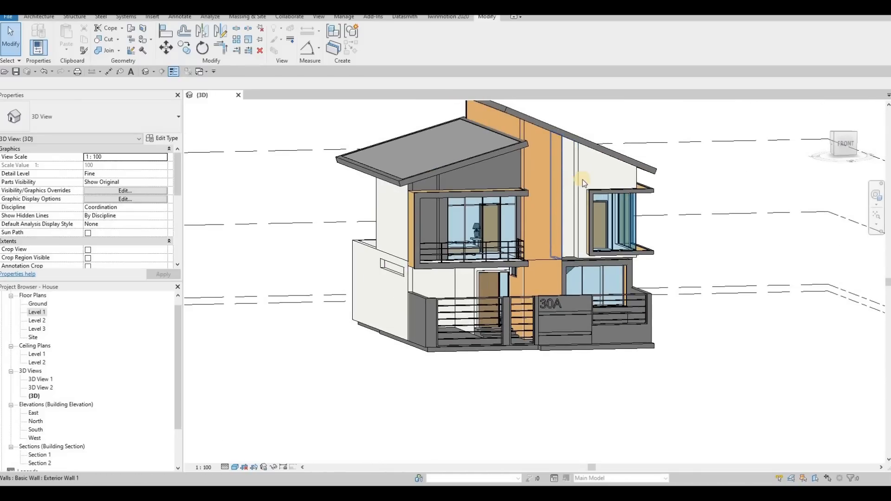
scroll(583, 181, "up", 2)
middle_click_drag(561, 181, 520, 224, "shift")
scroll(534, 210, "up", 2)
scroll(531, 237, "down", 1)
middle_click_drag(570, 272, 498, 209)
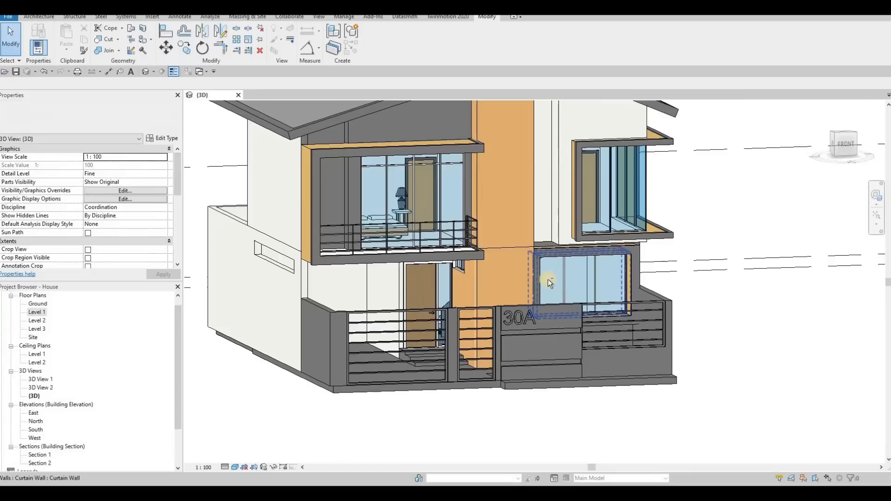
scroll(548, 280, "up", 1)
middle_click_drag(476, 280, 468, 263, "shift")
scroll(468, 262, "up", 1)
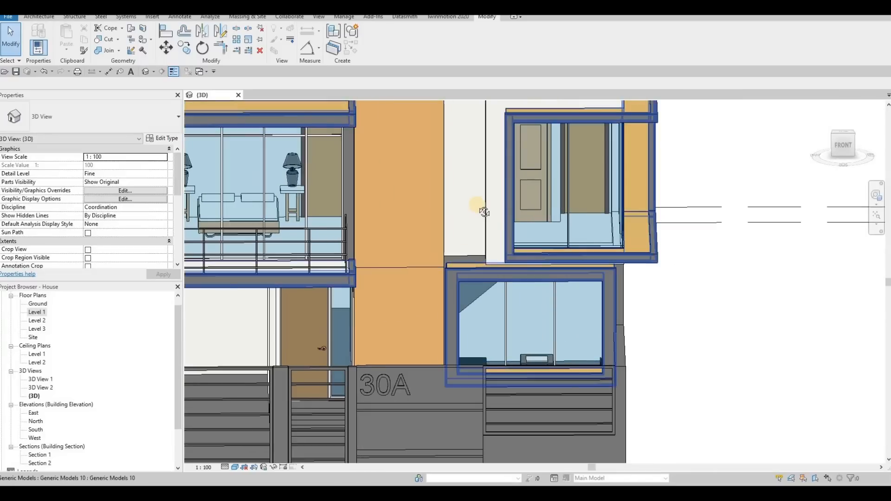
middle_click_drag(475, 297, 492, 246)
middle_click_drag(492, 246, 510, 234, "shift")
middle_click_drag(447, 236, 467, 252, "shift")
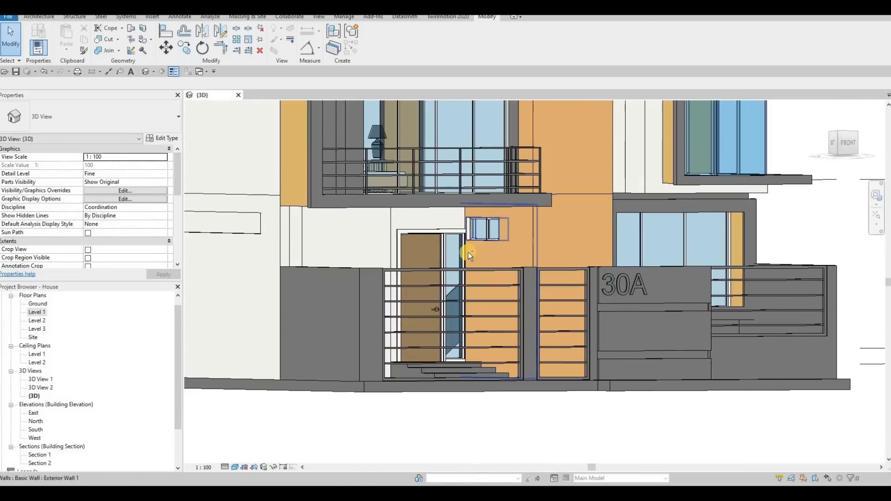
Inspect the walls around the front entrance and the underside of the floor below the balcony.
middle_click_drag(371, 272, 507, 187)
left_click(428, 242)
key("Escape")
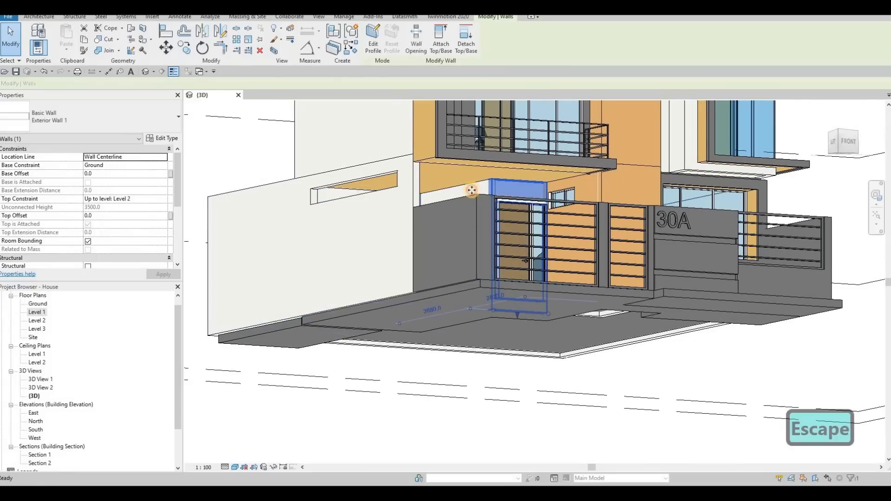
left_click(435, 234)
middle_click_drag(435, 234, 464, 222, "shift")
key("Escape")
key("Escape")
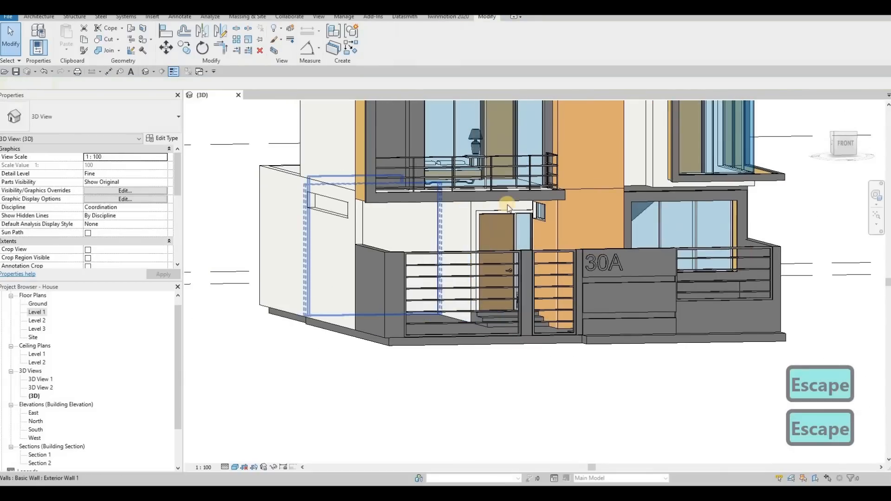
Remove the paint from the narrow wall strip directly above the lower front window's frame.
scroll(697, 188, "up", 3)
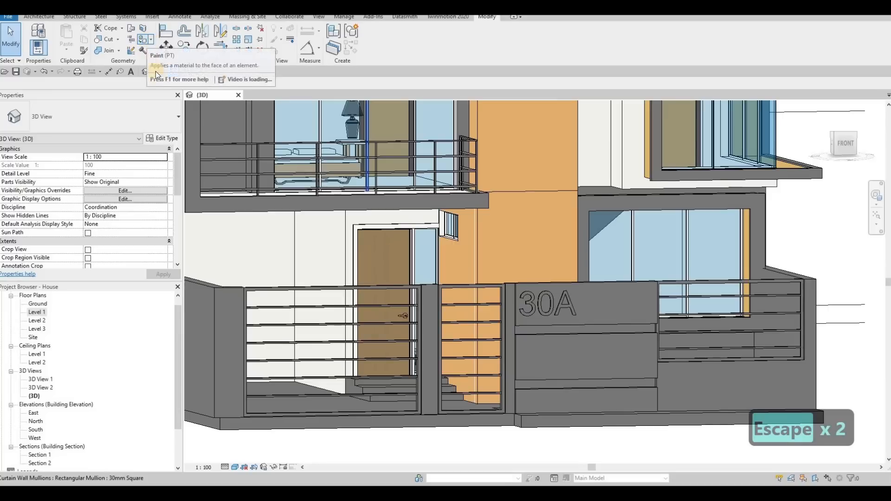
left_click(150, 40)
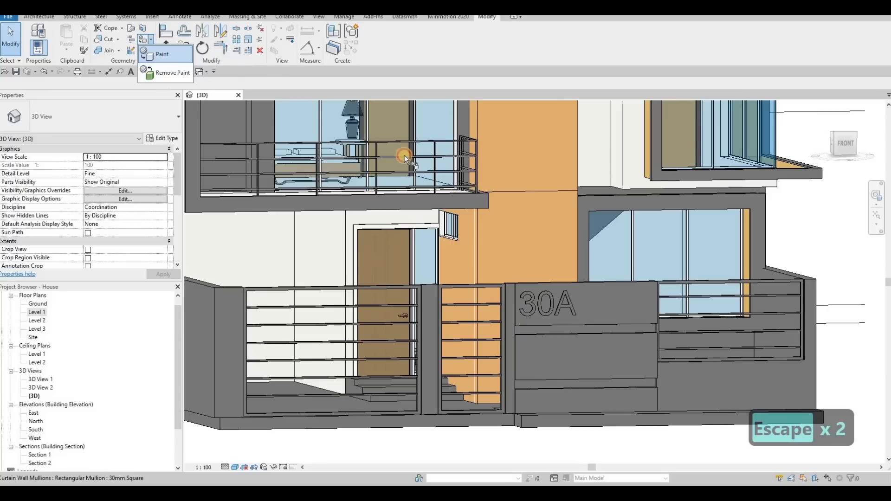
left_click(592, 192)
middle_click_drag(482, 227, 431, 255, "shift")
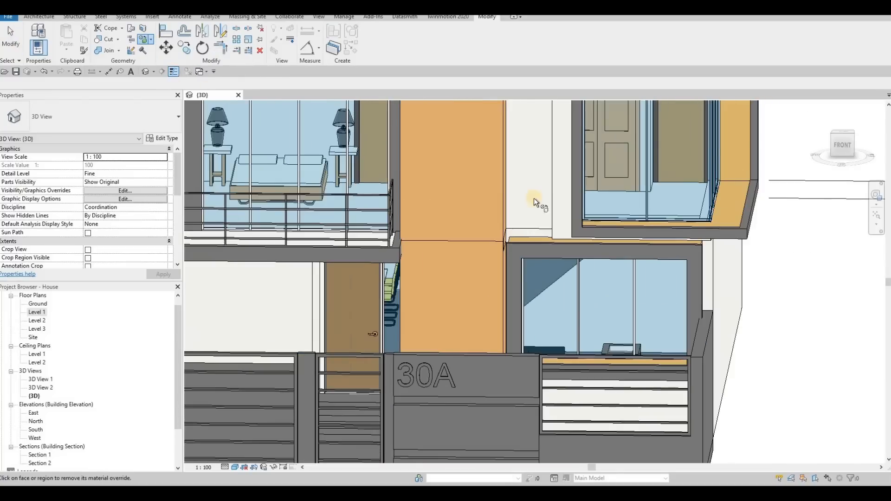
Paint the ground-floor wall faces around the front entrance, including the wall beside the door, with the Rigid insulation material.
middle_click_drag(501, 260, 564, 240, "shift")
scroll(491, 282, "down", 2)
middle_click_drag(612, 134, 139, 44, "shift")
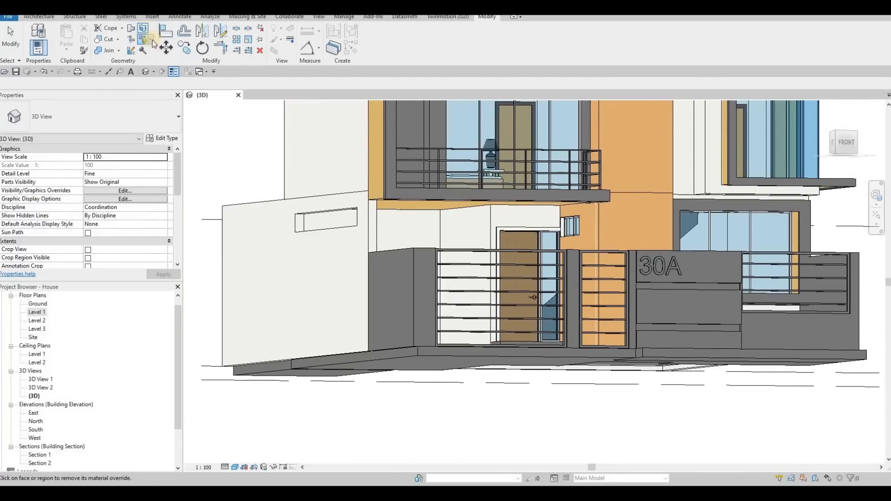
left_click(155, 55)
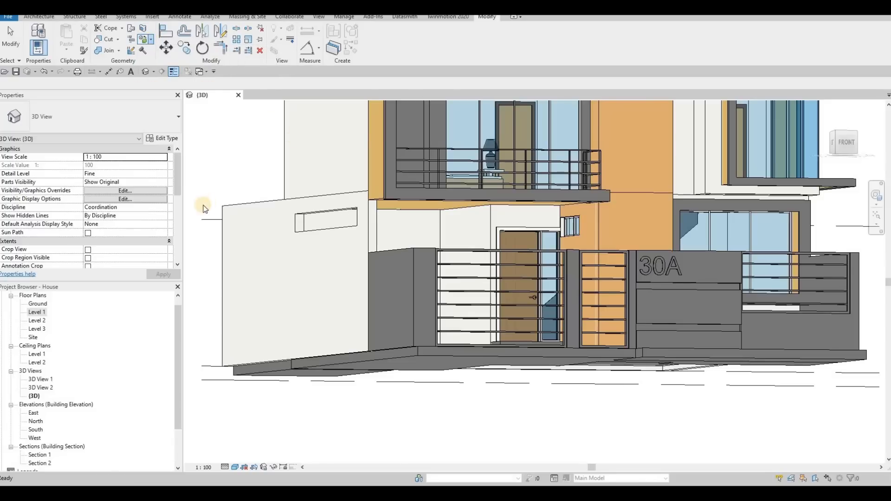
left_click(168, 66)
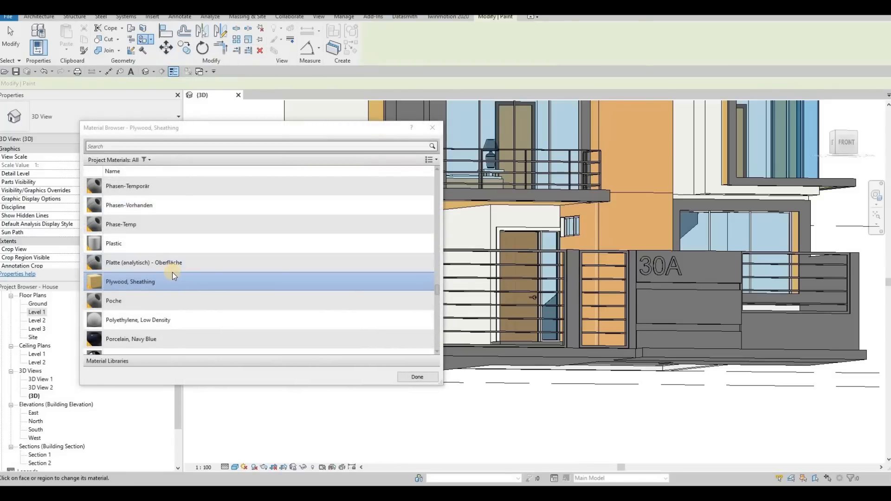
scroll(169, 283, "down", 2)
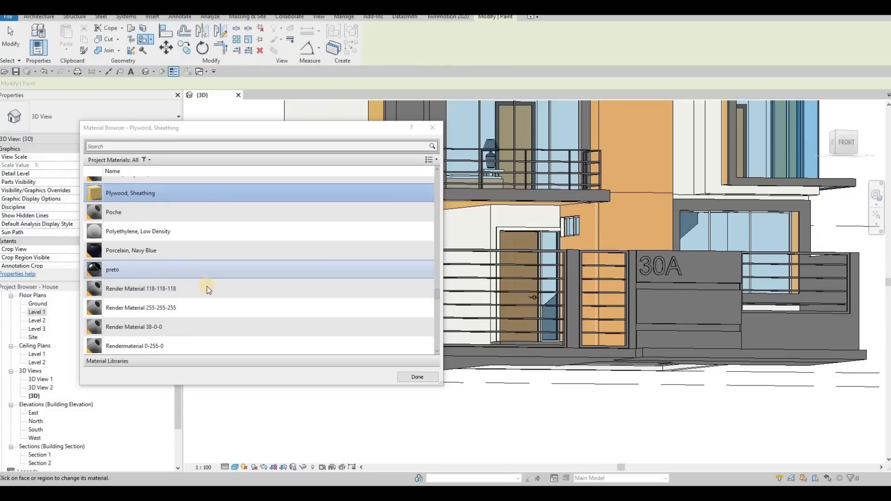
scroll(207, 290, "down", 4)
left_click(158, 277)
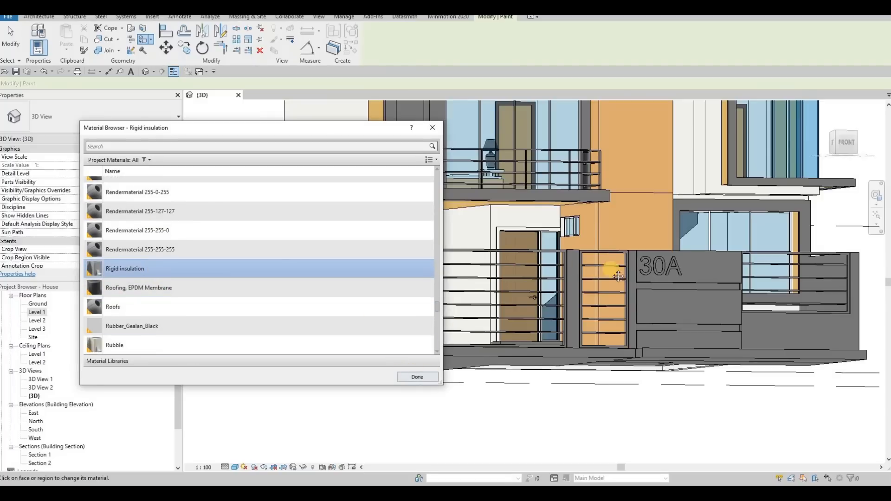
scroll(598, 219, "up", 2)
left_click(598, 218)
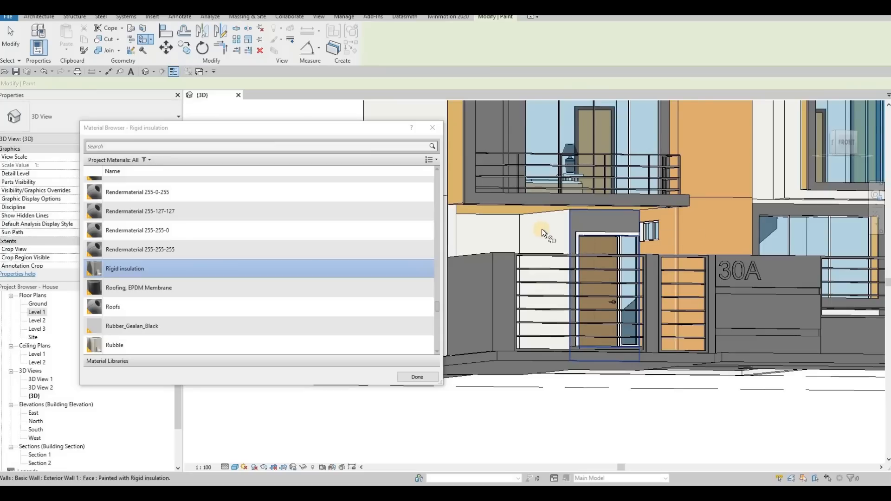
left_click(542, 229)
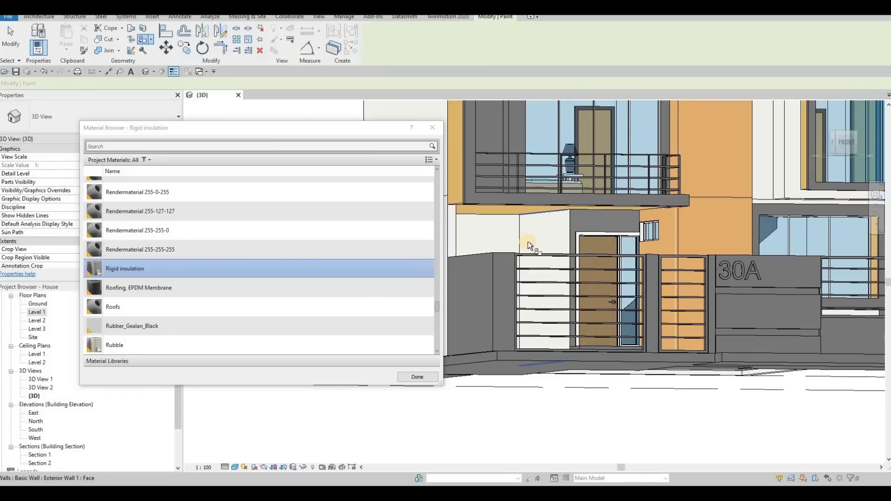
left_click(494, 242)
middle_click_drag(458, 288, 316, 331, "shift")
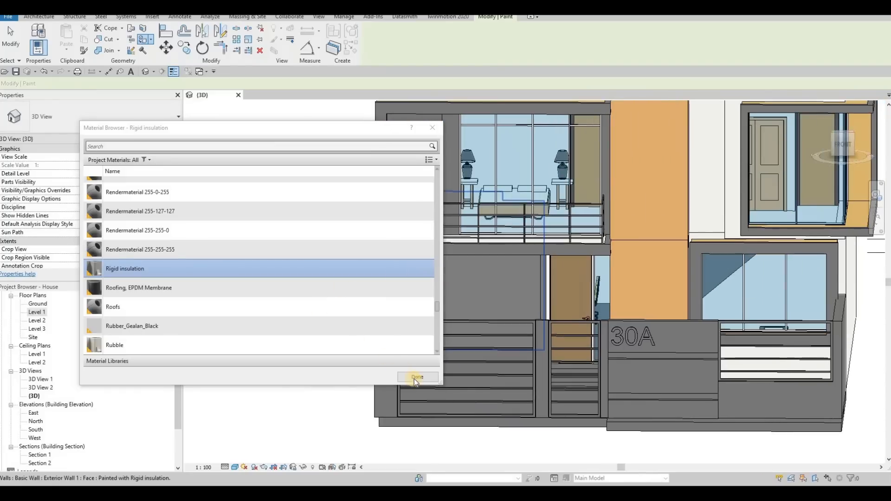
left_click(424, 377)
Load the M_Door-Curtain-Wall-Single-Glass door family from the Doors folder of the metric library.
scroll(460, 321, "down", 5)
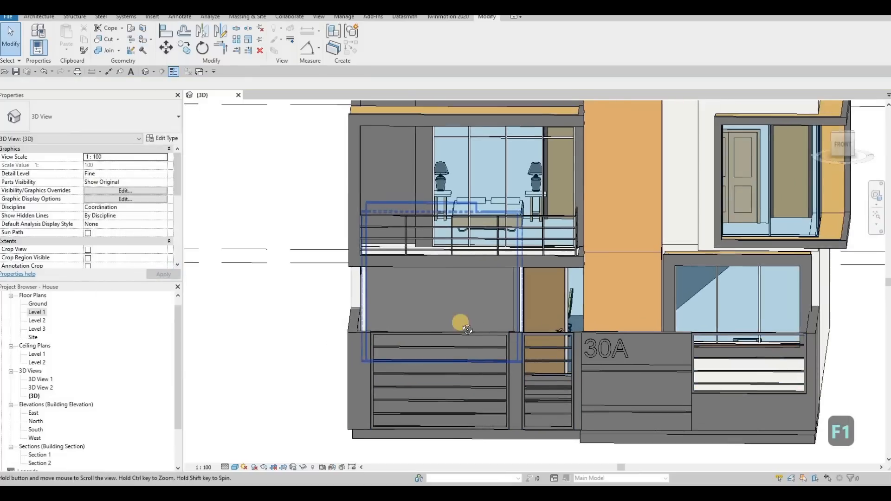
middle_click_drag(487, 308, 499, 276, "shift")
scroll(499, 276, "up", 4)
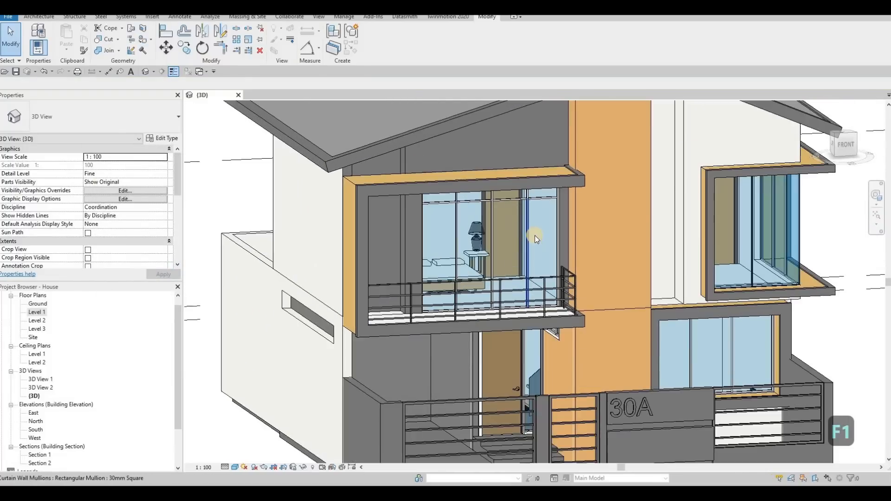
left_click(49, 19)
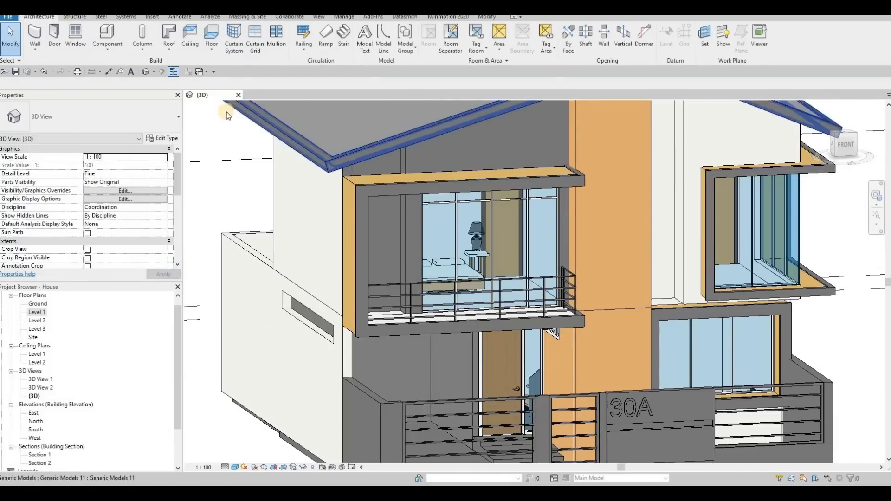
left_click(153, 17)
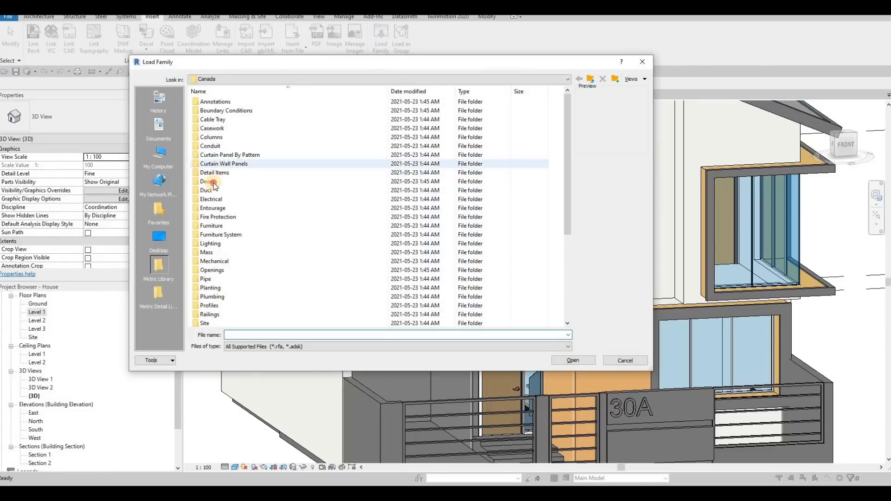
double_click(213, 184)
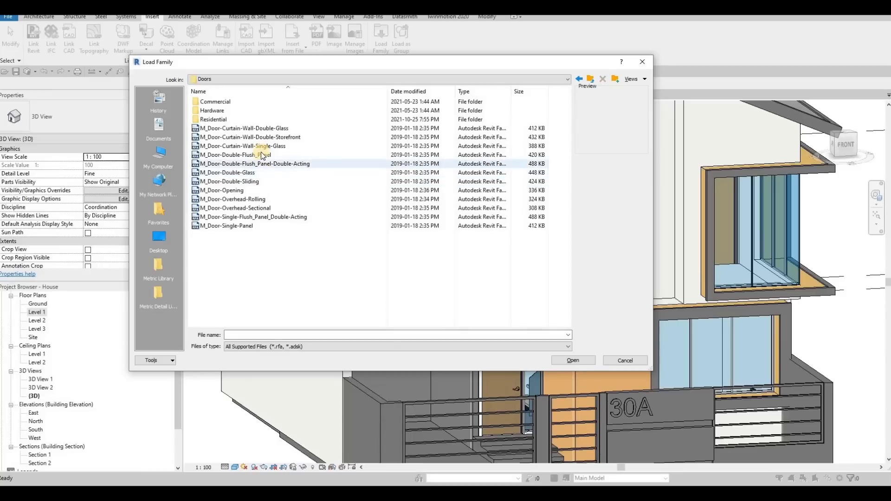
left_click(223, 148)
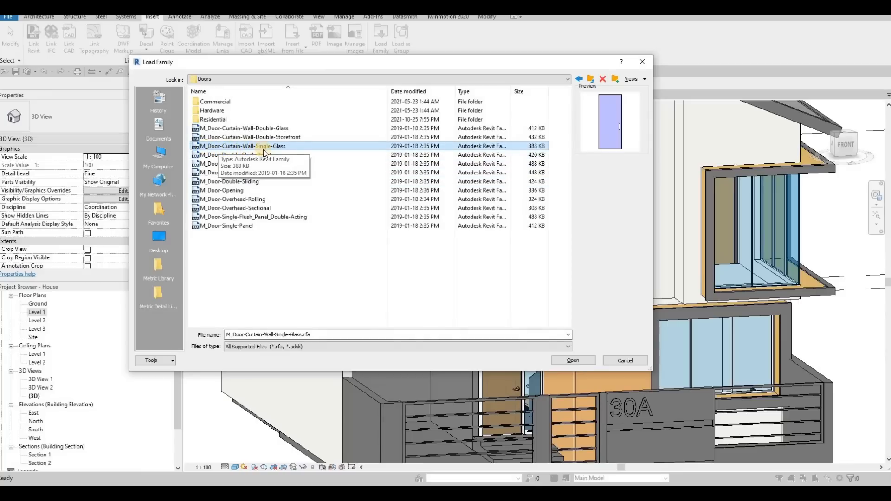
left_click(573, 358)
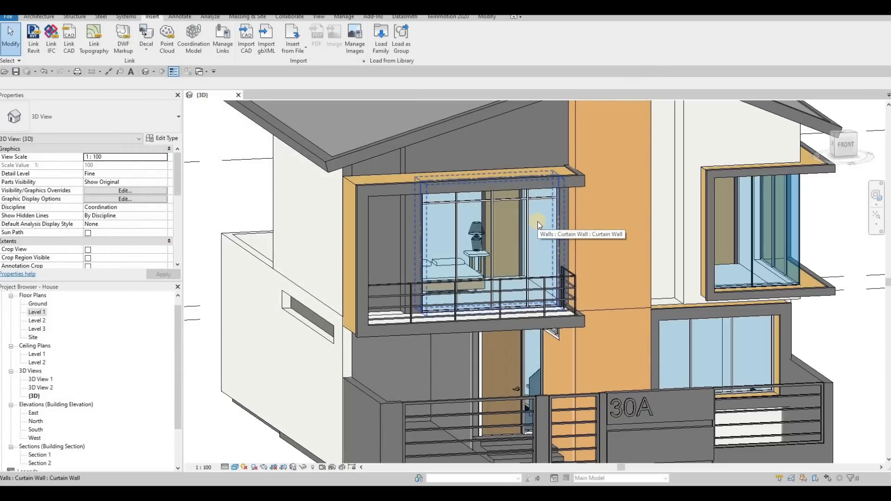
Change the glazed panel at the entrance-column end of the front balcony's curtain wall to M_Door-Curtain-Wall-Single-Glass.
key("Tab")
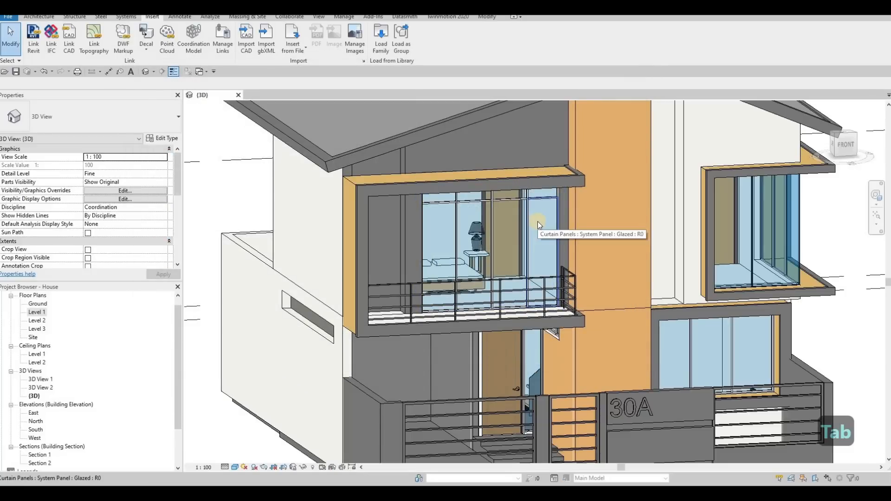
key("F1")
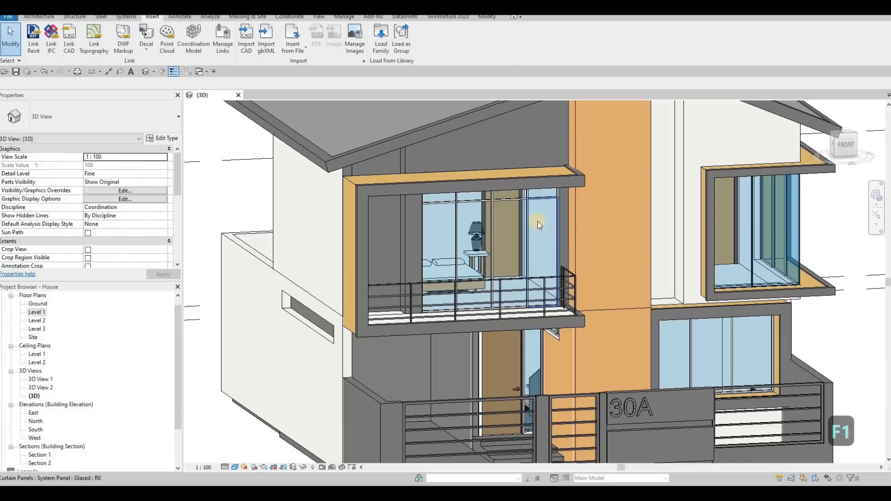
left_click(537, 221)
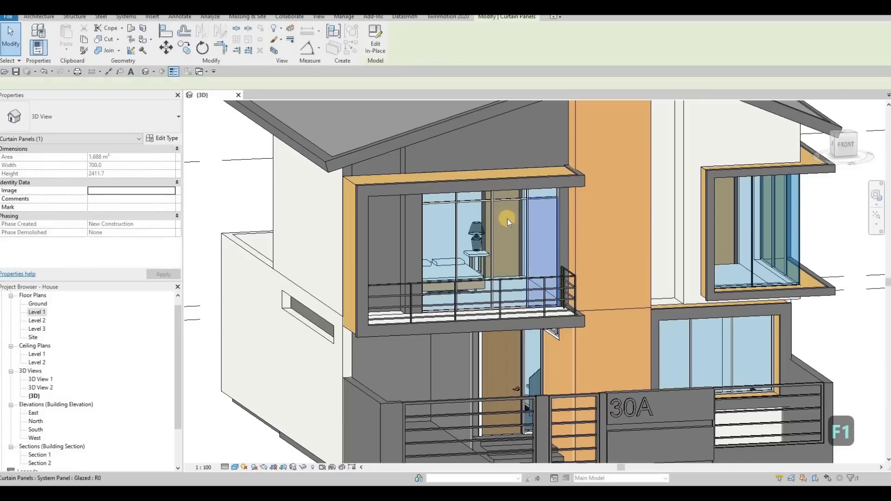
left_click(145, 124)
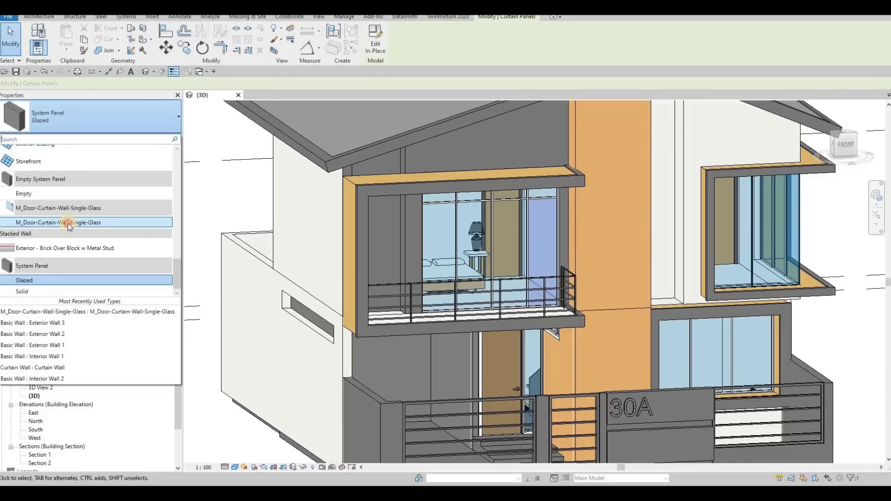
left_click(68, 222)
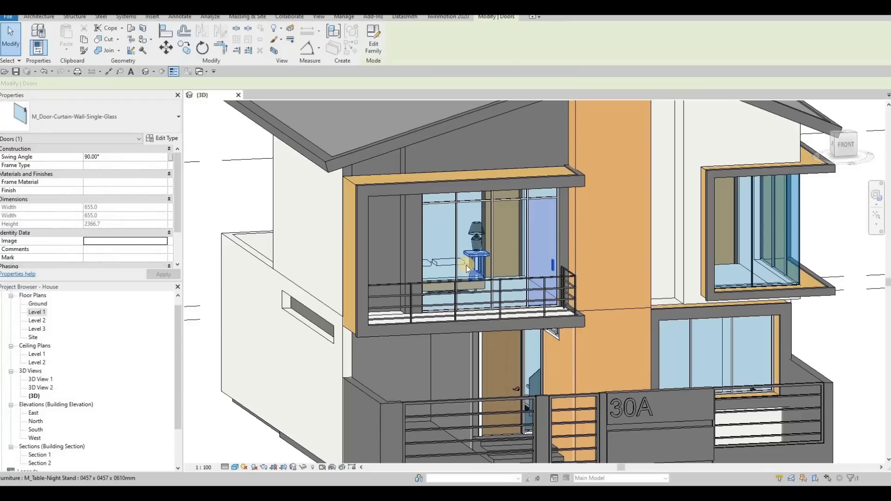
Change the tall end panel of the side balcony's curtain wall, nearest the front, to M_Door-Curtain-Wall-Single-Glass.
scroll(466, 268, "down", 2)
middle_click_drag(467, 268, 426, 249)
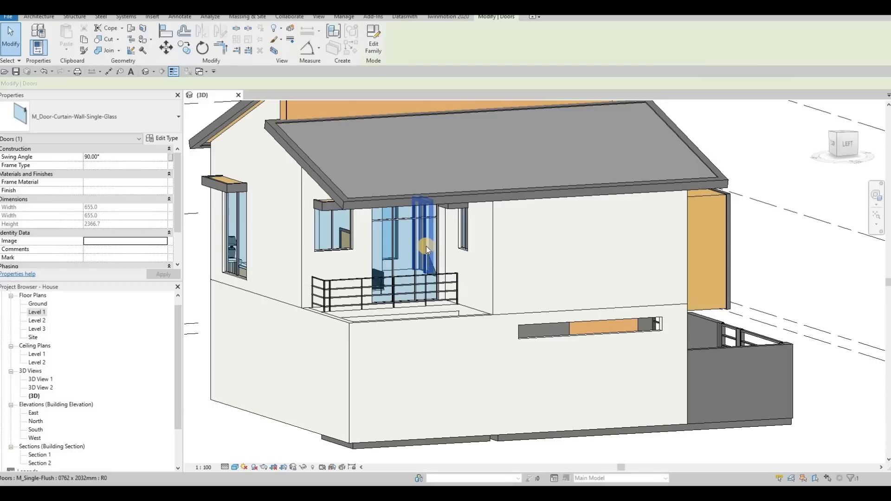
key("Tab")
key("Tab")
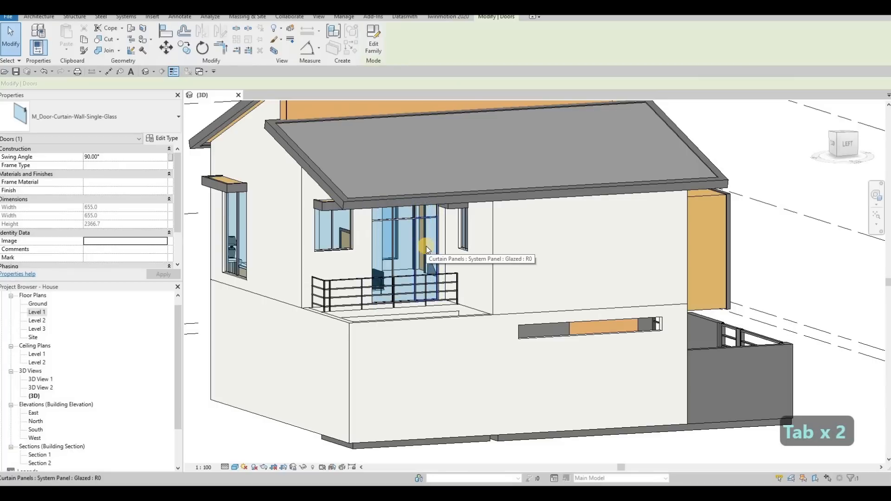
left_click(426, 246)
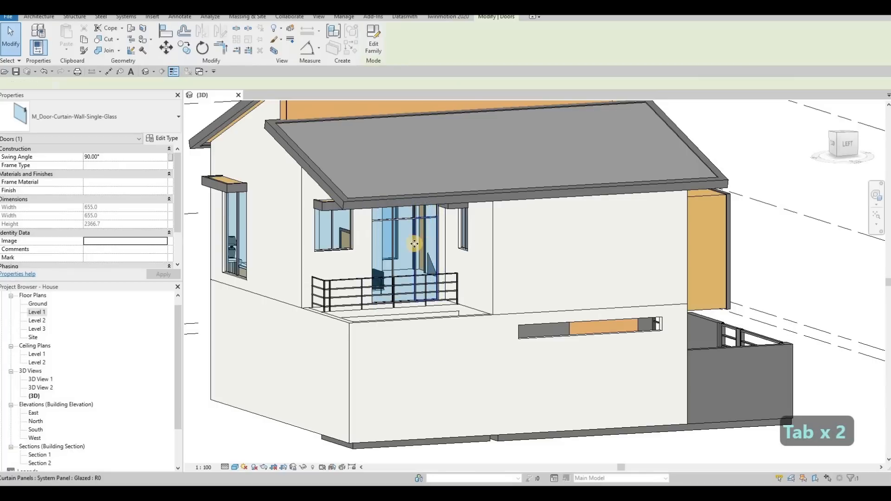
left_click(126, 117)
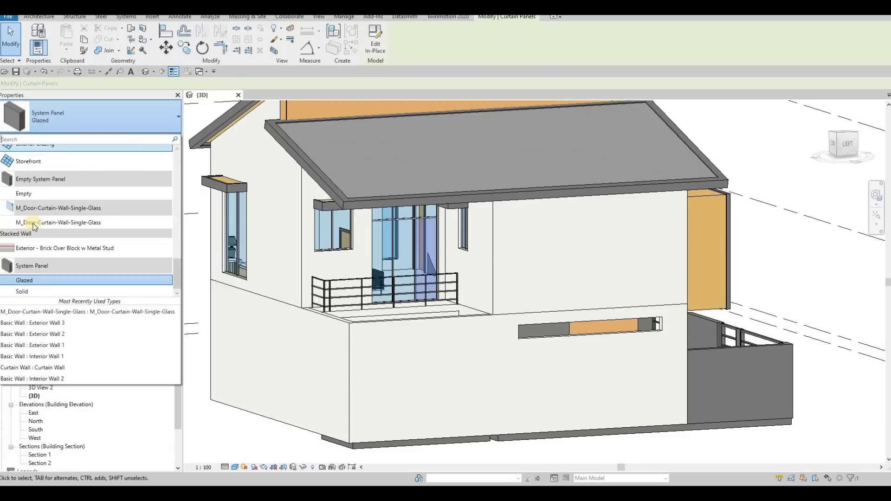
left_click(65, 223)
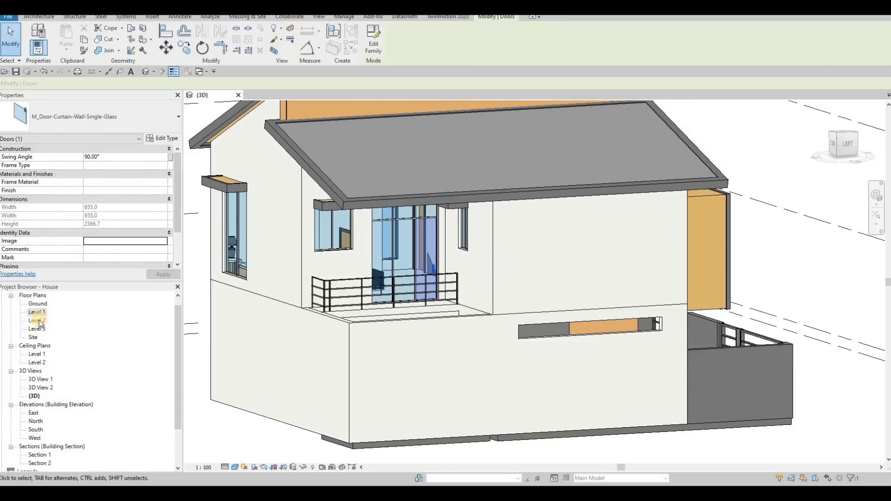
In the Level 2 floor plan, flip the side balcony's glass door to open outward with its hinge at the grid B end.
double_click(37, 321)
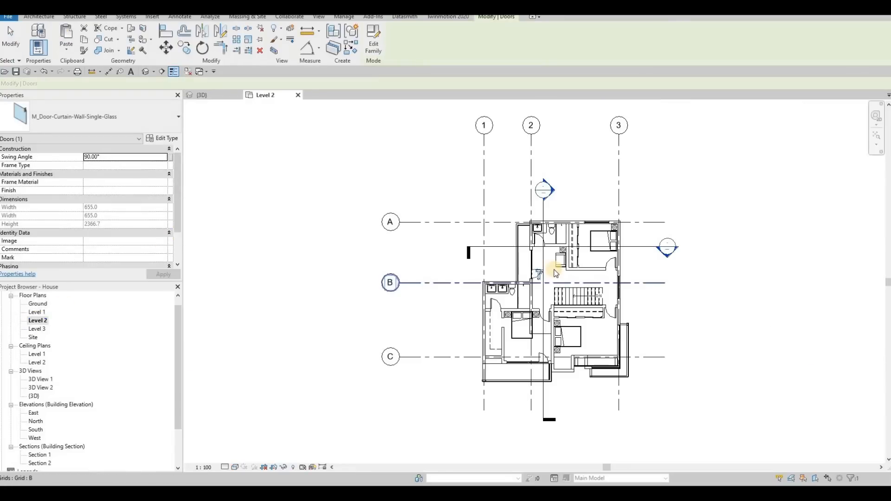
scroll(534, 289, "up", 5)
scroll(534, 289, "up", 5)
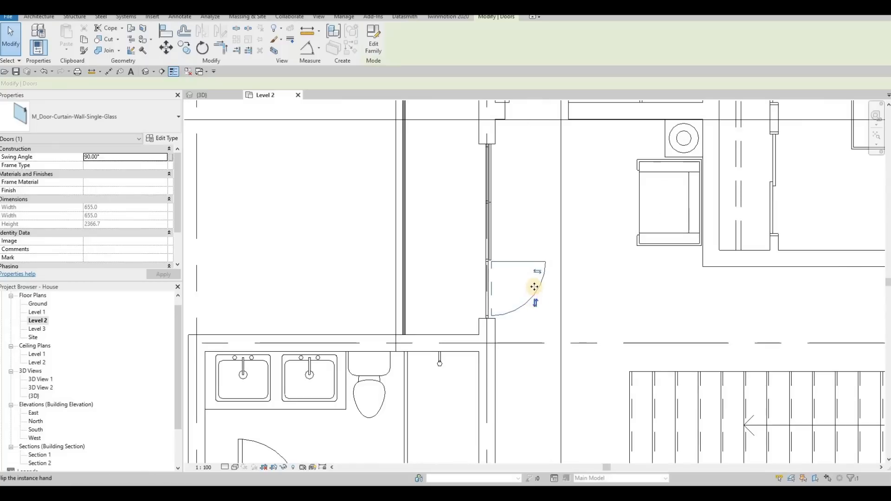
left_click(534, 302)
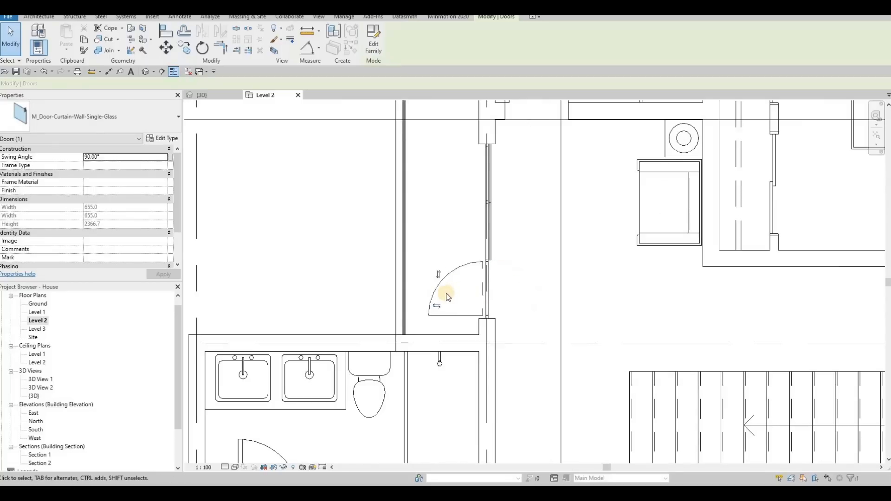
Flip the front balcony's glass door to open outward with its hinge at the adjoining wall, and return to the 3D view.
scroll(465, 228, "down", 8)
scroll(465, 260, "up", 5)
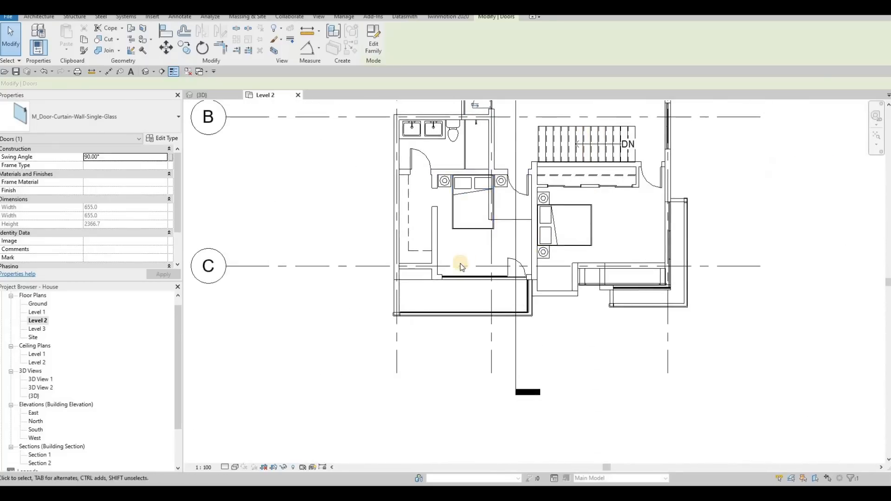
scroll(485, 270, "up", 2)
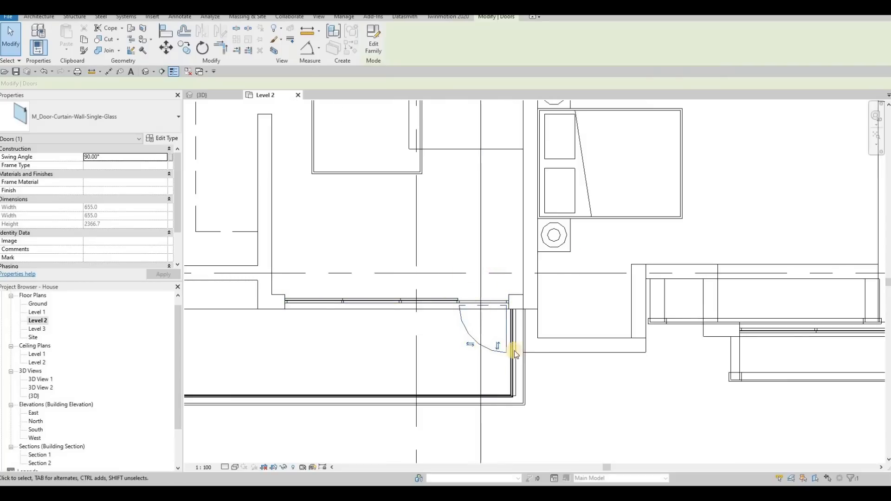
scroll(510, 274, "down", 4)
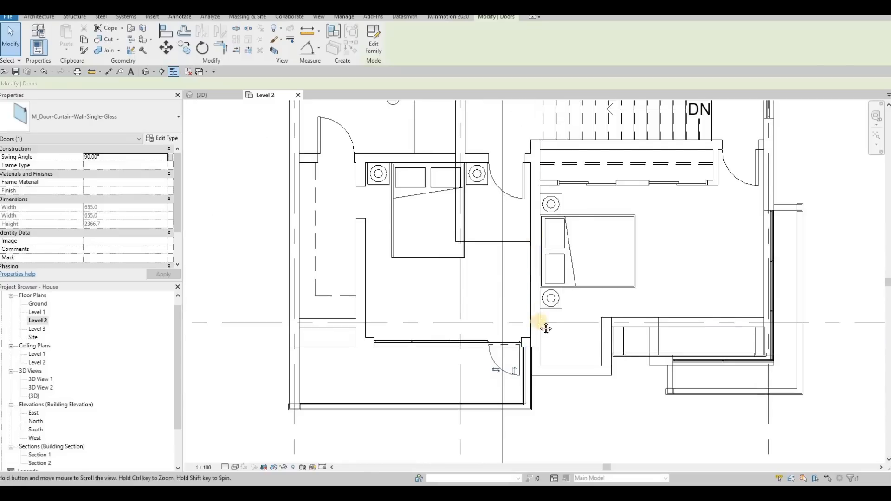
scroll(509, 264, "down", 1)
middle_click_drag(510, 265, 518, 331)
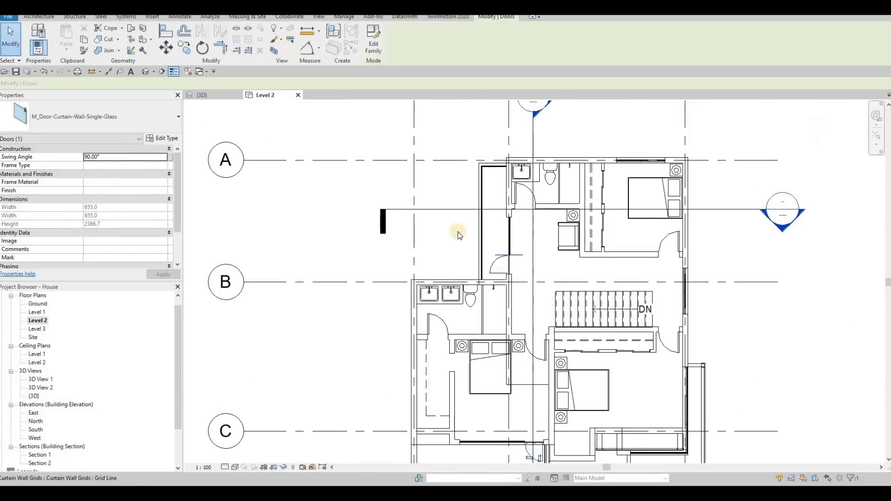
left_click(202, 95)
scroll(441, 217, "down", 3)
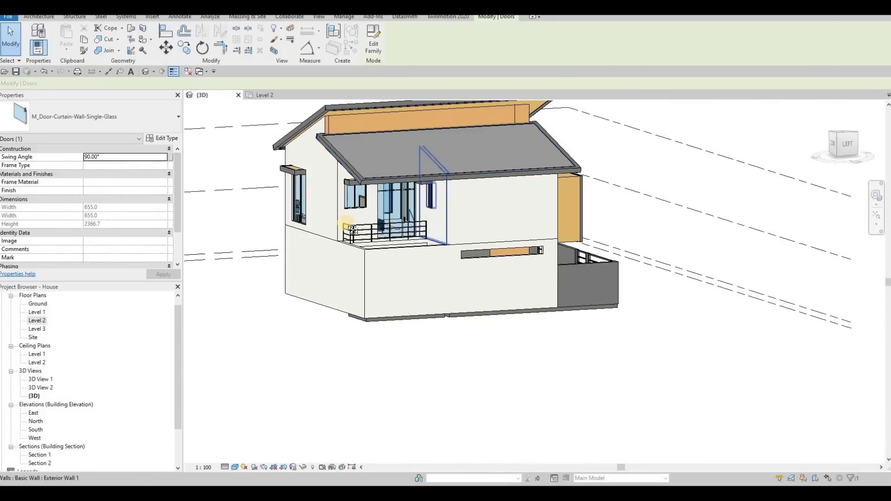
middle_click_drag(346, 225, 404, 199, "shift")
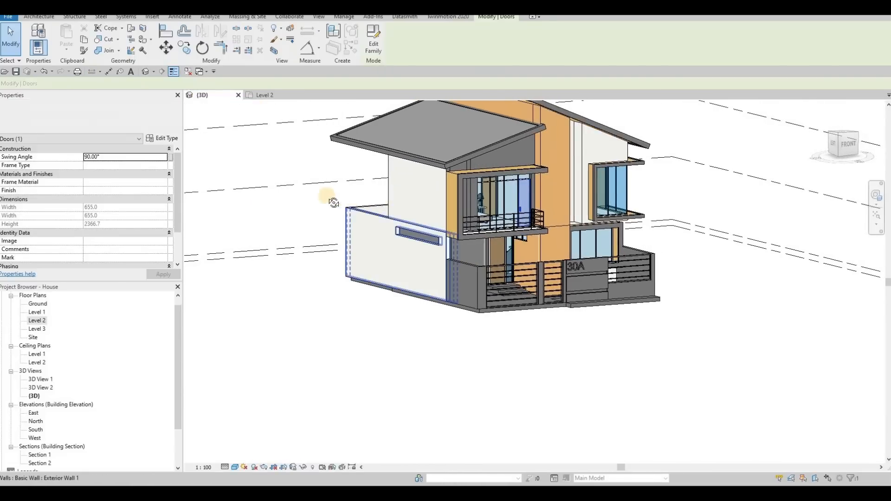
middle_click_drag(325, 195, 294, 146, "shift")
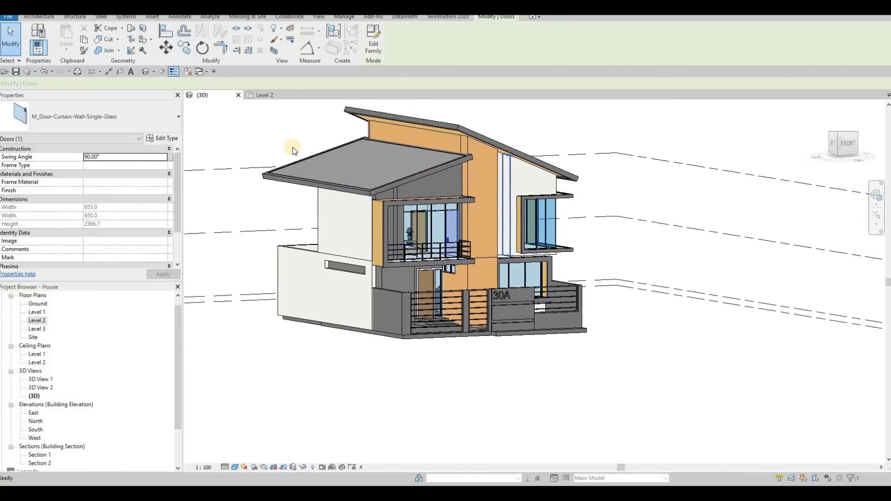
middle_click_drag(500, 379, 544, 261, "shift")
scroll(532, 274, "up", 5)
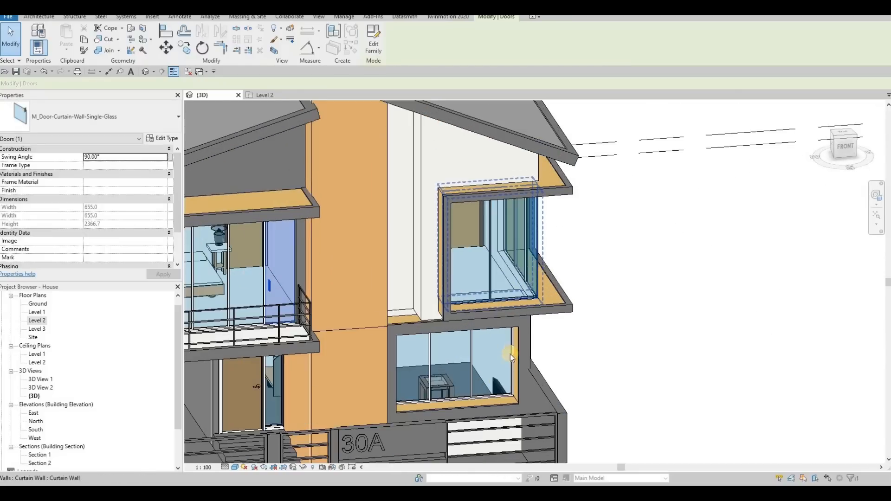
scroll(525, 334, "up", 3)
scroll(525, 333, "up", 2)
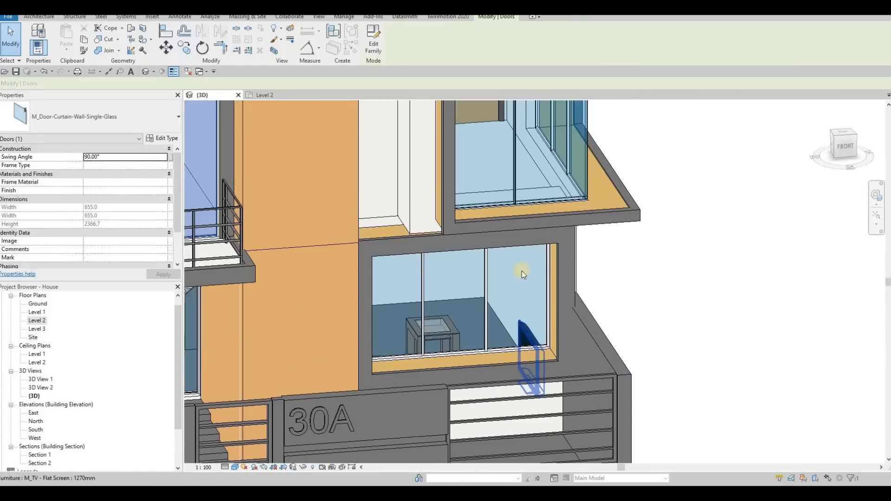
middle_click_drag(497, 241, 474, 249, "shift")
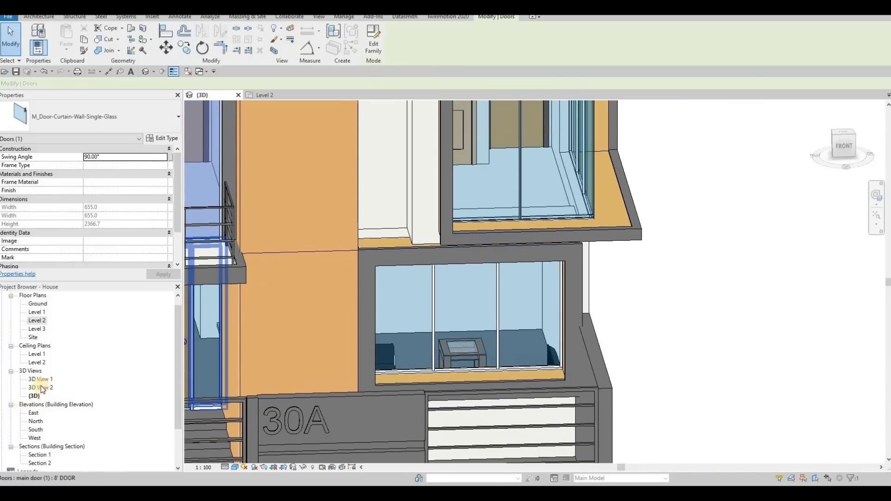
In the Level 1 floor plan, nudge the Section 2 line slightly and open its section view around the stairs and main door.
double_click(42, 312)
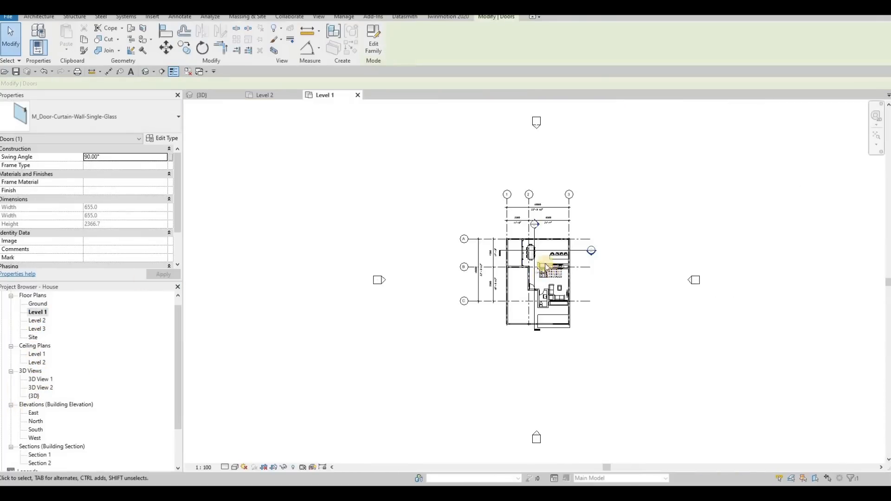
scroll(502, 228, "up", 3)
left_click(504, 230)
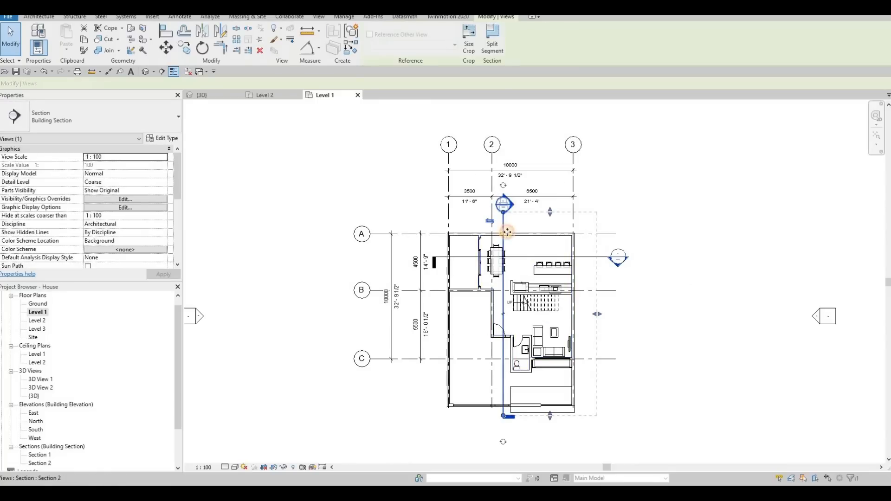
left_click_drag(524, 249, 504, 234)
left_click_drag(543, 264, 543, 265)
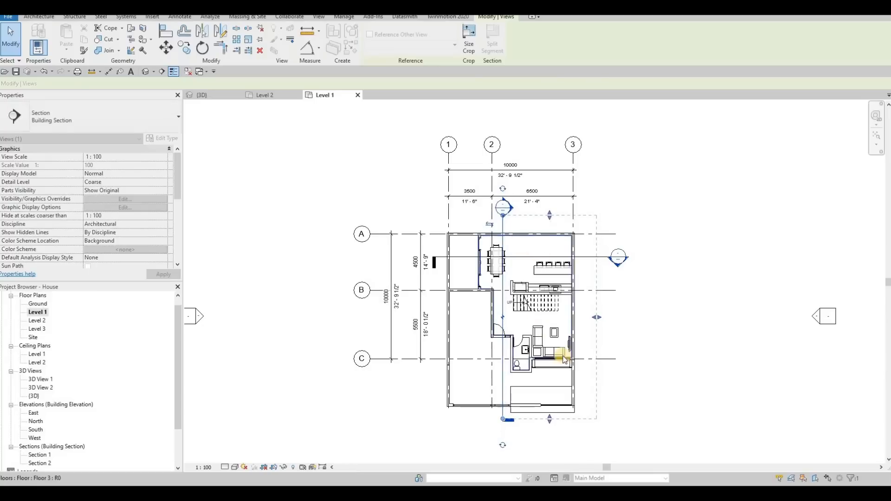
key("Escape")
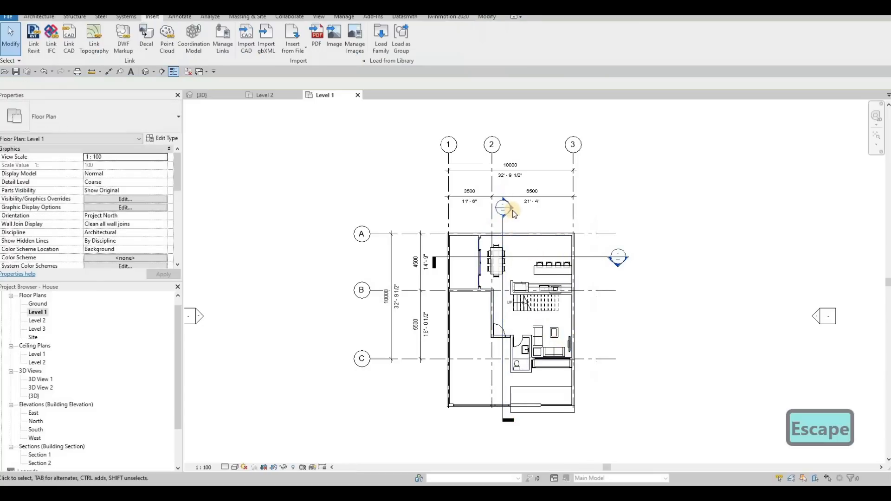
double_click(503, 208)
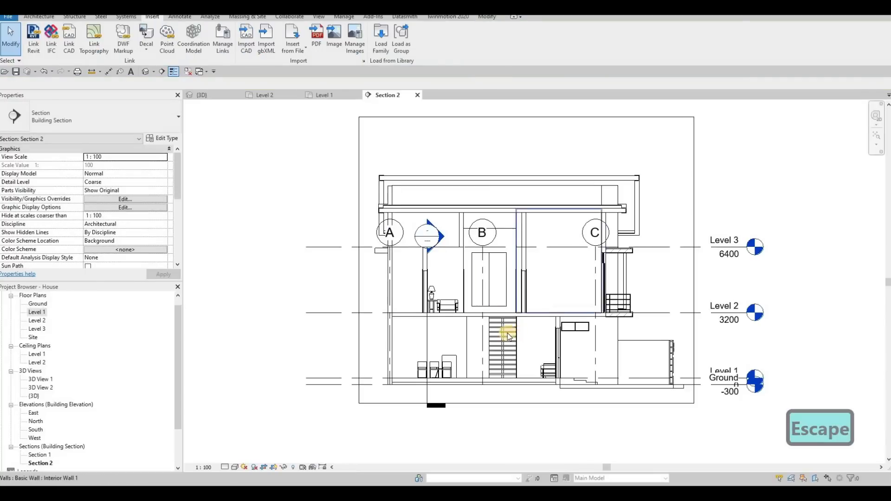
middle_click_drag(555, 366, 503, 344)
scroll(498, 338, "up", 4)
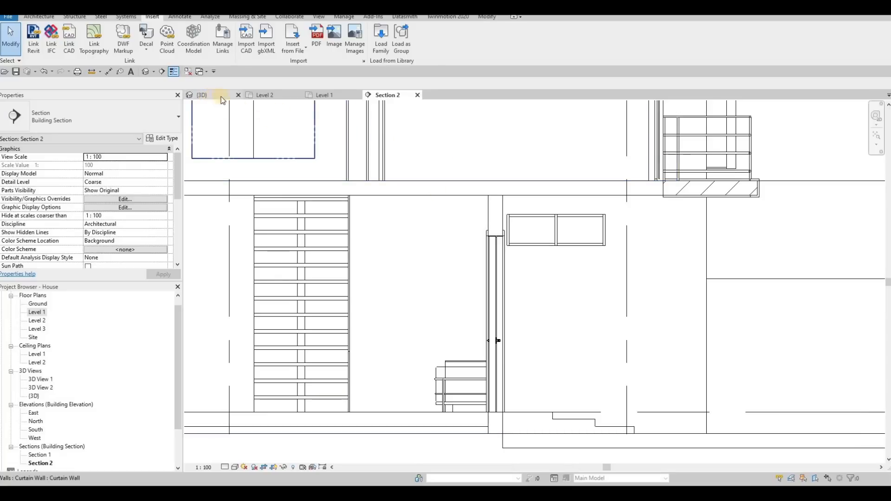
In the Level 1 floor plan, move the Section 2 line towards grid 3 to cut through the living room's coffee table, and open its section view.
left_click(346, 97)
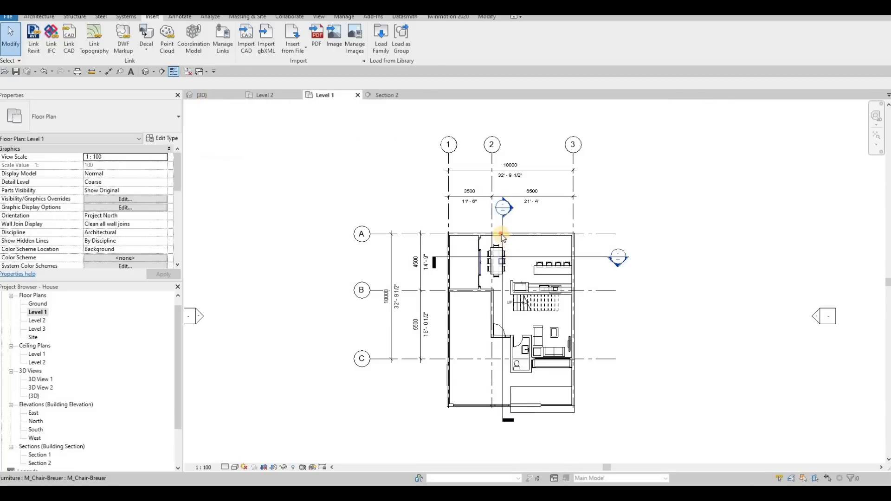
left_click(504, 241)
key("Escape")
left_click(504, 222)
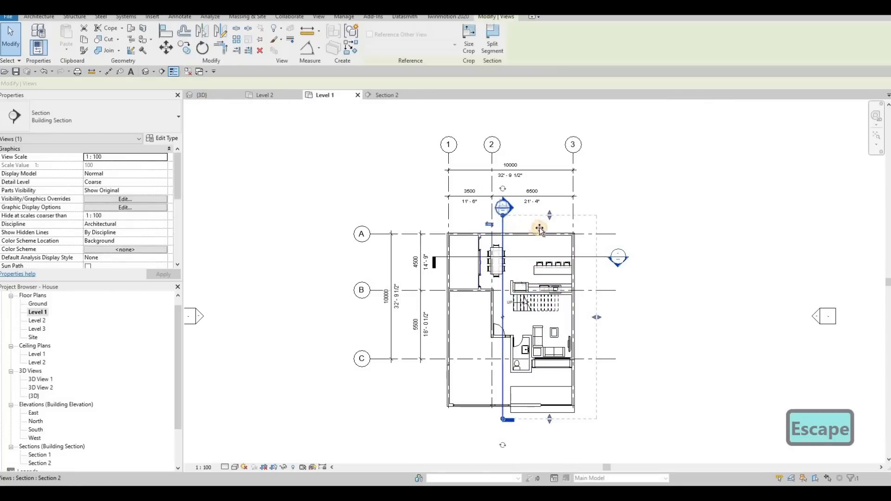
left_click_drag(558, 230, 556, 230)
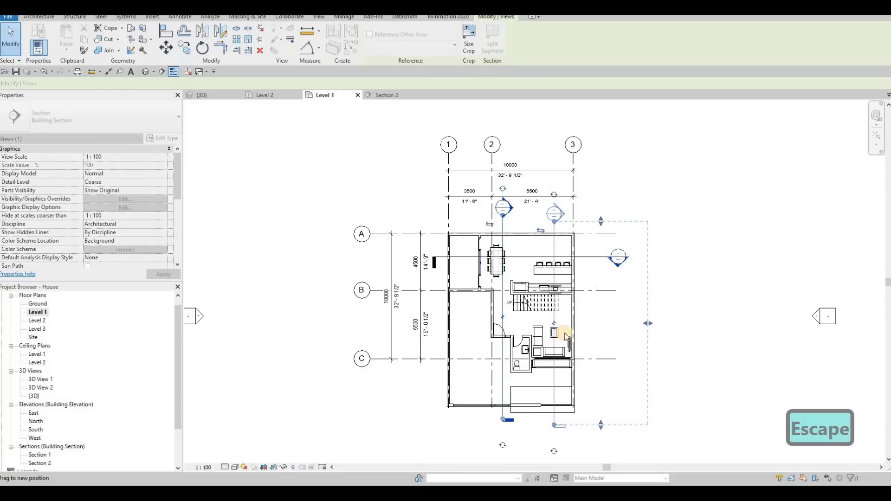
left_click_drag(565, 353, 564, 353)
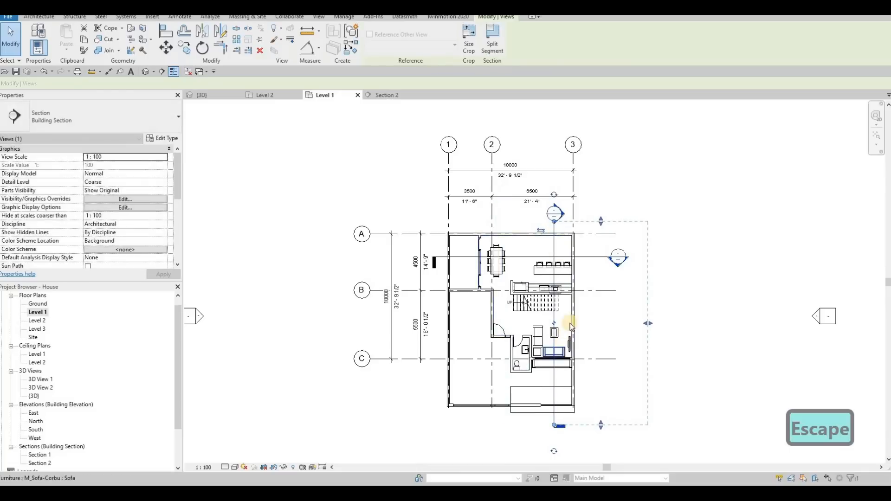
key("Escape")
double_click(559, 214)
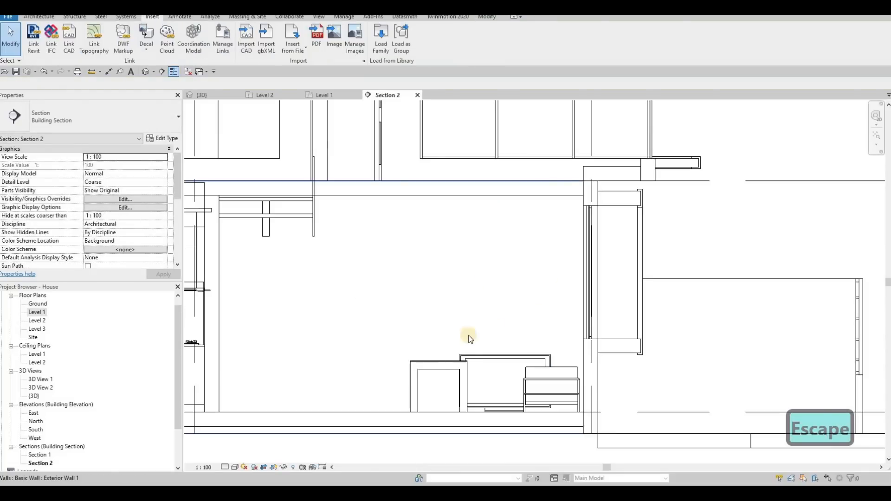
middle_click_drag(440, 247, 569, 263)
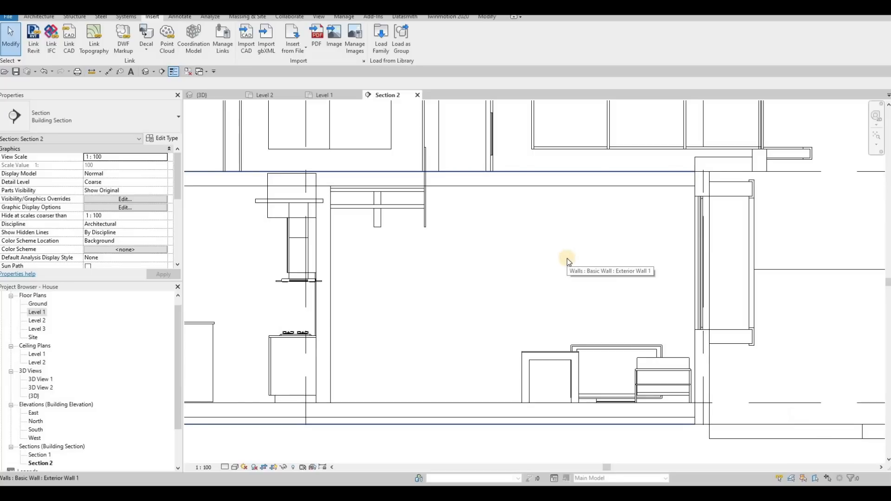
Begin an in-place model component in the Generic Models category, keeping the default name.
left_click(39, 17)
left_click(110, 49)
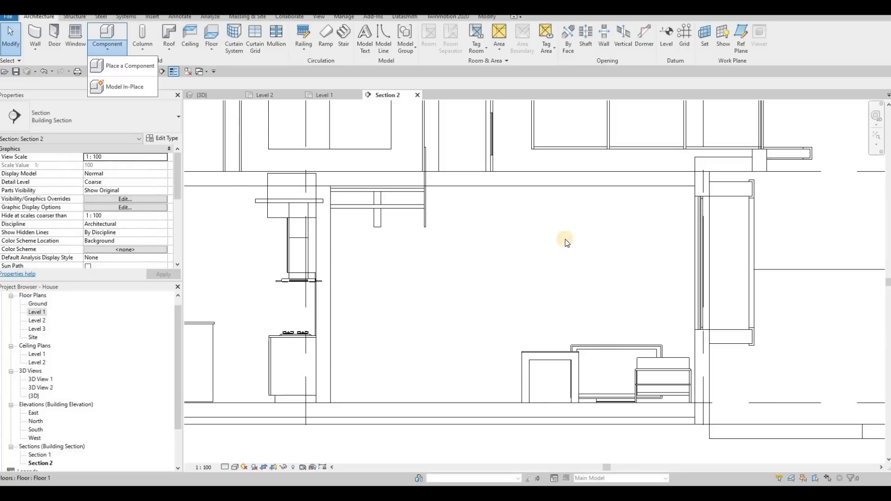
left_click(123, 88)
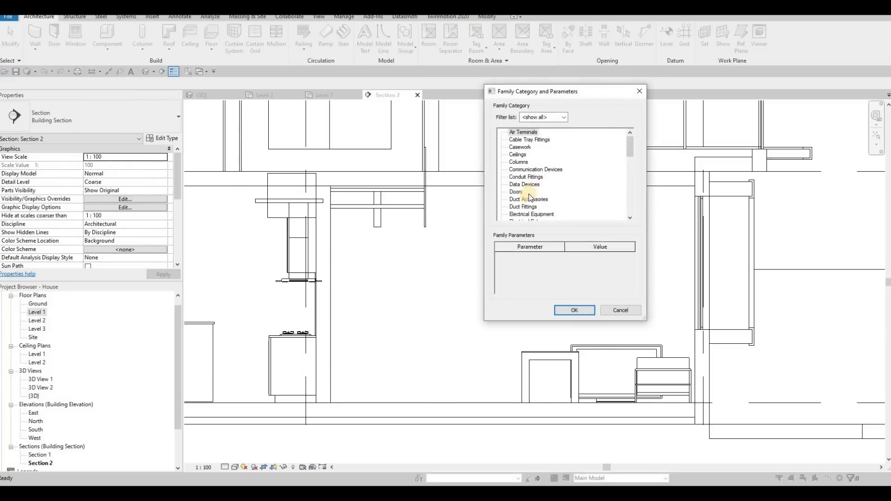
scroll(528, 194, "down", 3)
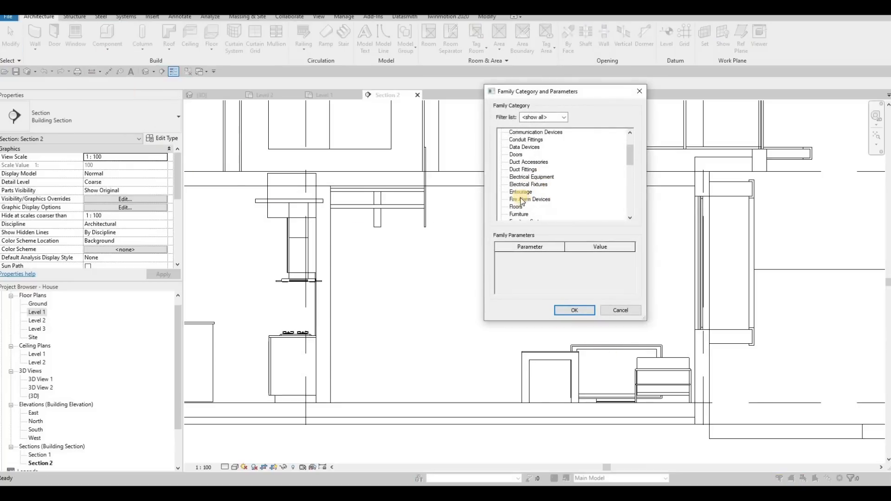
left_click(574, 310)
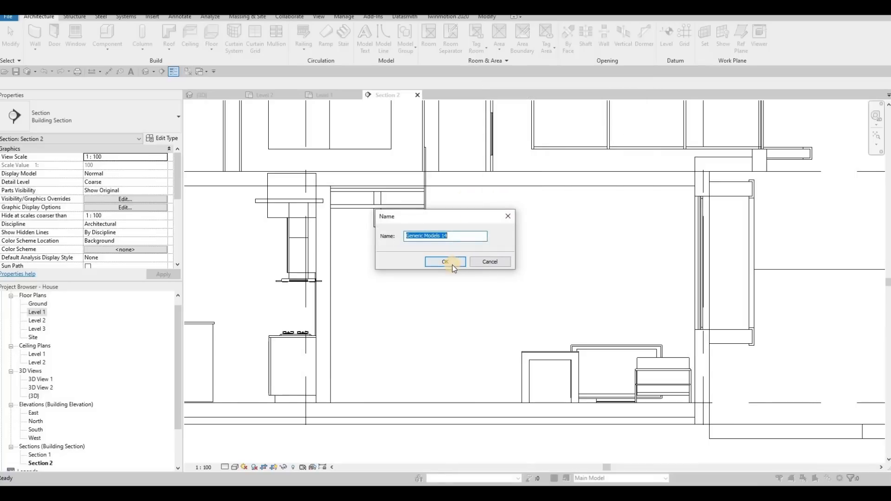
left_click(452, 265)
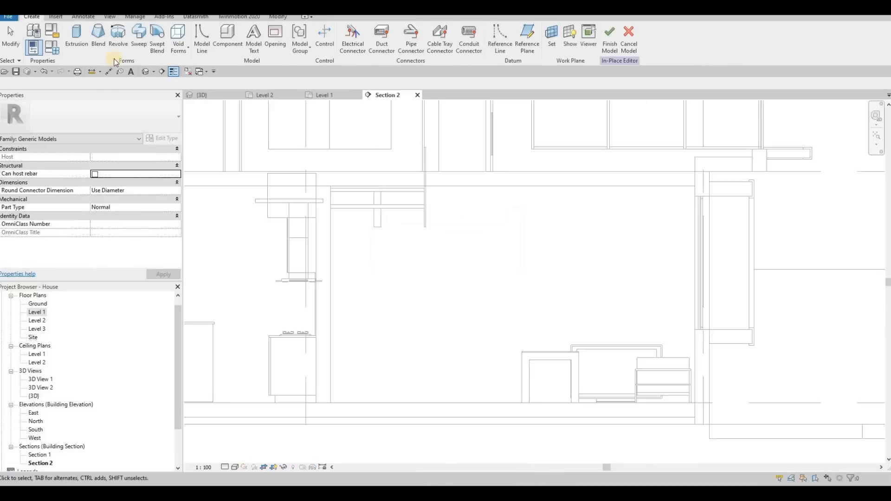
Start an extrusion using the living room's exterior wall face as the work plane and set its extrusion end to 5.
left_click(75, 45)
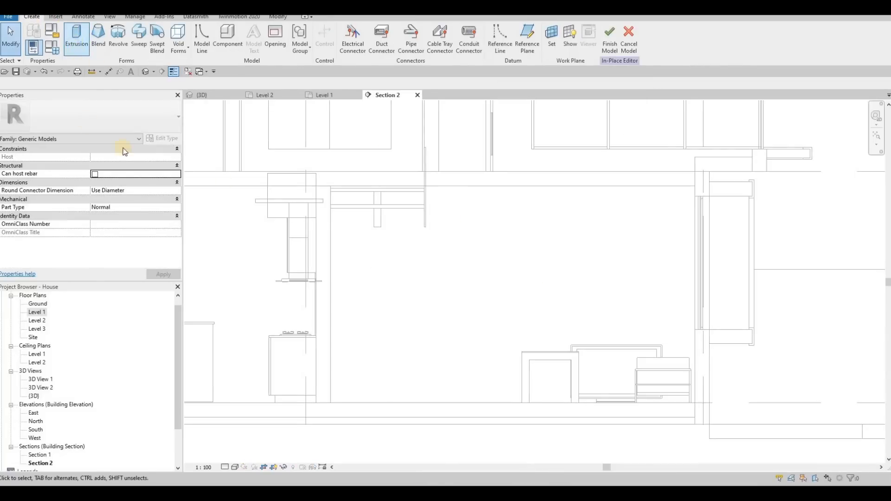
left_click(414, 296)
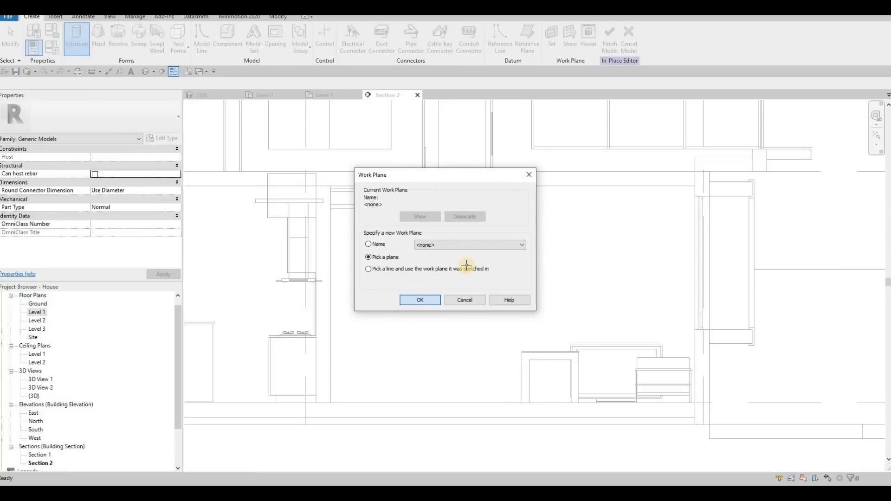
left_click(467, 266)
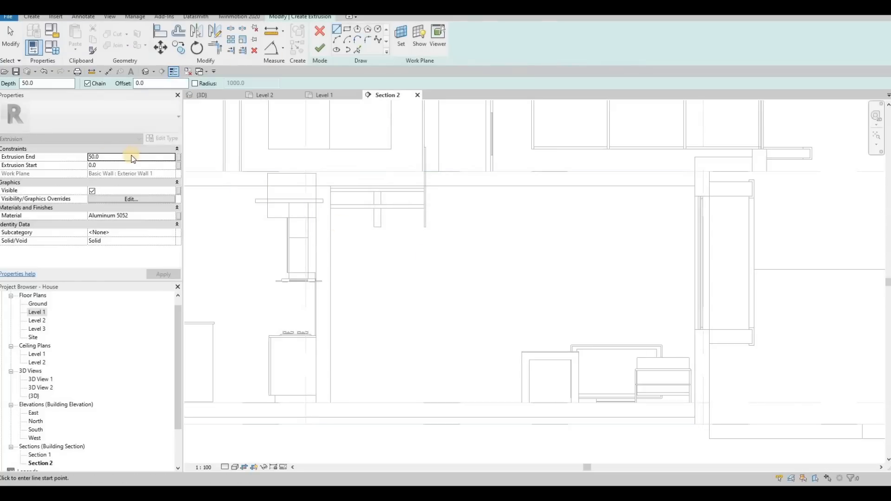
left_click(117, 160)
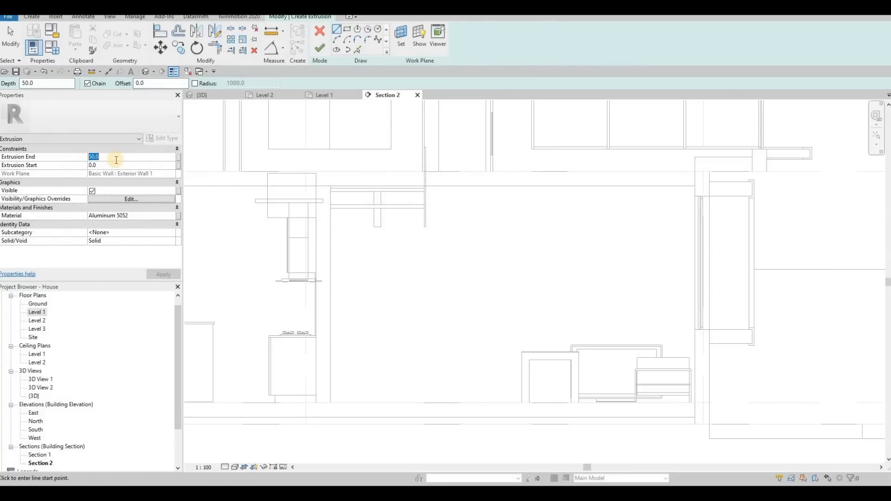
type("5")
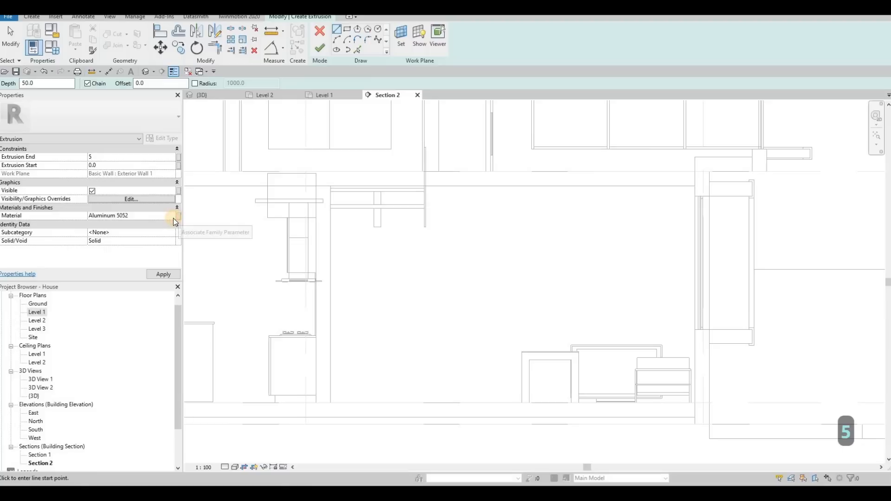
Add Glulam 28h from the AEC wood materials and assign it as the extrusion's material.
left_click(174, 217)
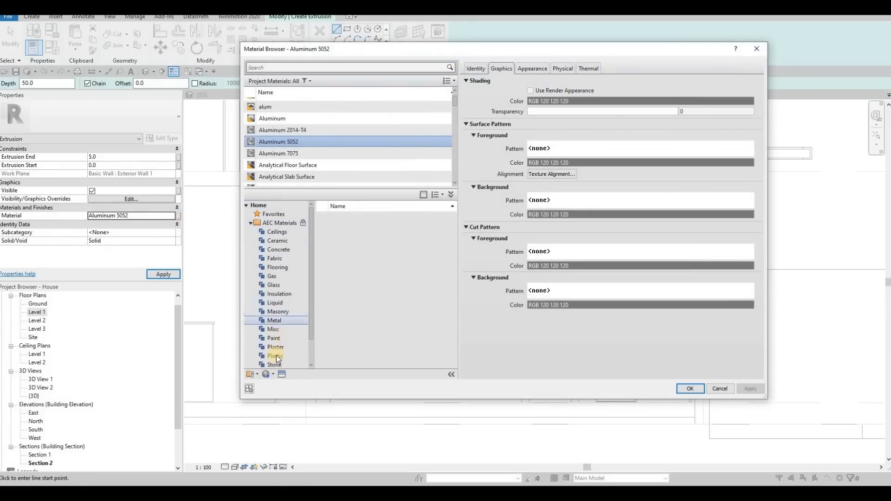
scroll(277, 356, "down", 1)
left_click(301, 355)
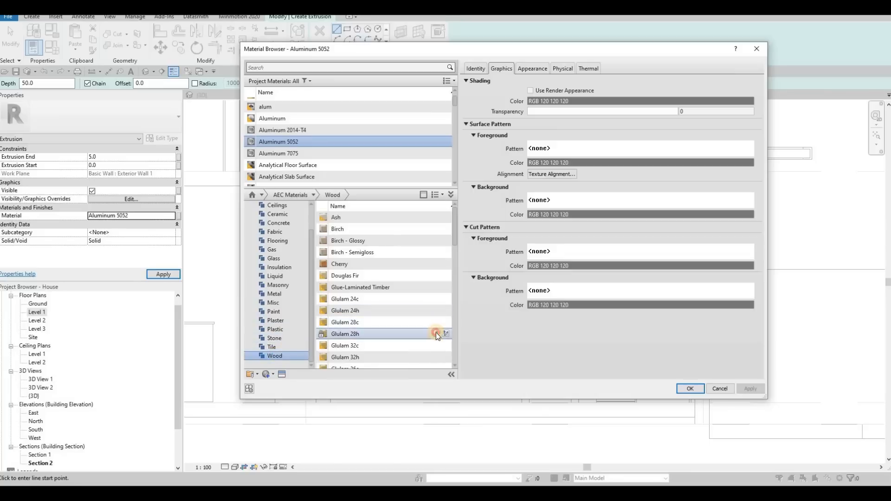
left_click(437, 334)
left_click(690, 389)
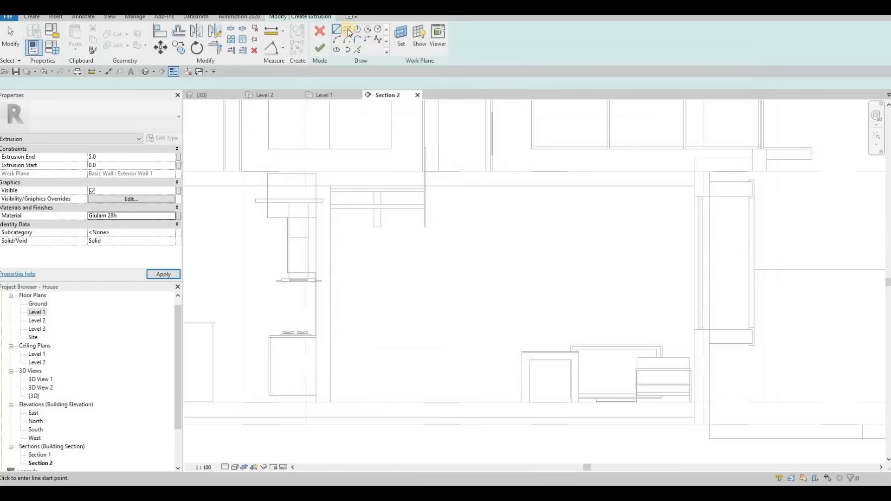
Sketch a rectangle about 5040 by 3000 mm covering the full living room wall between floor and ceiling, and finish the extrusion.
left_click(349, 31)
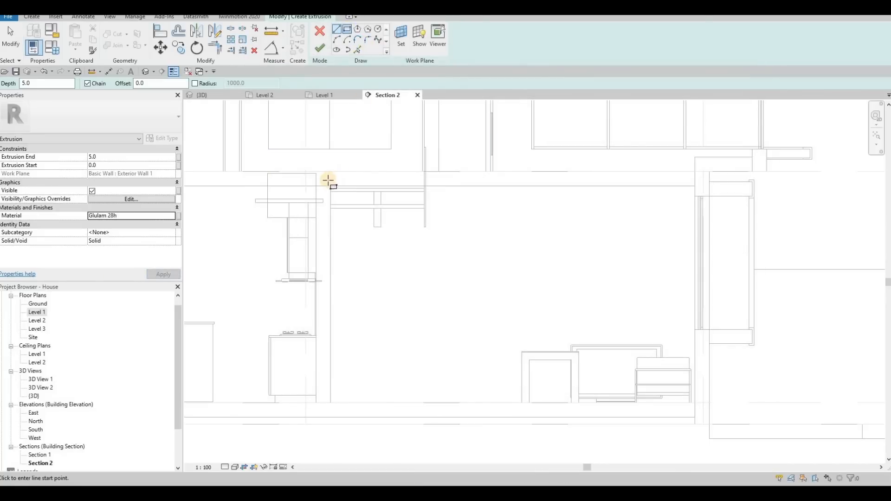
left_click(330, 186)
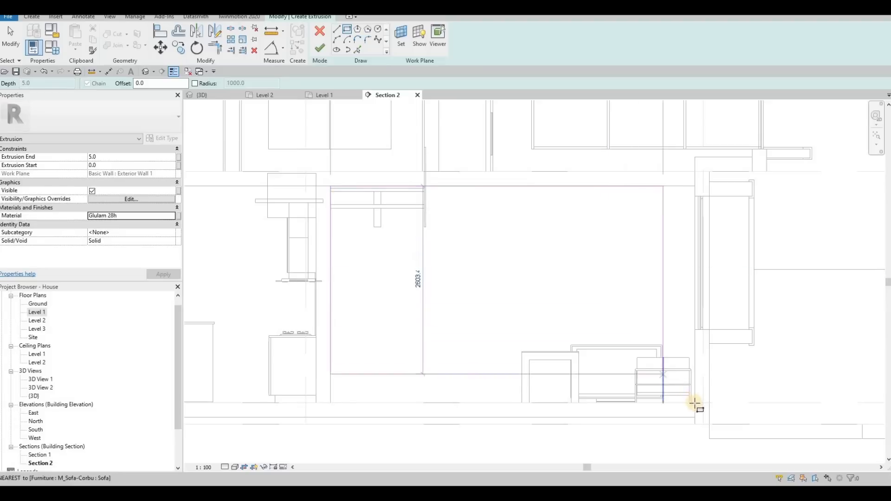
left_click(694, 403)
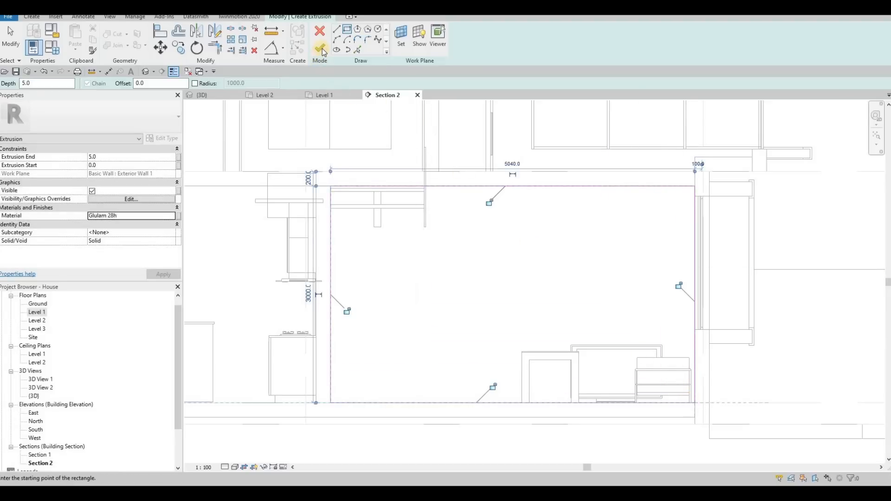
left_click(320, 48)
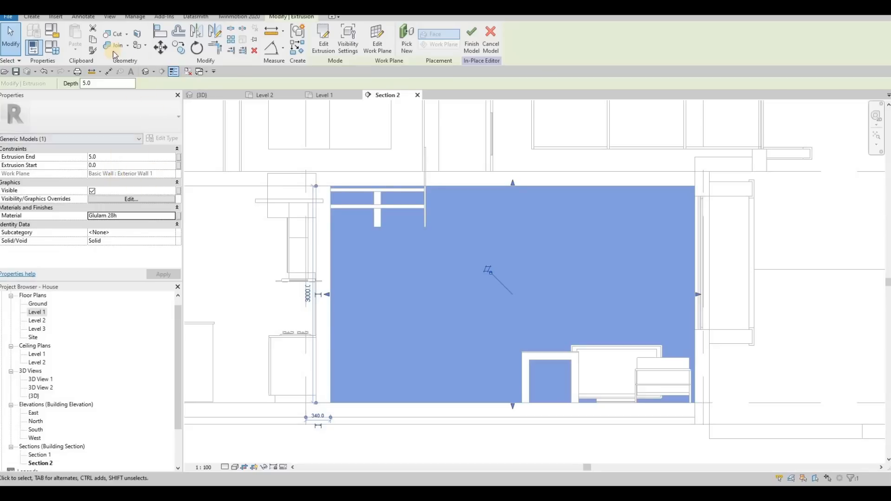
Start a second extrusion using the front face of the existing wood wall panel as its work plane, in rectangle sketch mode.
left_click(30, 17)
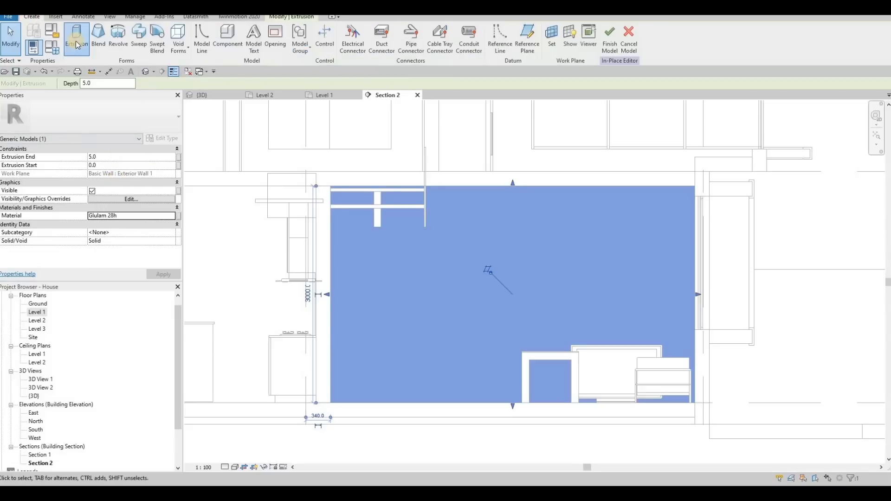
left_click(76, 38)
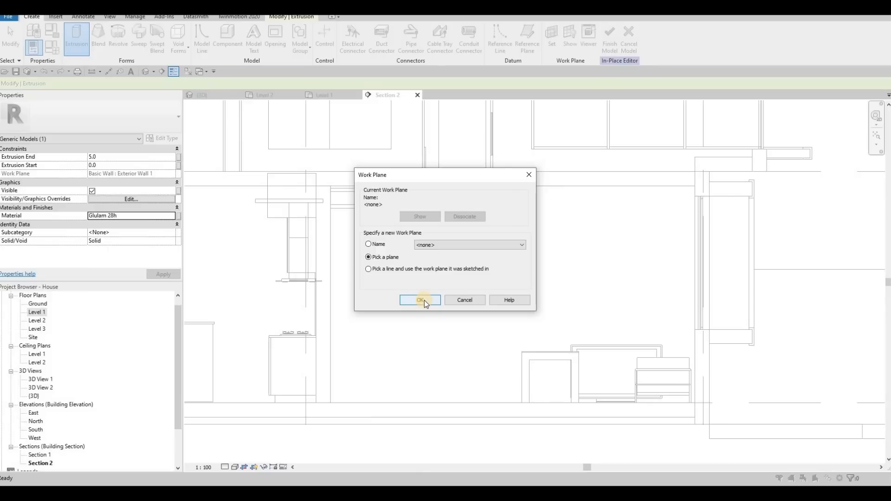
left_click(422, 301)
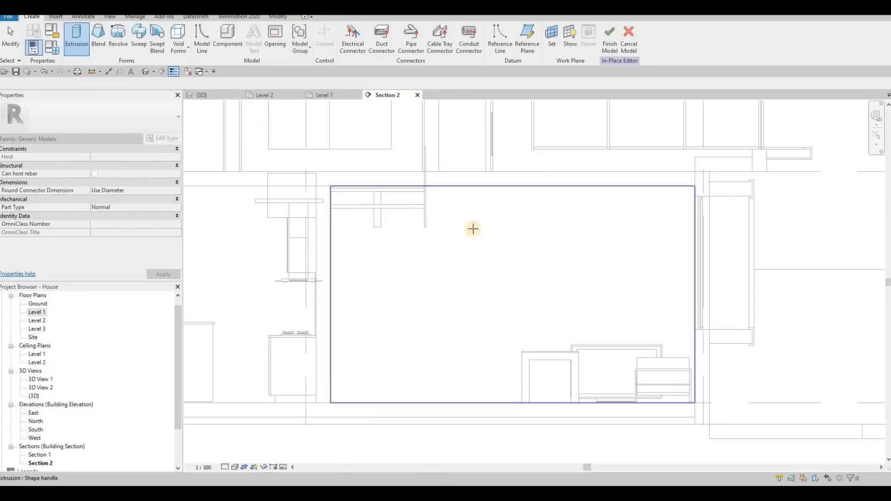
left_click(474, 230)
left_click(431, 222)
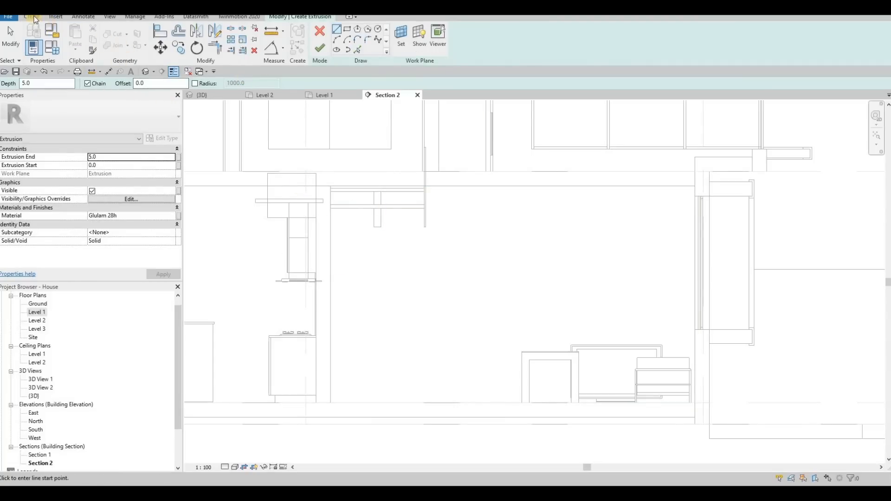
left_click(402, 36)
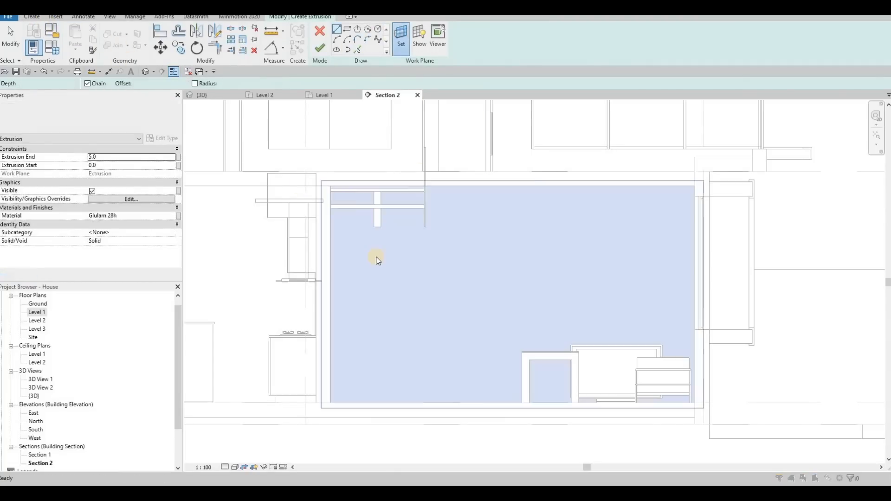
left_click(369, 257)
left_click(416, 302)
left_click(483, 273)
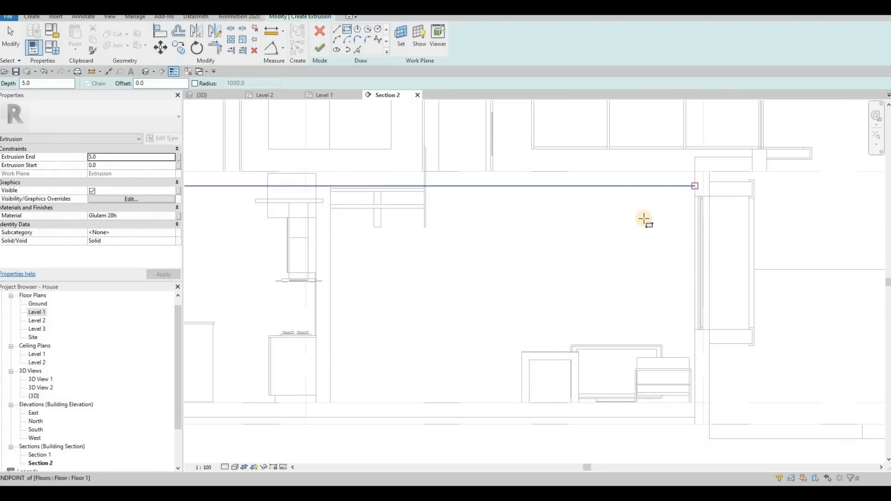
left_click(640, 226)
key("Escape")
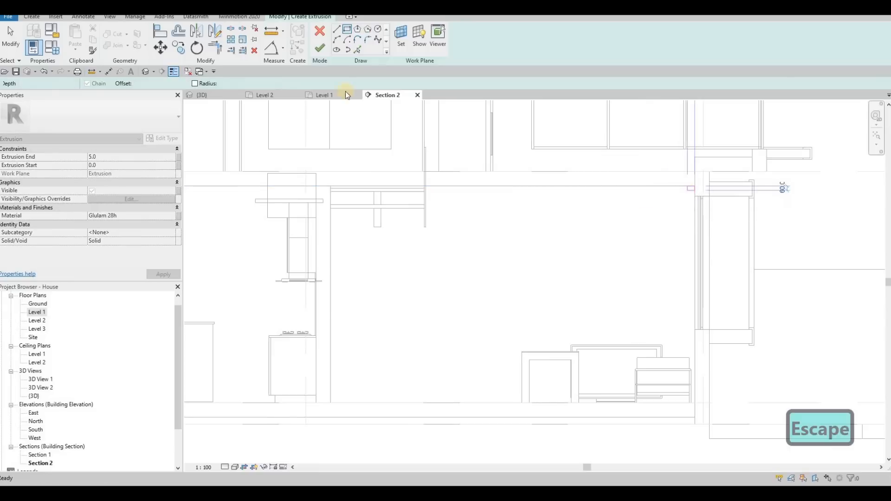
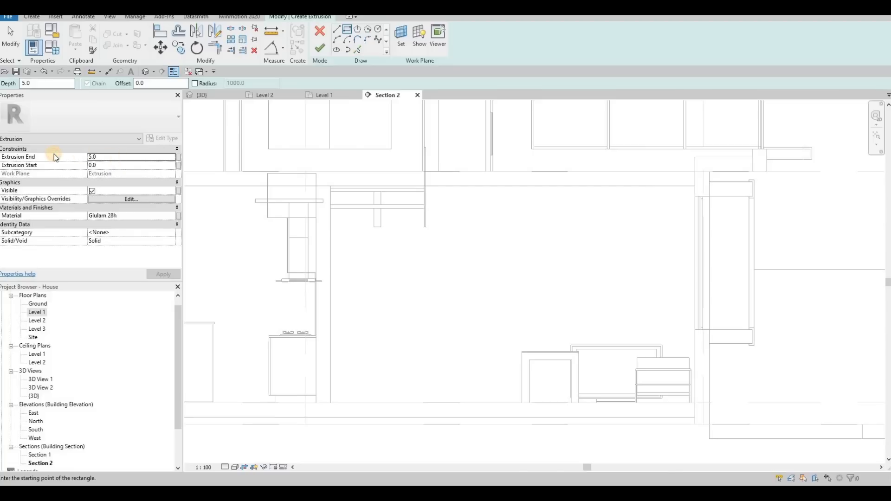
Set the extrusion end to 500 and sketch a floor-to-ceiling rectangle about 1353 by 3000 mm beside the kitchen-side wall.
type("5")
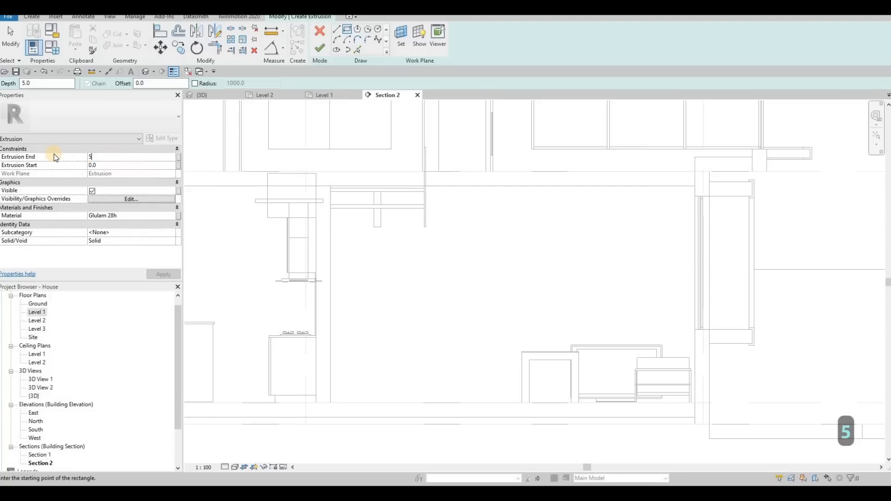
type("0")
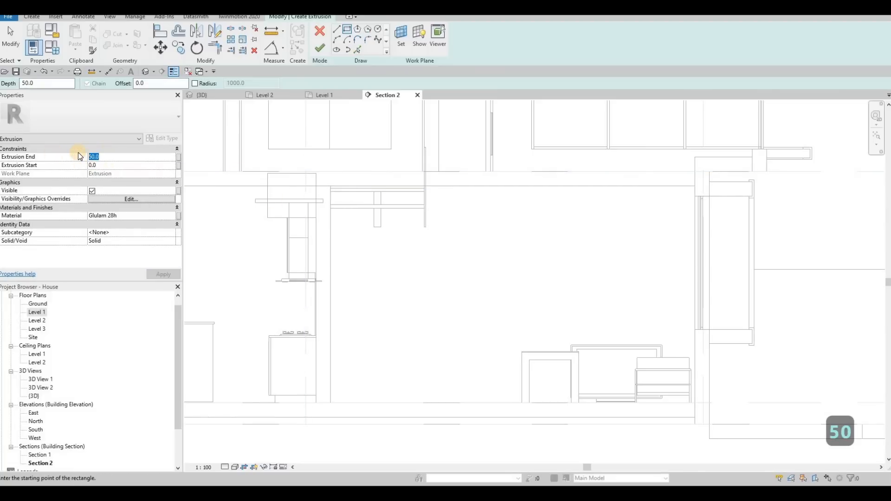
type("500")
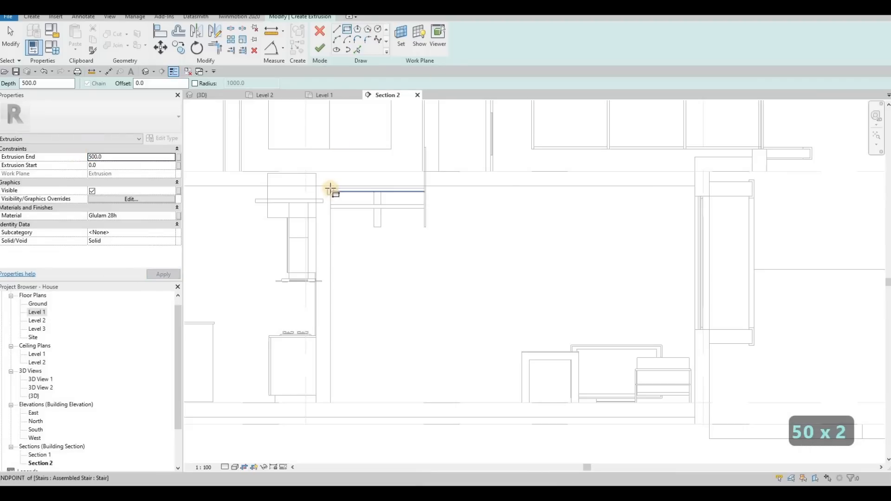
left_click(332, 187)
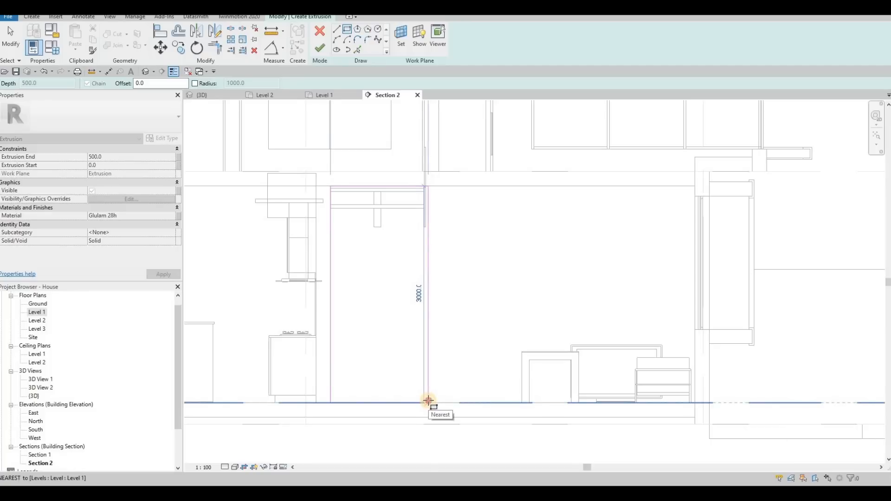
left_click(428, 400)
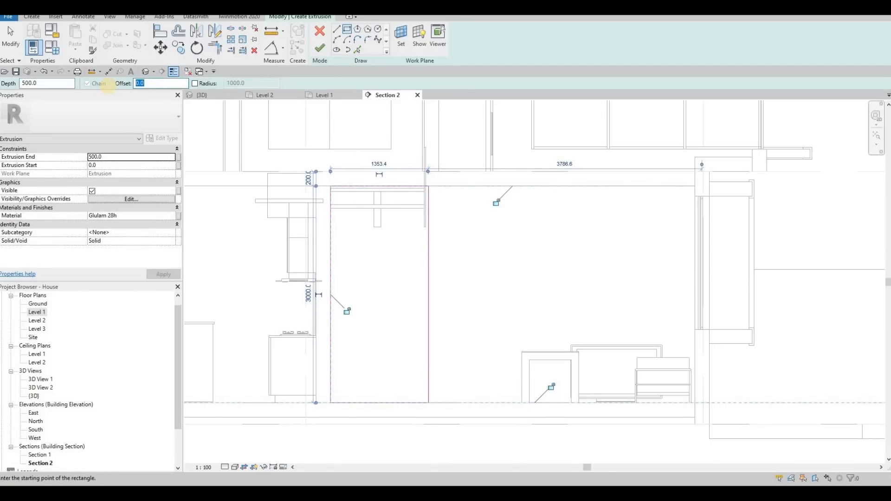
Sketch an inner rectangle with a 50 mm offset inside the tall rectangle to form a frame.
type("50")
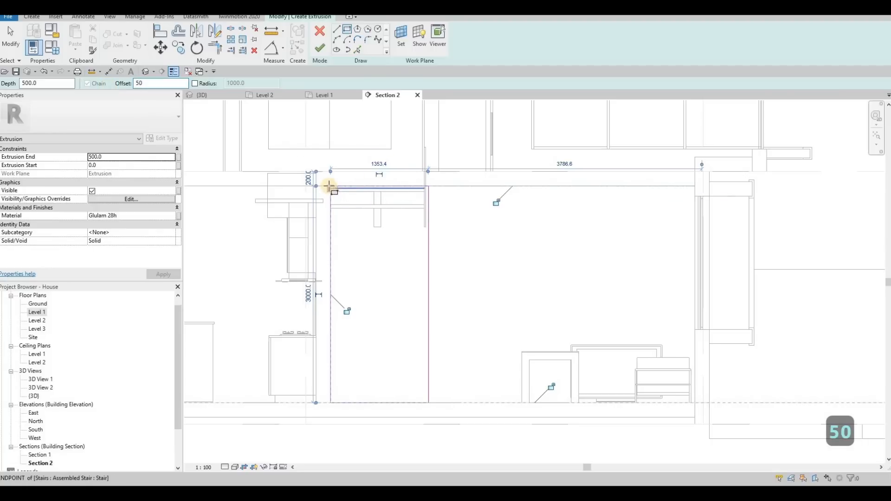
left_click(354, 204)
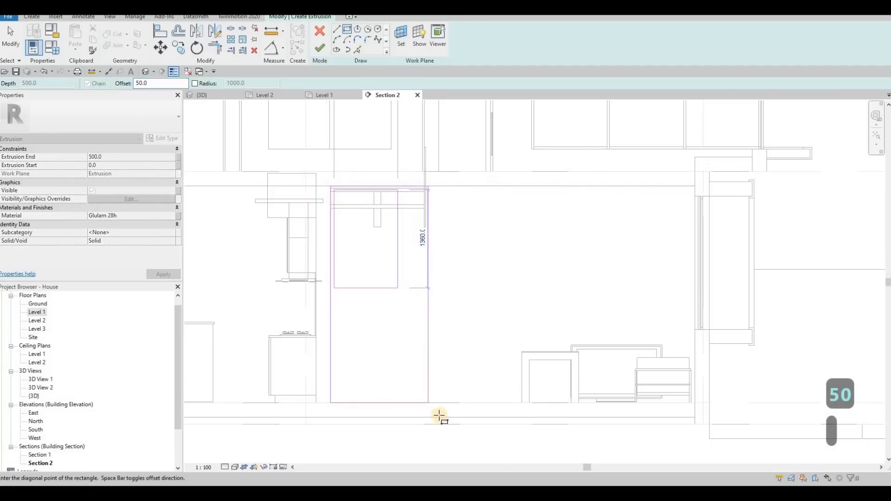
left_click(413, 391)
scroll(420, 397, "up", 2)
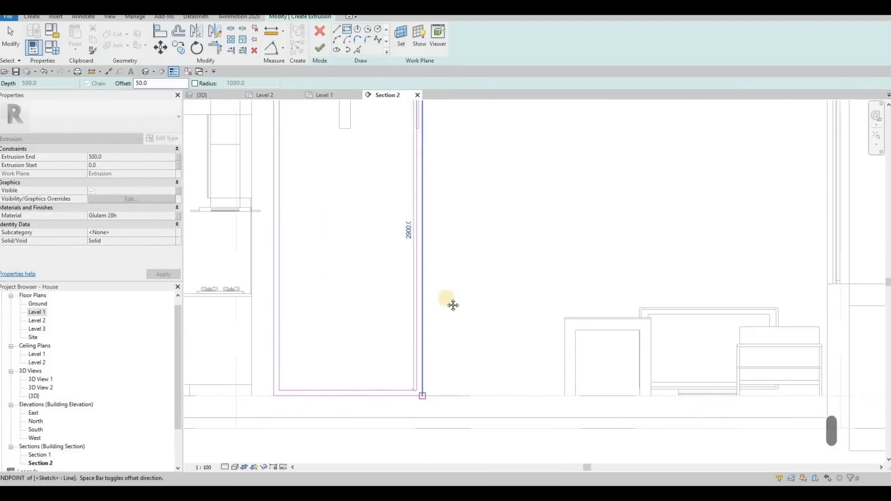
scroll(446, 304, "down", 2)
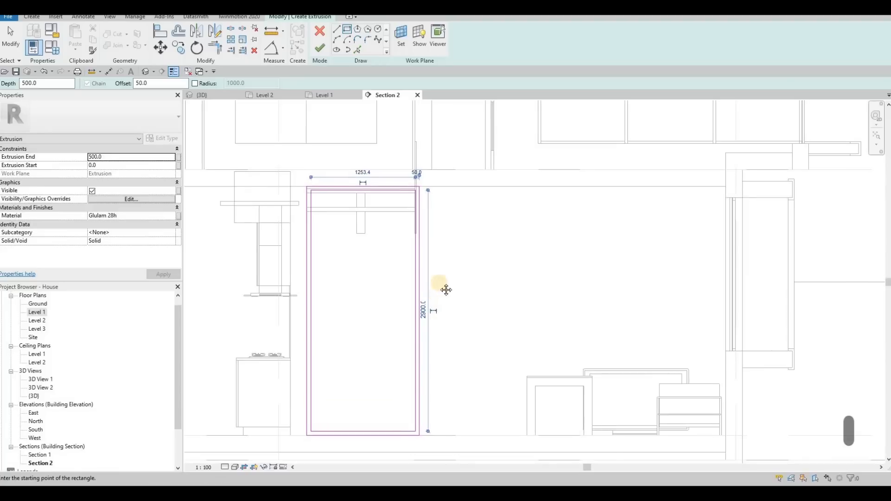
scroll(463, 274, "up", 2)
key("Escape")
scroll(463, 274, "down", 3)
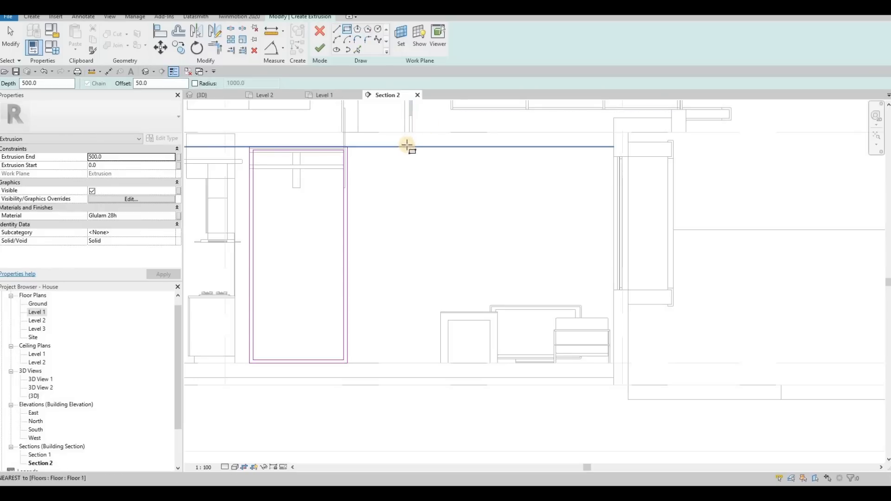
Reset the rectangle offset to 0 and sketch a narrow vertical strip about 100 by 3000 mm beneath the upper interior wall.
left_click(414, 149)
key("Escape")
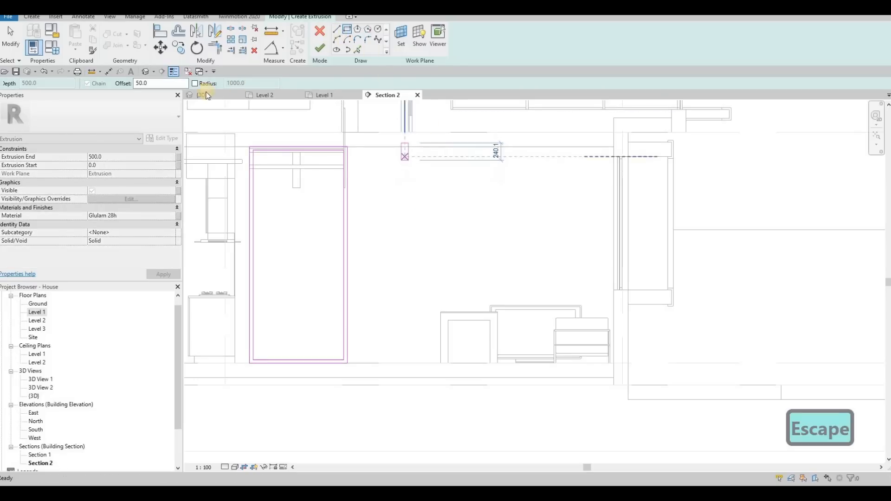
left_click_drag(152, 83, 117, 85)
type("0")
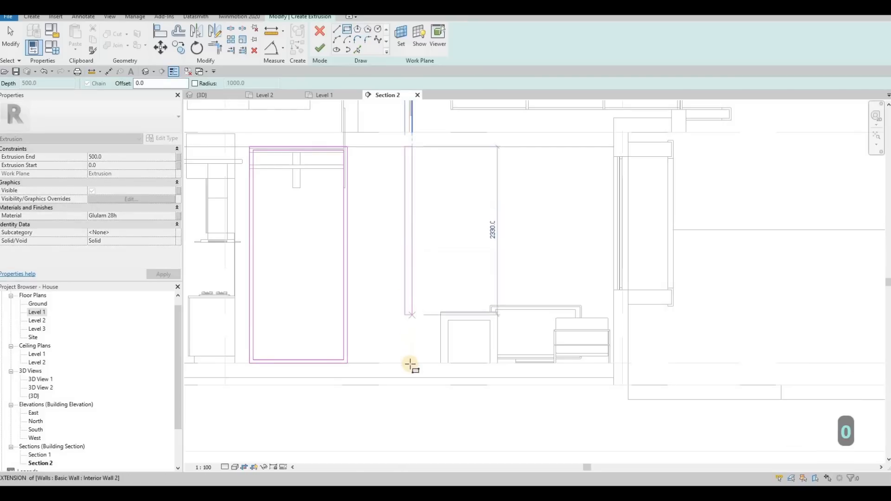
left_click(409, 363)
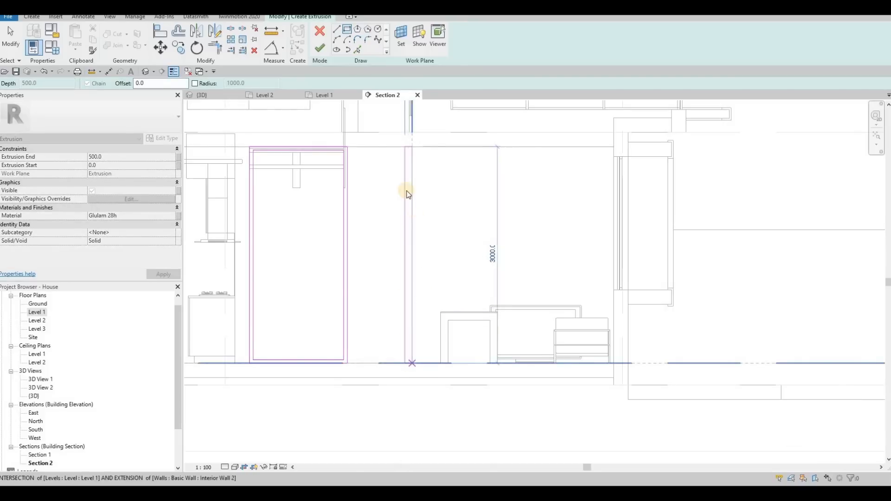
key("Escape")
key("Escape")
Set the vertical strip's width to 50 mm.
left_click(412, 149)
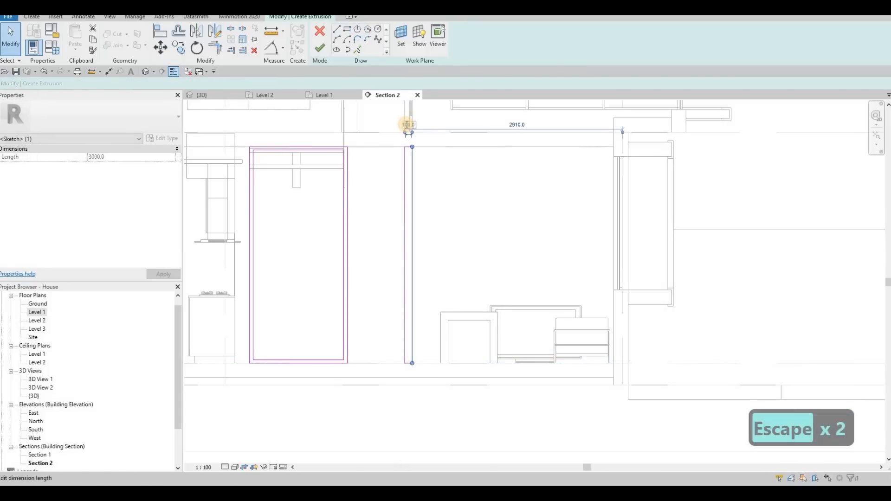
left_click(406, 124)
type("50")
key("Return")
key("Escape")
key("Escape")
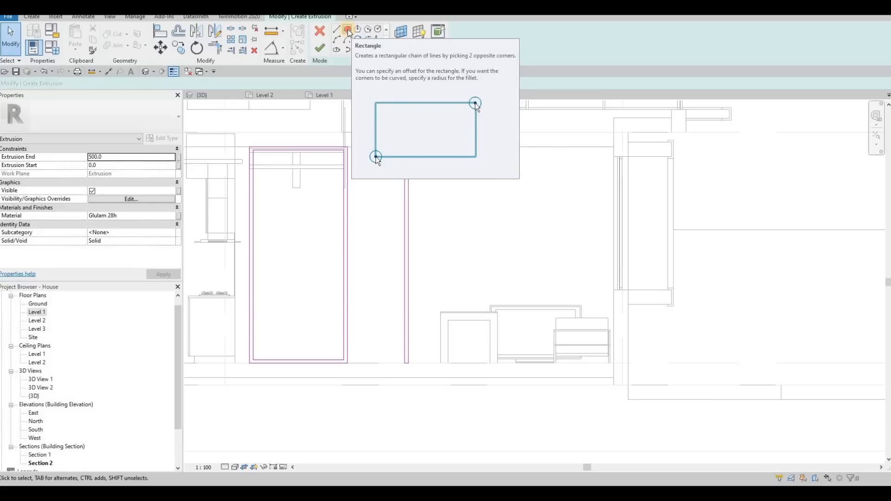
Sketch a horizontal rectangle about 2840 by 129 mm from the vertical strip to the far wall, above the furniture.
left_click(347, 29)
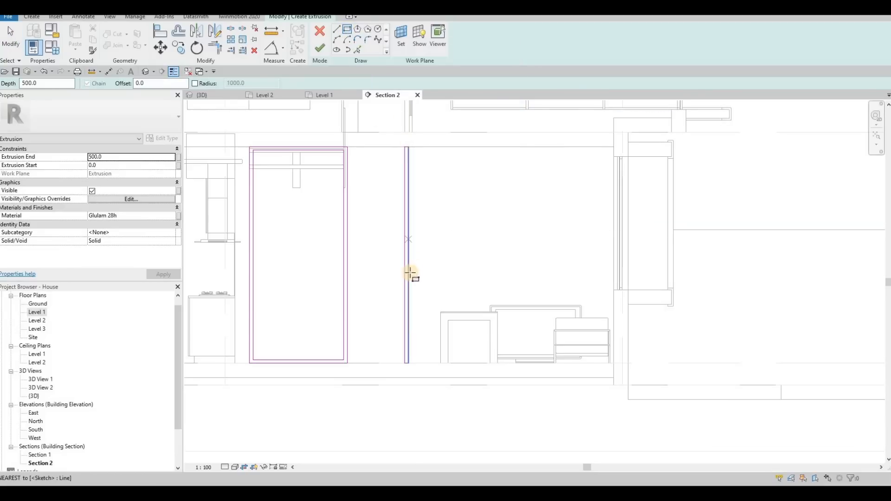
left_click(409, 276)
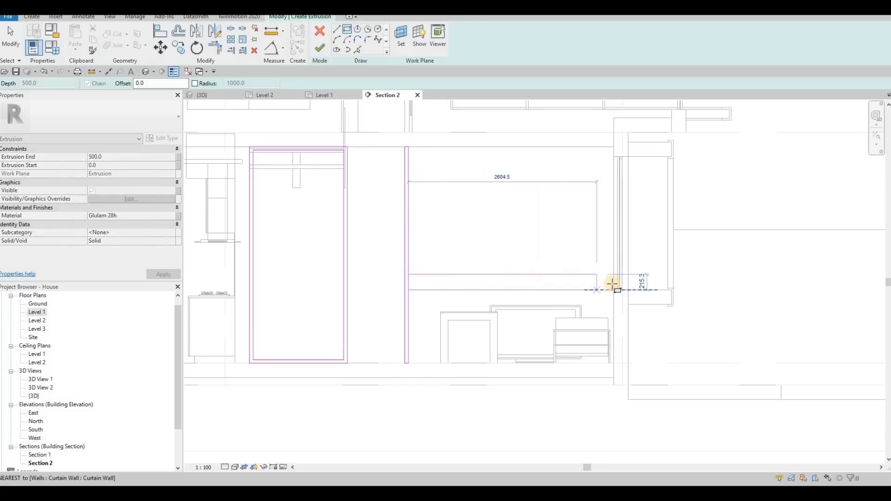
left_click(588, 285)
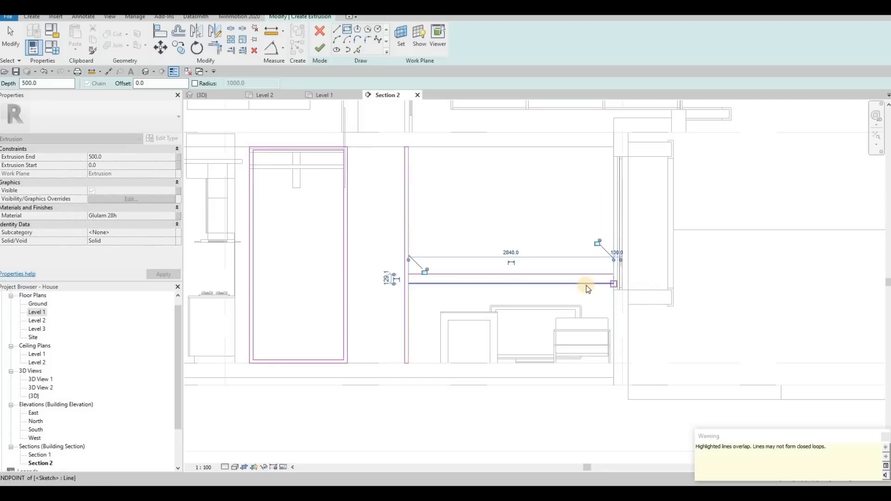
key("Escape")
key("Escape")
Set the horizontal rectangle's height to 150 mm.
left_click(624, 285)
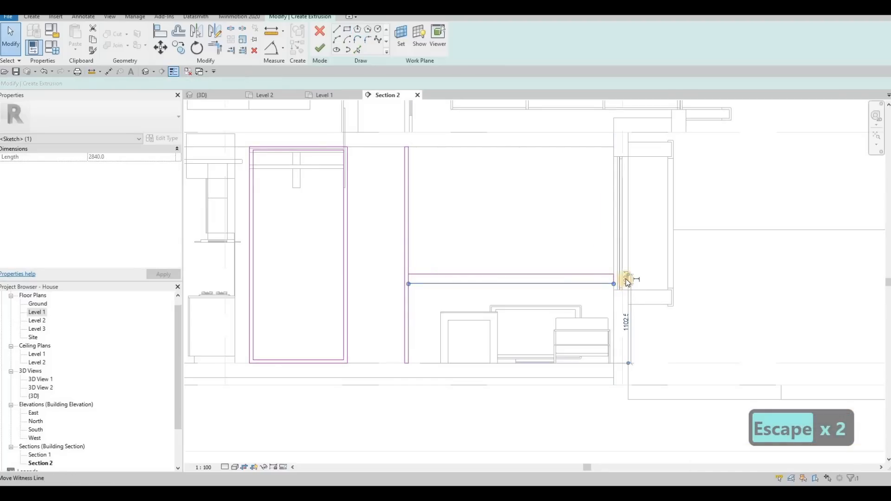
scroll(626, 279, "up", 3)
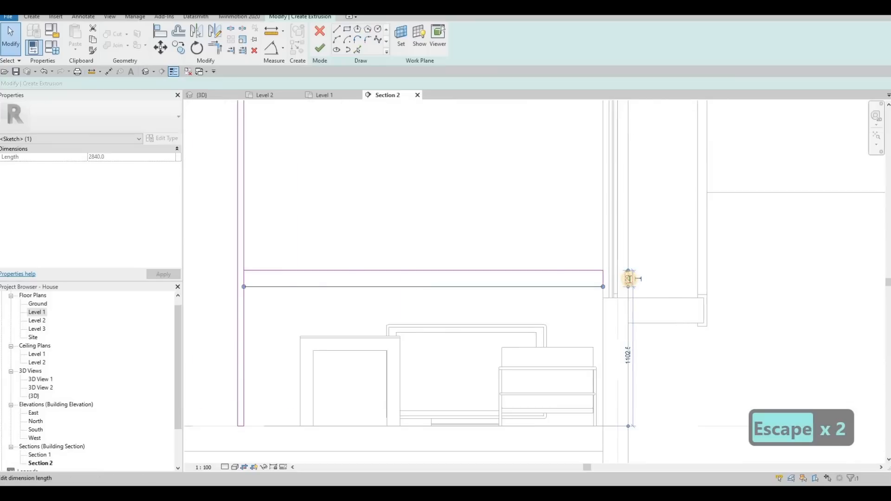
left_click(629, 280)
type("150")
key("Return")
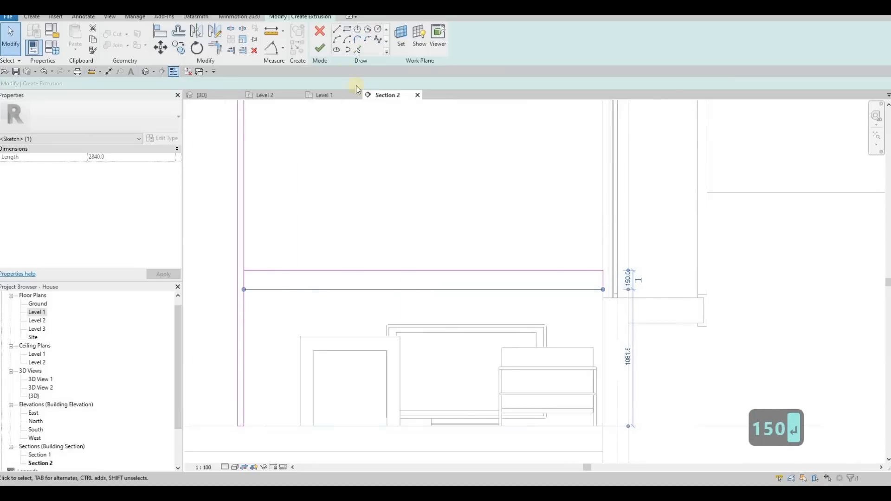
key("Escape")
Move the whole horizontal rectangle down so it sits just above the television and furniture.
middle_click_drag(458, 242, 582, 236)
scroll(582, 235, "down", 1)
middle_click_drag(459, 259, 499, 268)
key("Escape")
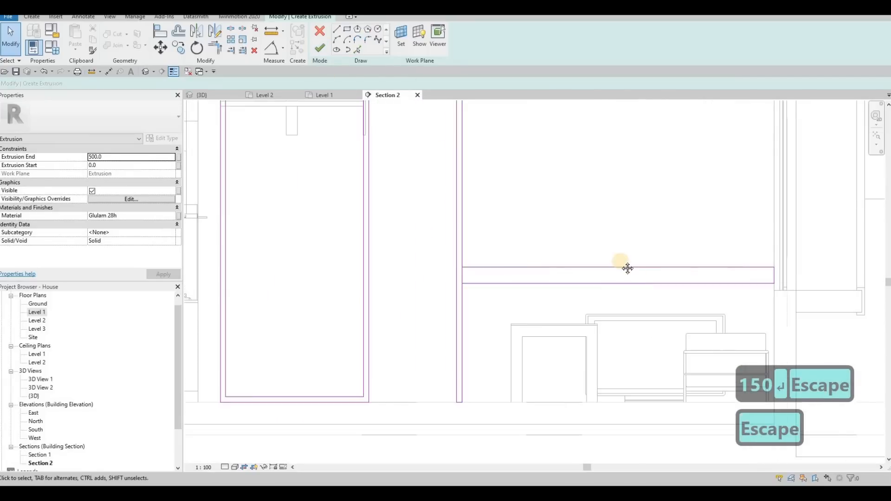
middle_click_drag(660, 278, 636, 242)
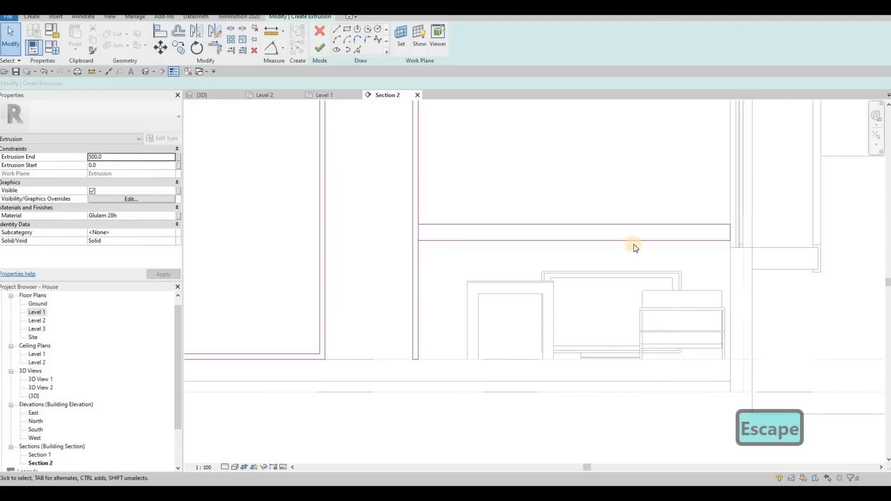
key("Escape")
key("Tab")
left_click_drag(632, 244, 632, 271)
key("Escape")
key("Escape")
key("Escape")
Delete the horizontal rectangle's short edge that overlaps the vertical strip.
scroll(435, 260, "up", 2)
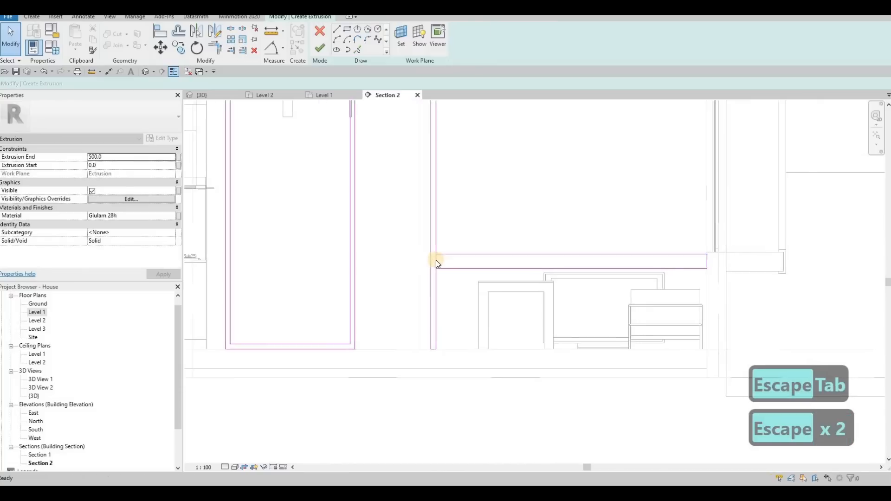
left_click(444, 262)
key("Delete")
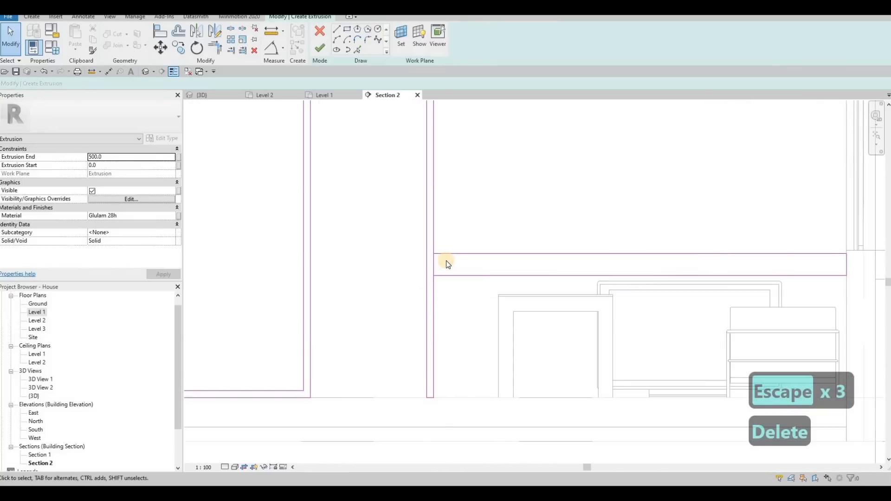
Split the vertical strip's edge at the horizontal bar, trim it to open the junction between them, and finish the 500 mm extrusion.
key("l")
key("Escape")
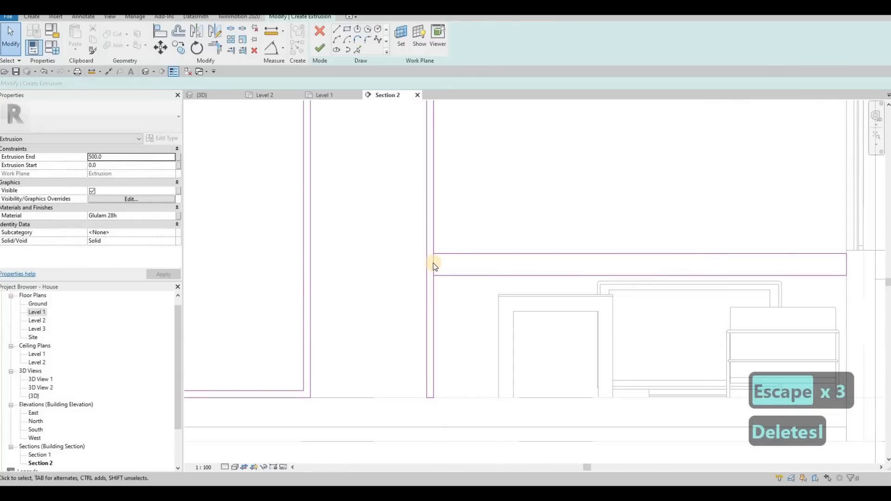
key("s")
key("l")
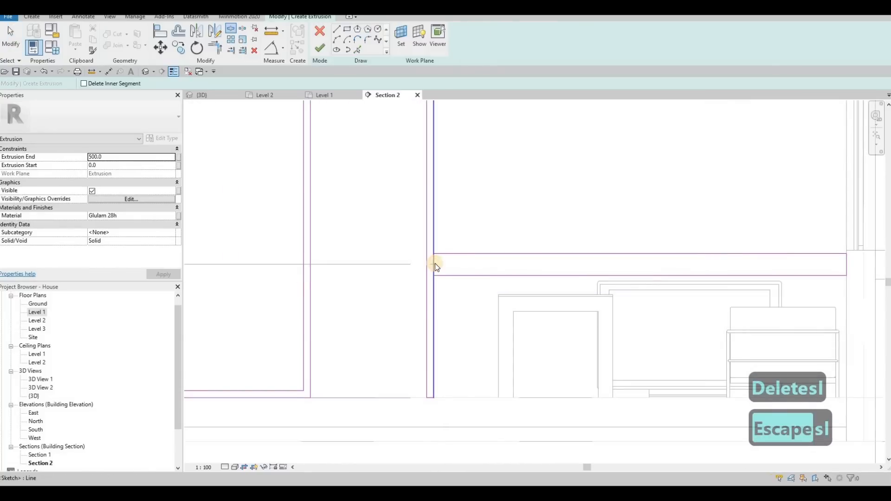
key("Escape")
key("Escape")
key("t")
key("r")
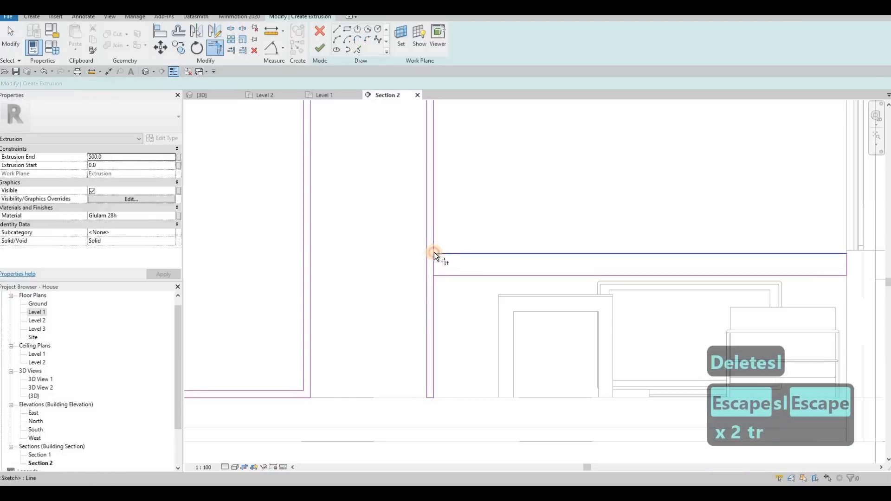
left_click(434, 280)
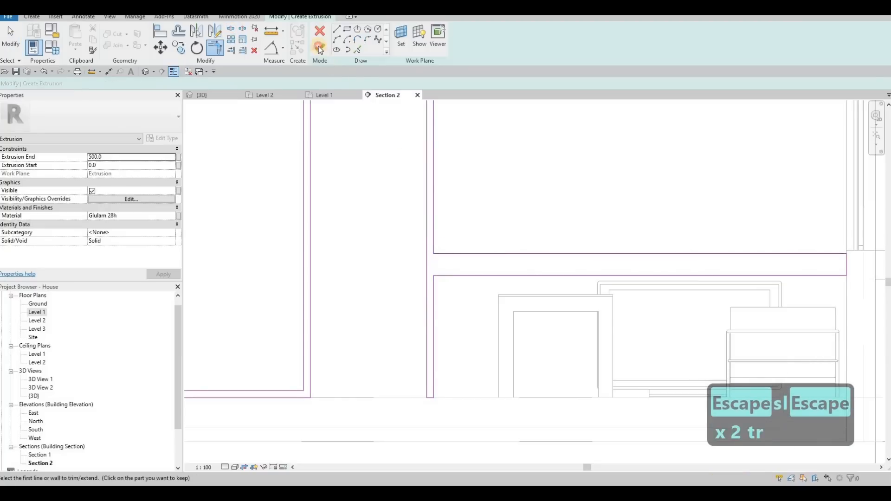
scroll(460, 223, "down", 3)
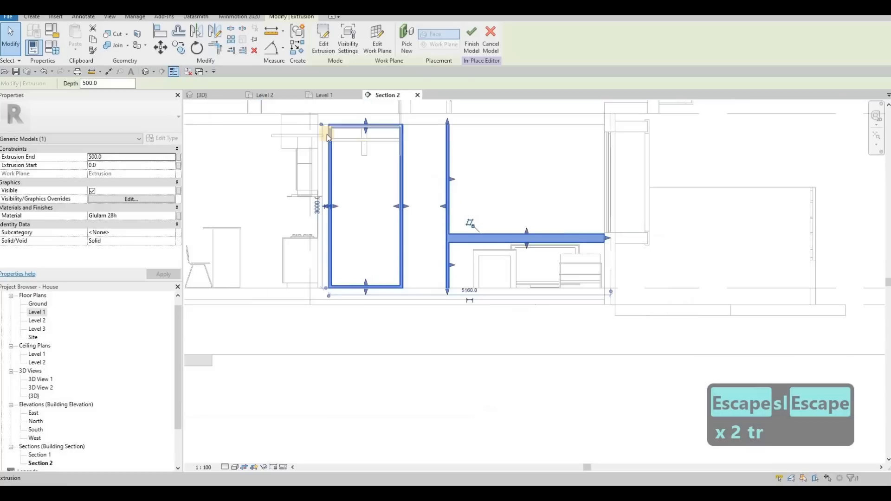
Inspect the extruded frame through the house windows in the 3D view.
left_click(222, 97)
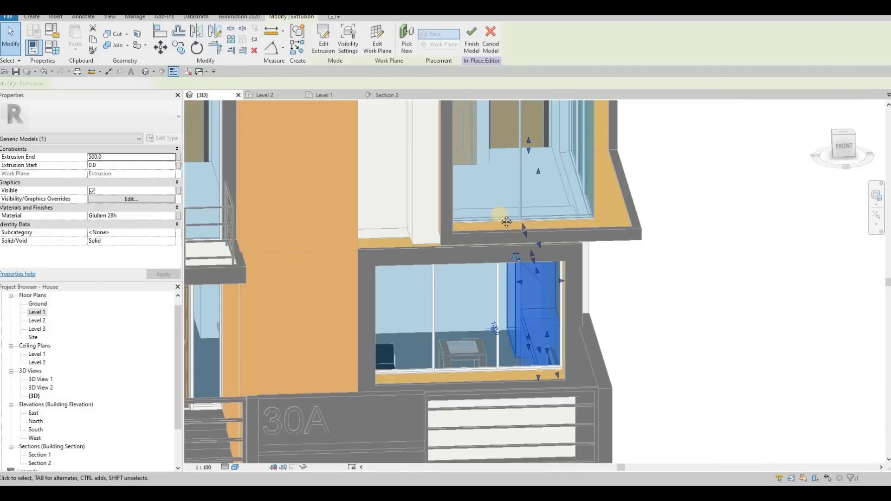
middle_click_drag(522, 213, 360, 121, "shift")
key("Escape")
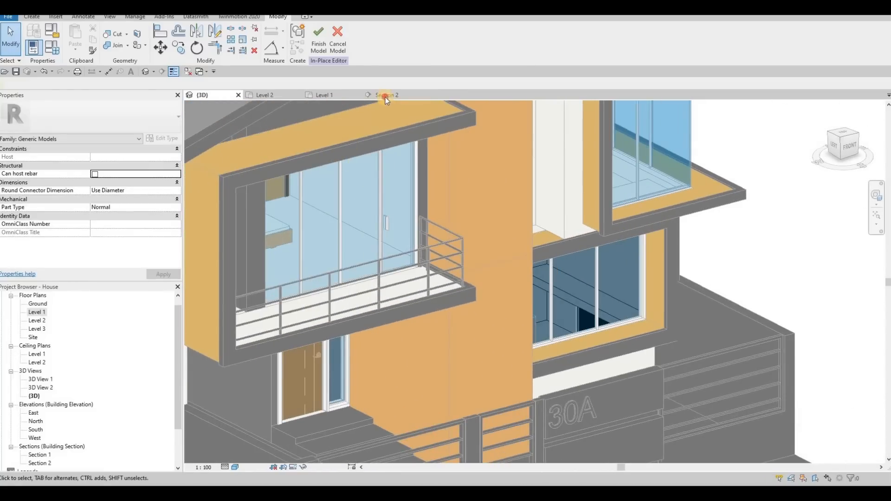
Start a new extrusion in Section 2 on the picked wall plane behind the frame, with its extrusion end at 475 mm.
key("ctrl+Tab")
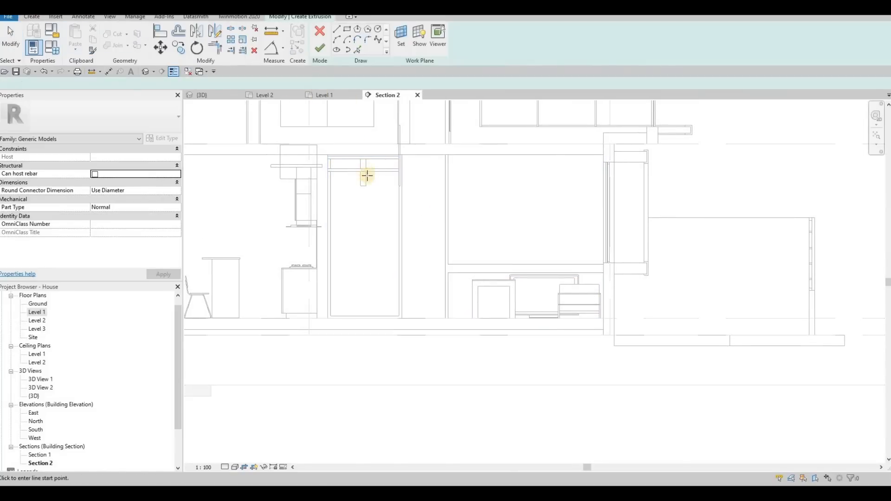
left_click(400, 37)
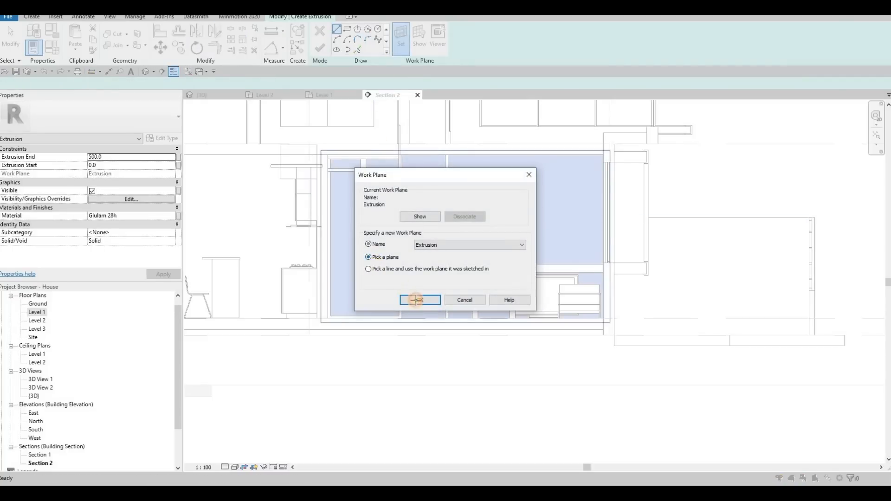
left_click(416, 301)
left_click(359, 255)
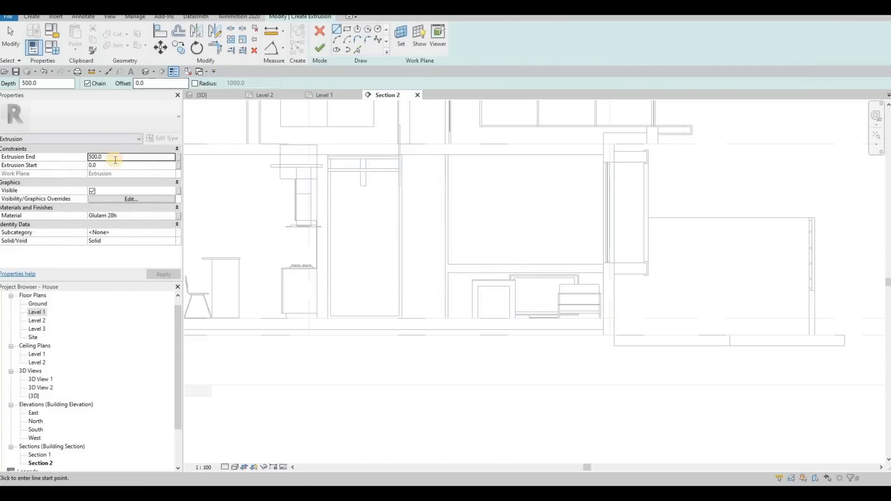
left_click(61, 157)
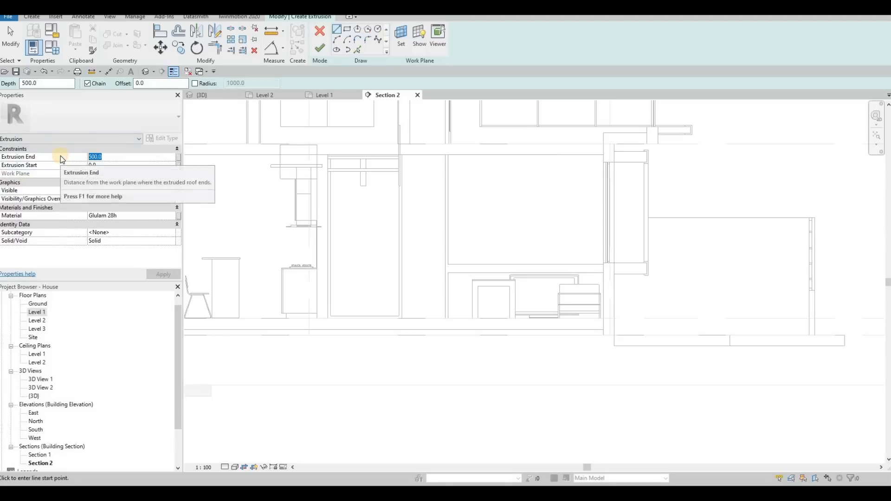
type("475")
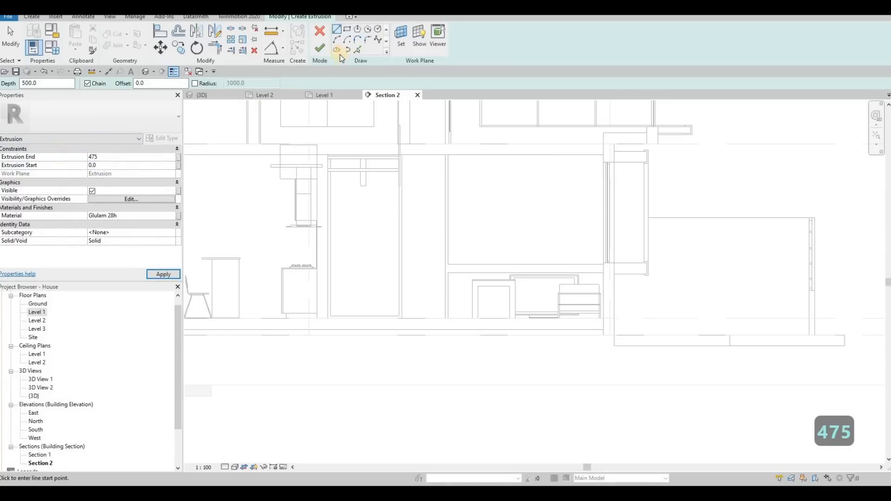
Sketch a thin horizontal shelf rectangle about 1253 by 44 mm across the inside of the closed rectangular frame.
left_click(348, 29)
scroll(325, 186, "up", 3)
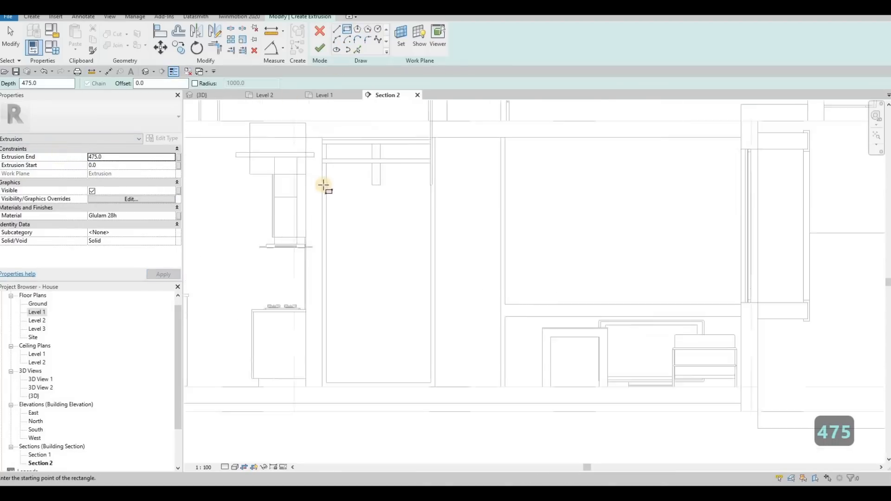
left_click(325, 187)
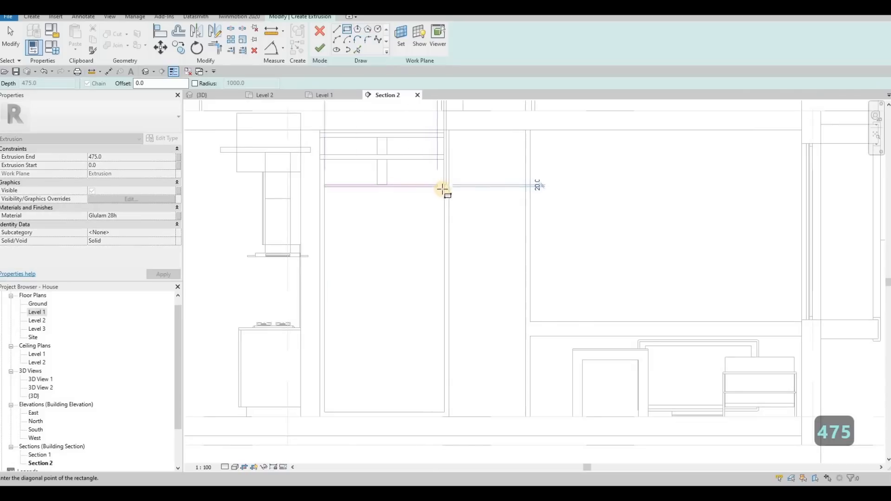
left_click(435, 189)
key("Escape")
key("Escape")
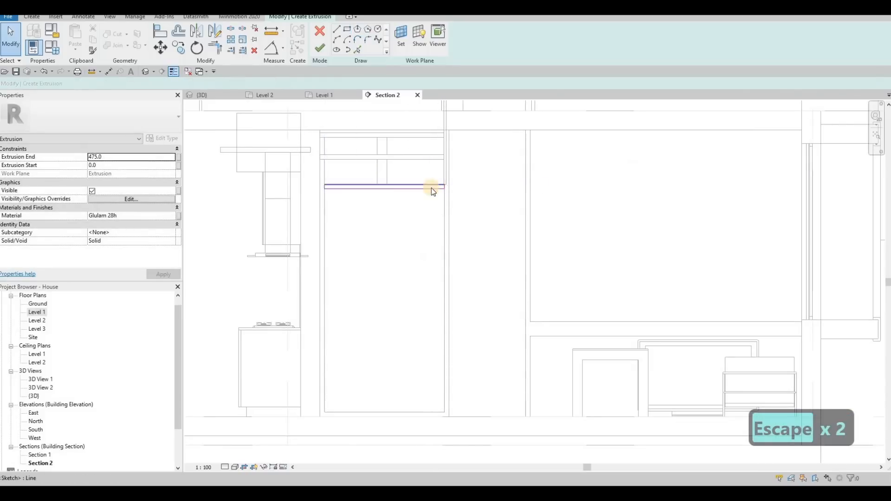
Set the shelf rectangle's thickness to 25 mm.
left_click(431, 187)
left_click(301, 185)
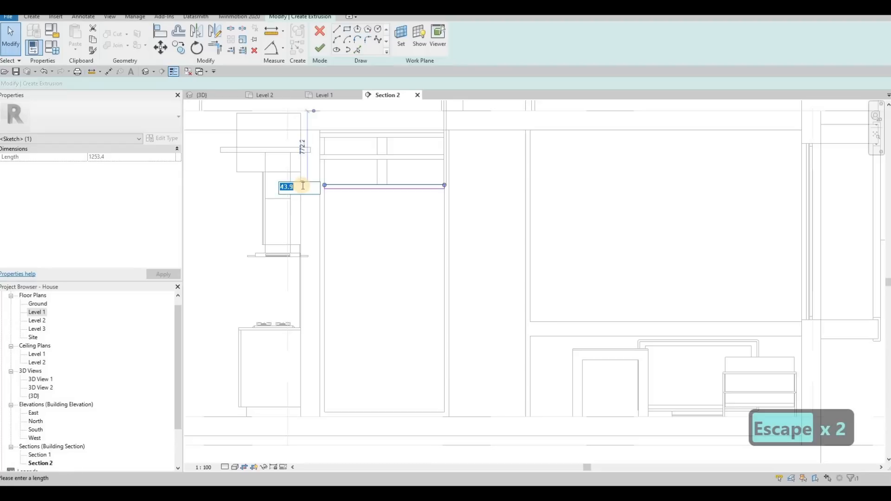
type("25")
key("Return")
key("Escape")
key("Escape")
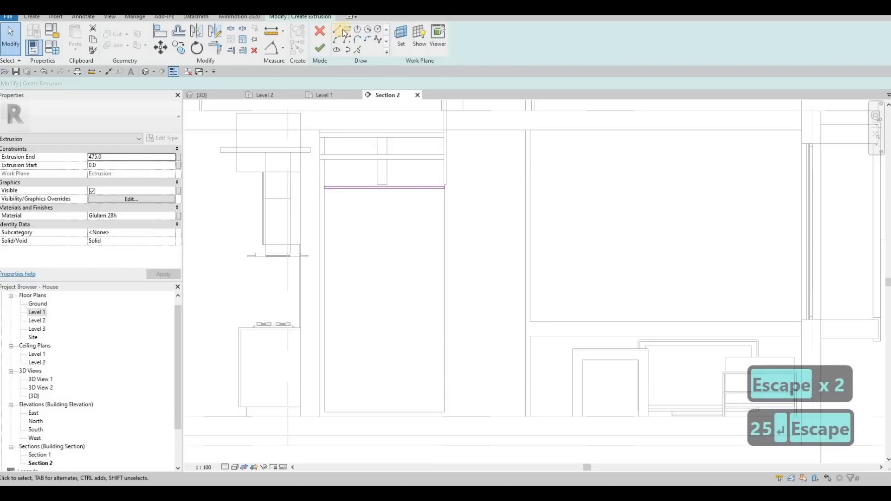
Sketch a second shelf rectangle about 797 mm long between the closed frame and the vertical strip, aligned with the first shelf.
scroll(466, 174, "up", 2)
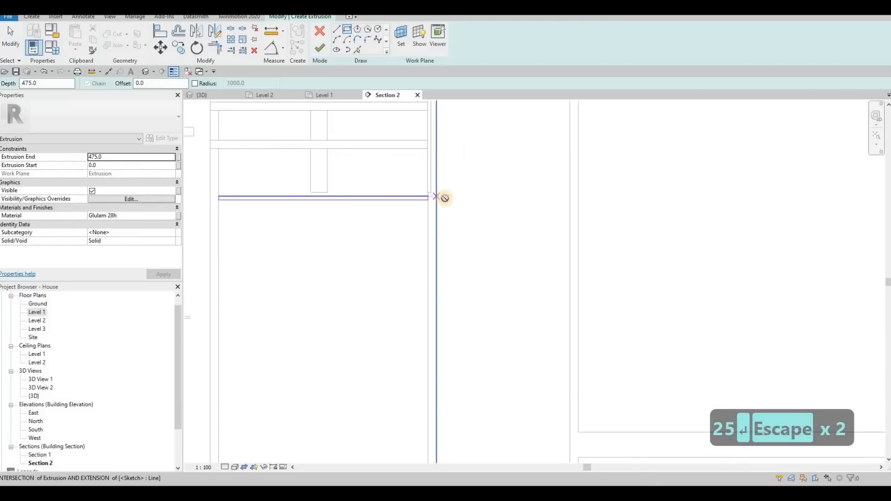
left_click(436, 196)
left_click(570, 201)
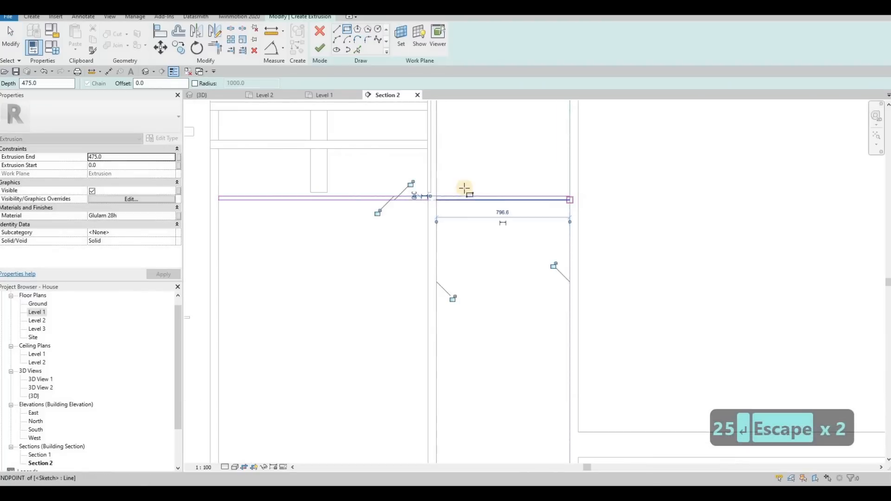
scroll(398, 209, "down", 3)
key("Escape")
key("Escape")
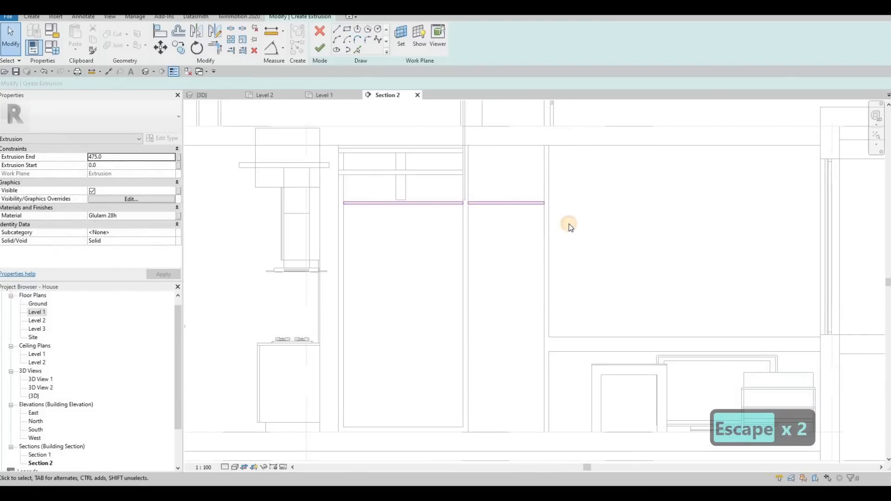
Move both shelf rectangles up together to just below the ceiling area of the frame.
left_click_drag(319, 184, 569, 226)
key("Up")
key("Up")
key("Up")
key("Up")
key("Up")
key("Up")
key("Up")
key("Up")
key("Up")
key("Up")
key("Up")
key("Up")
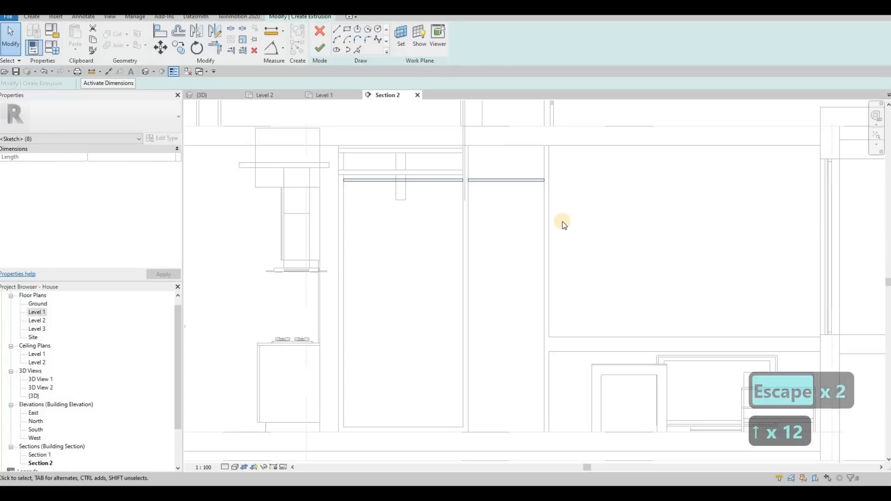
Copy both shelves straight down six times at about 376 mm spacing and finish the shelf extrusion.
key("c")
key("o")
left_click(542, 183)
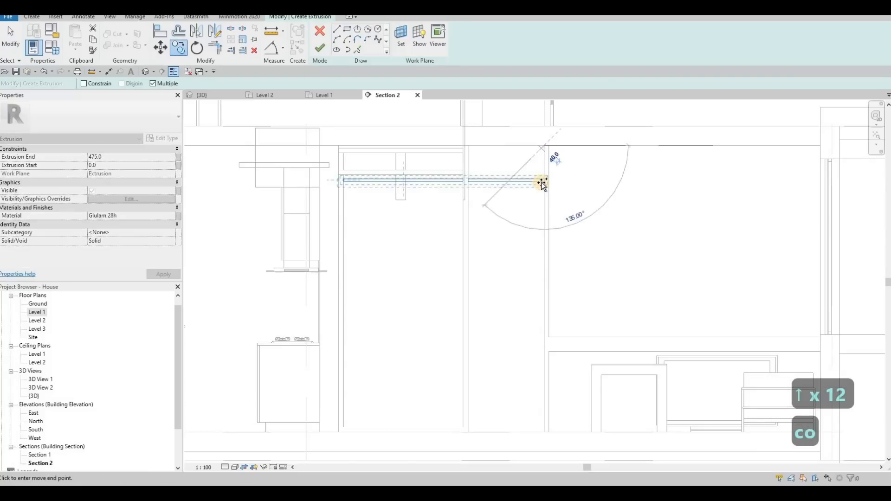
left_click(543, 218)
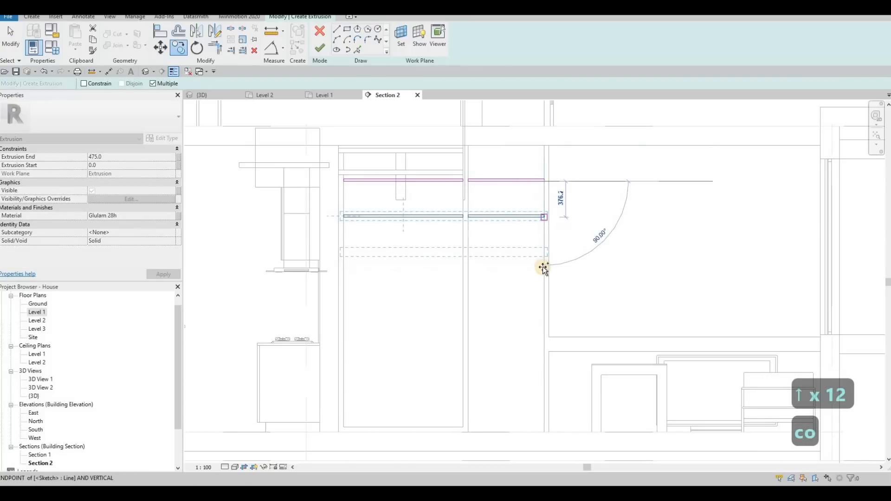
left_click(540, 291)
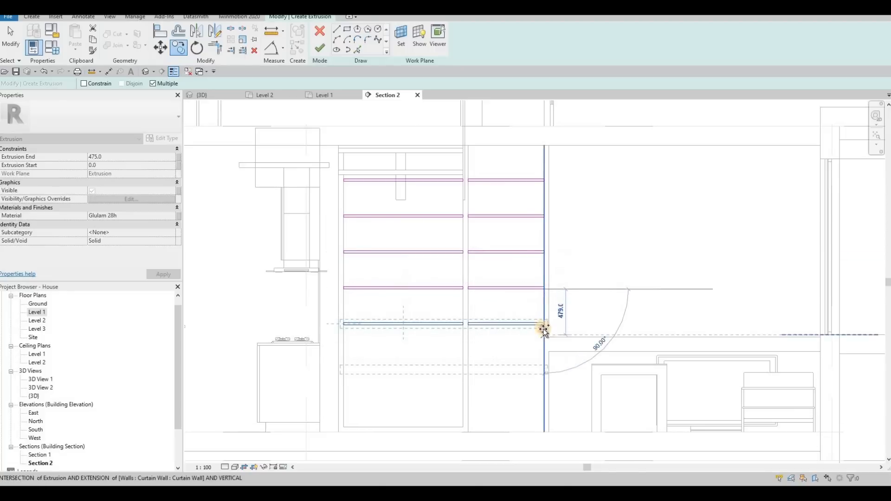
left_click(542, 324)
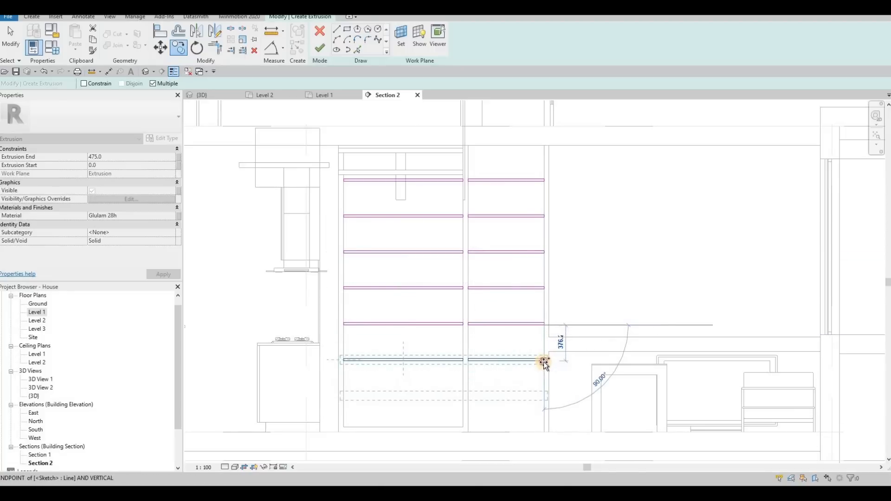
key("Escape")
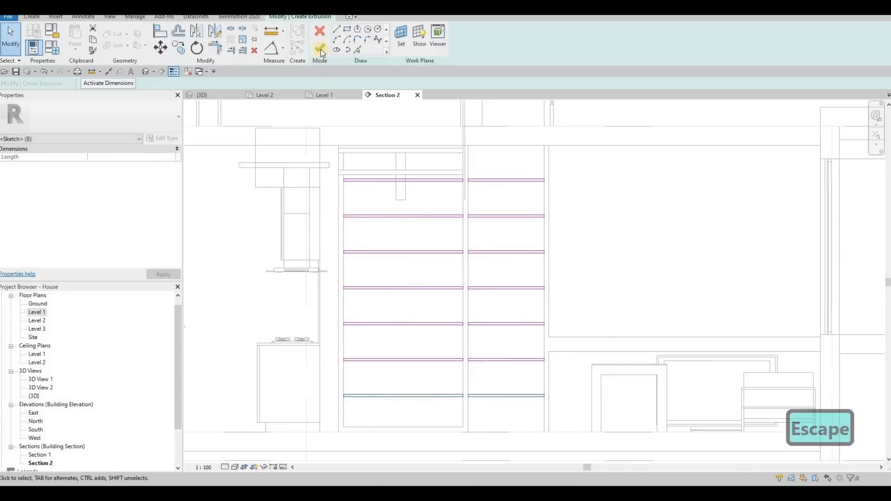
left_click(321, 50)
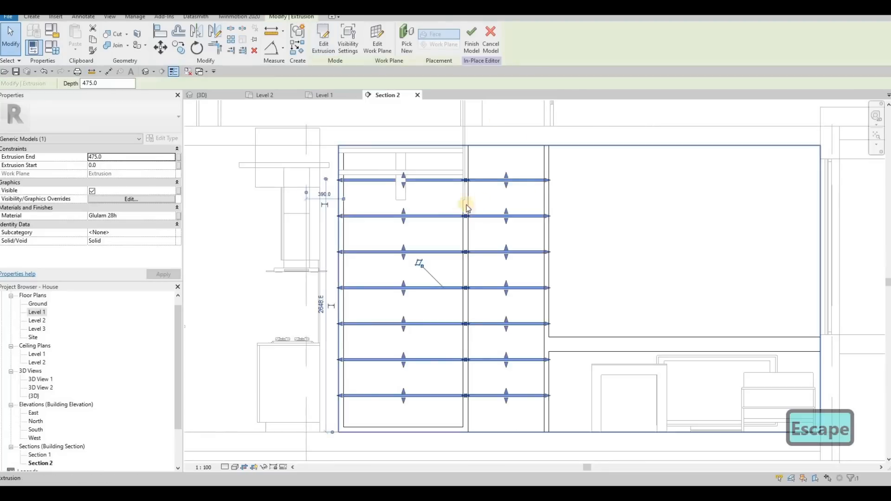
key("Escape")
Start another extrusion and pick the wall face behind the shelves as its work plane.
left_click(32, 17)
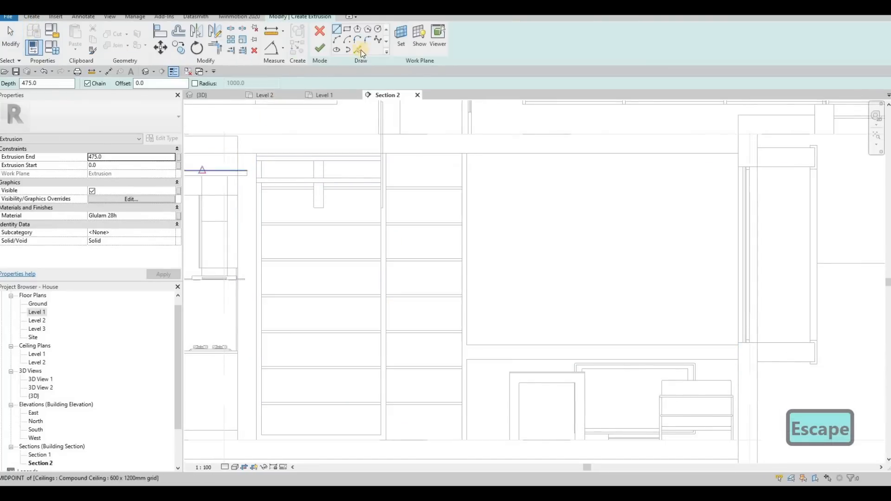
left_click(361, 49)
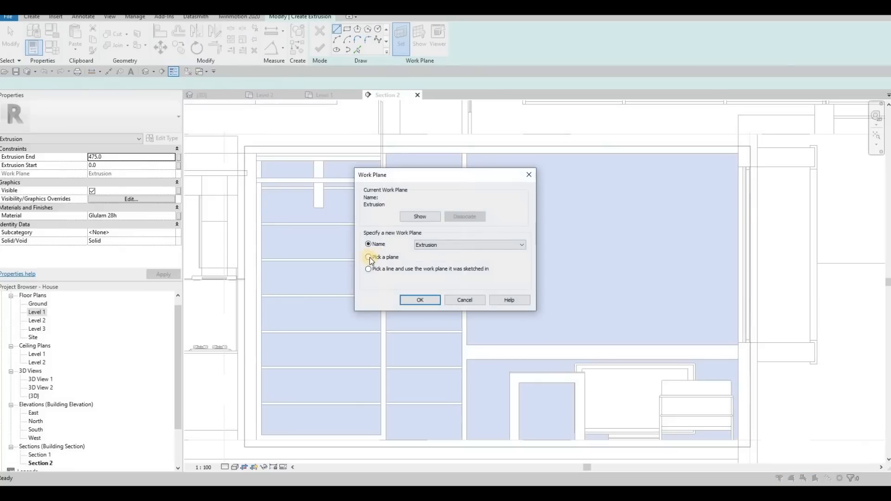
key("Return")
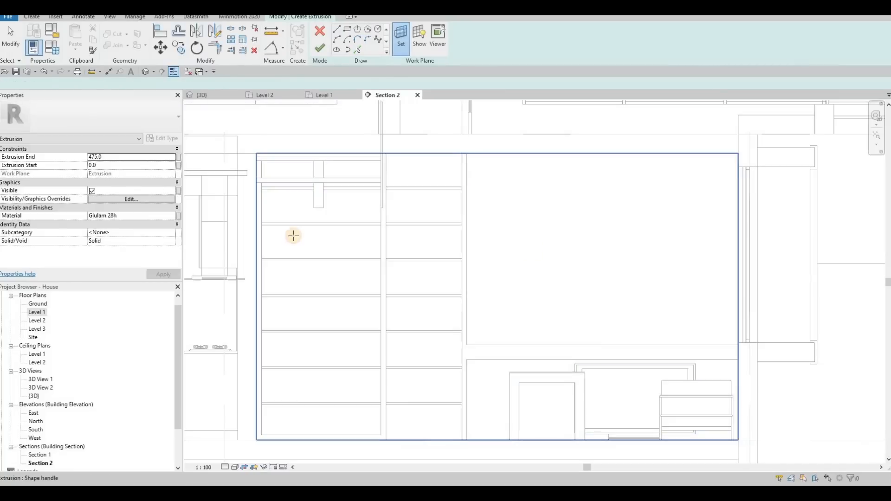
left_click(292, 235)
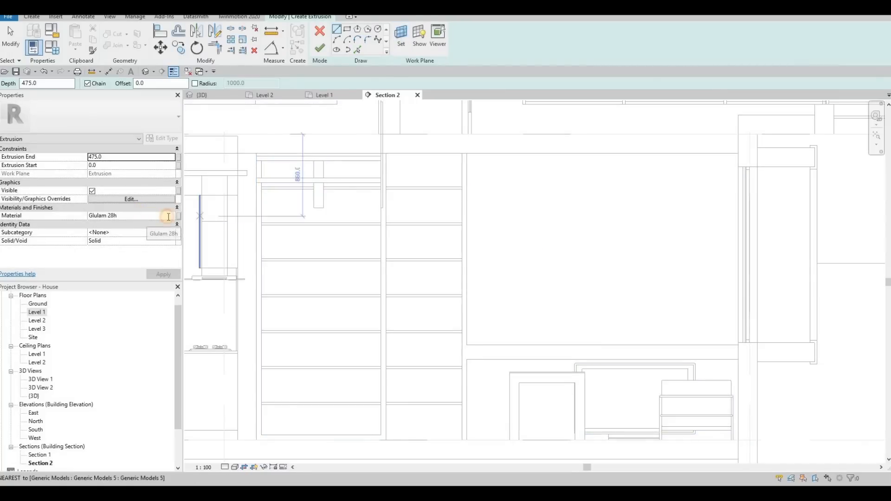
Search the material library for "stone" and assign Travertine as the new extrusion's material.
left_click(173, 216)
left_click(173, 215)
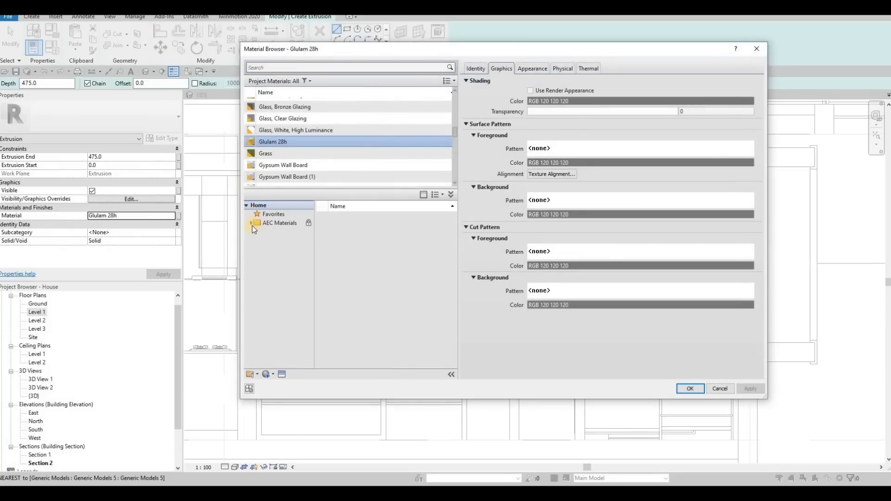
left_click(251, 224)
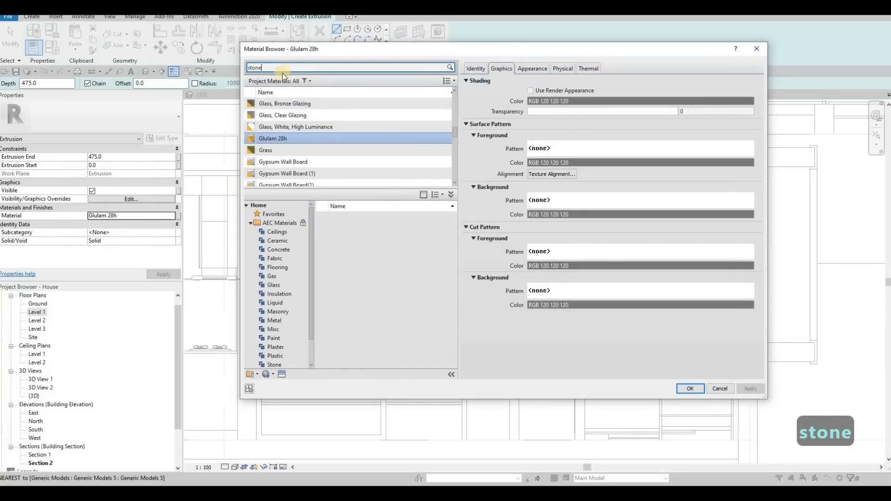
left_click(282, 71)
type("stone")
left_click(322, 157)
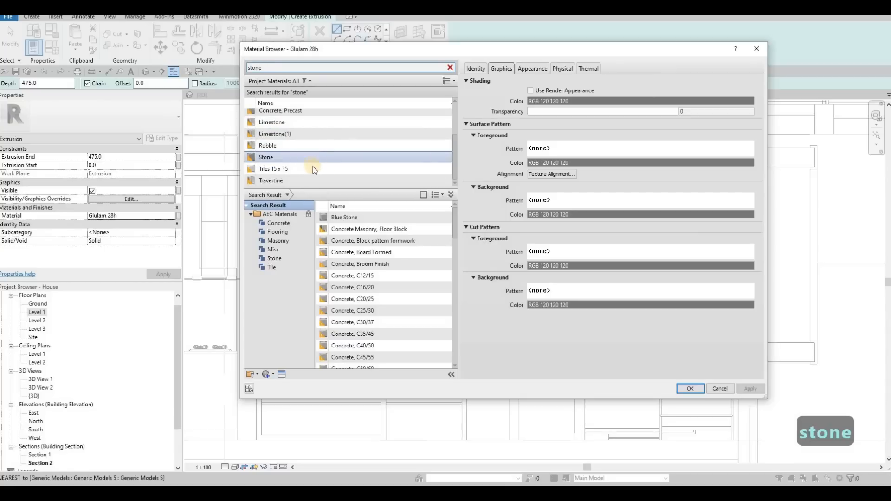
left_click(313, 169)
left_click(299, 181)
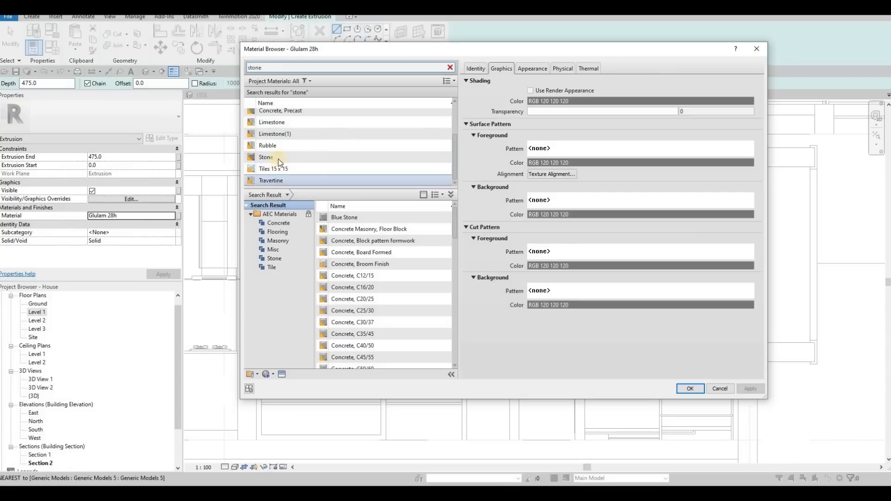
left_click(690, 389)
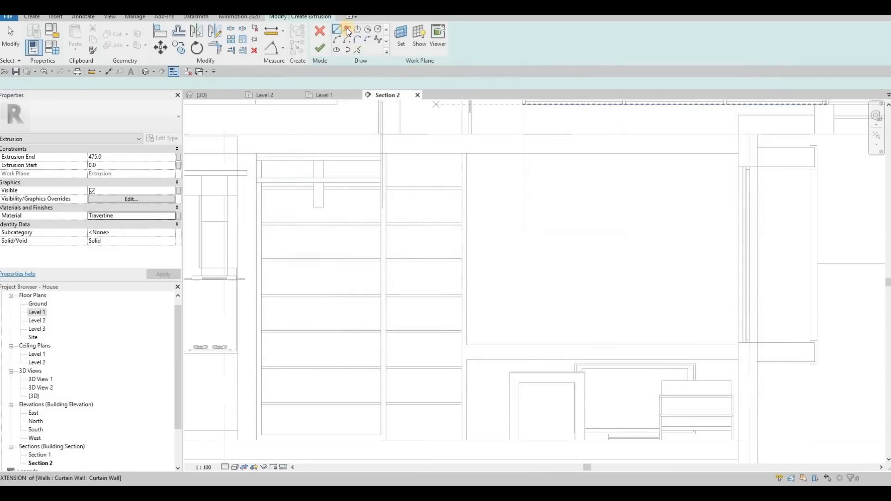
Extrude a rectangular panel 2100 by 1300 mm inside the large upper opening of the wall frame, with the extrusion end at 100.
left_click(348, 31)
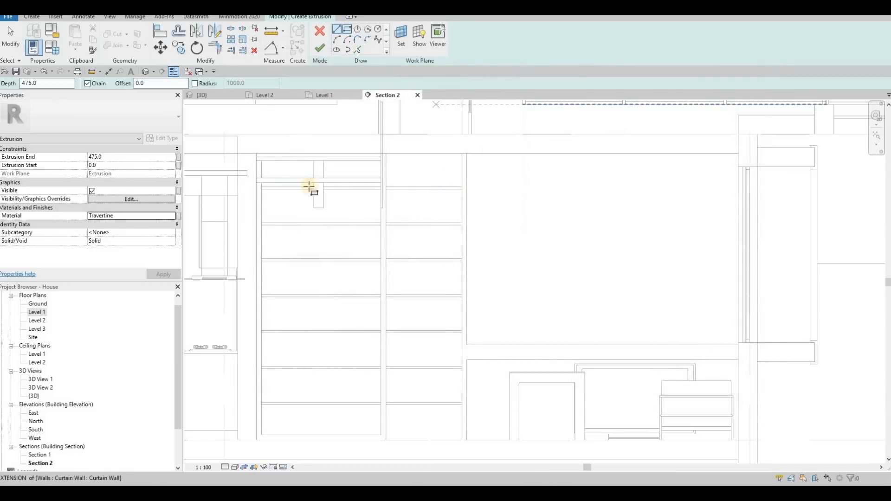
left_click(153, 157)
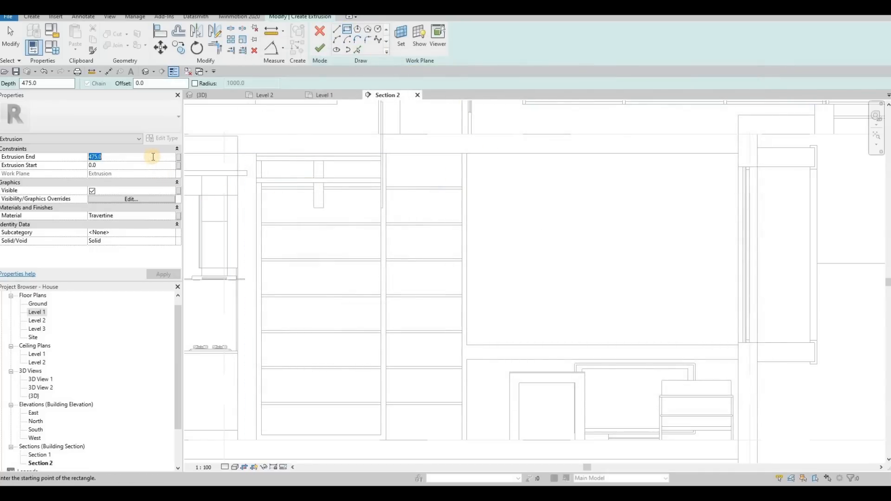
type("100")
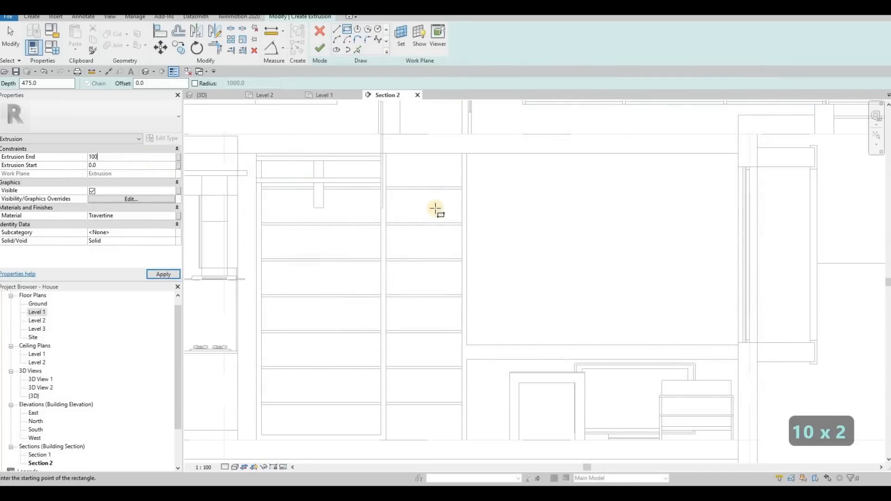
left_click(513, 184)
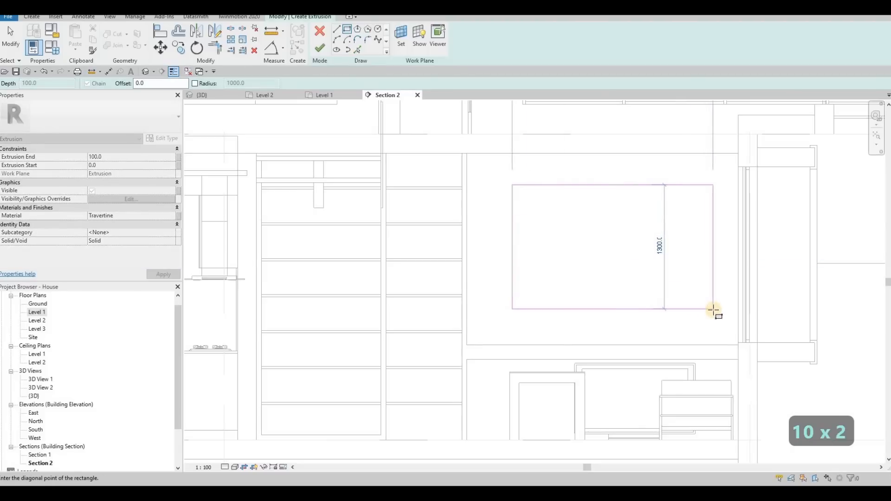
left_click(714, 309)
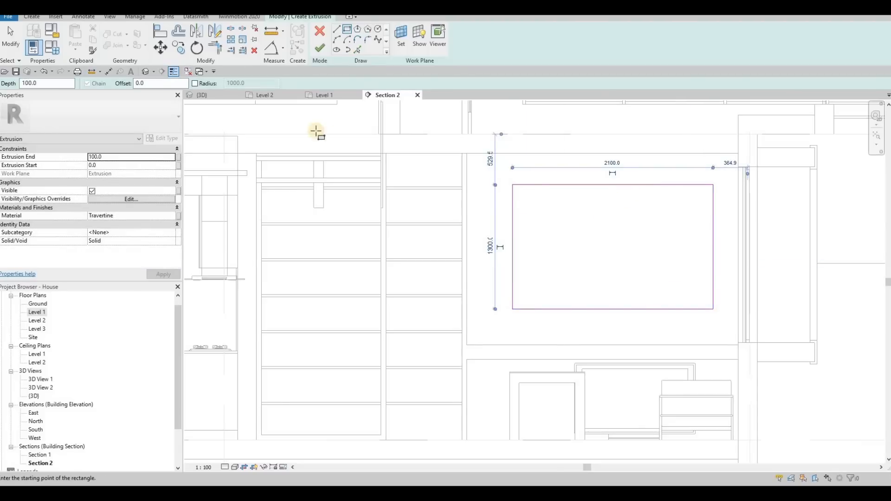
key("Escape")
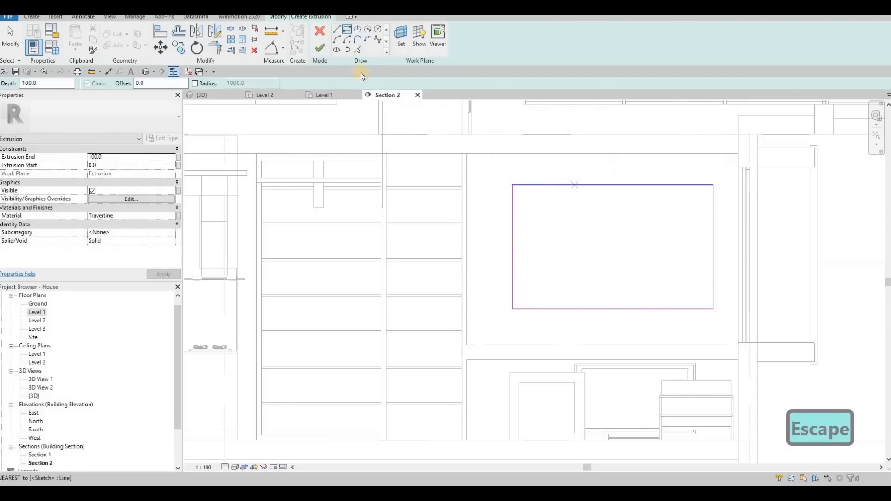
left_click(320, 51)
left_click(584, 254)
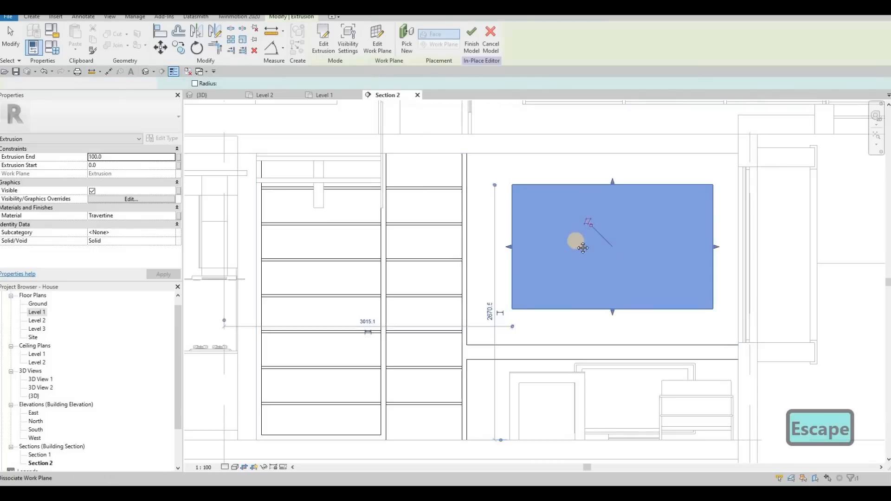
key("Escape")
scroll(586, 258, "down", 1)
key("Escape")
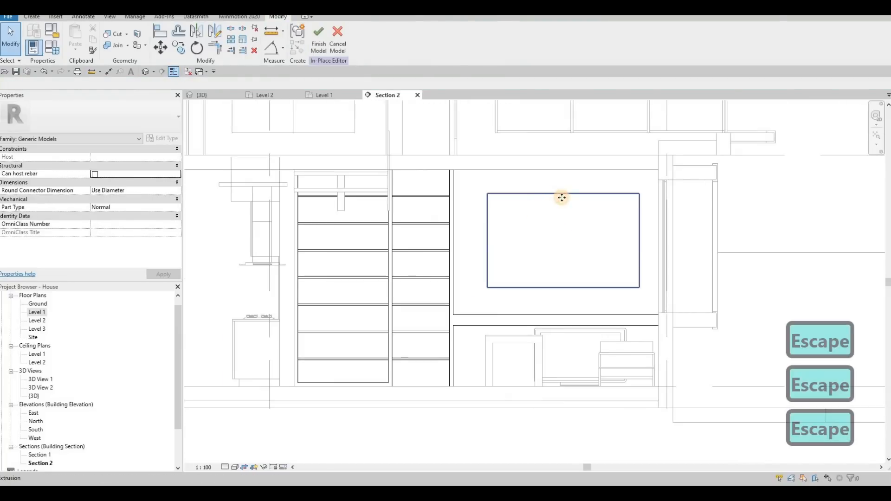
Stretch all four sides of the travertine panel outward, leaving a narrow margin inside the surrounding frame opening.
left_click(561, 194)
left_click_drag(563, 190, 559, 179)
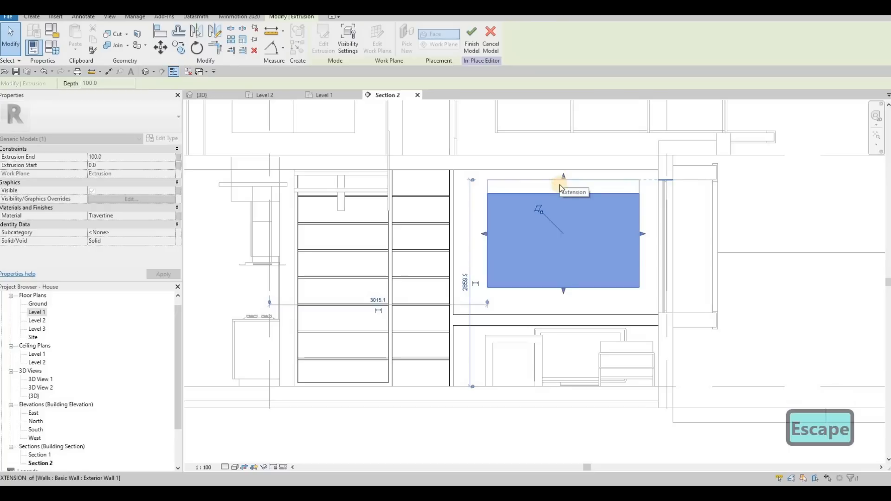
left_click_drag(481, 233, 465, 234)
left_click_drag(644, 235, 652, 236)
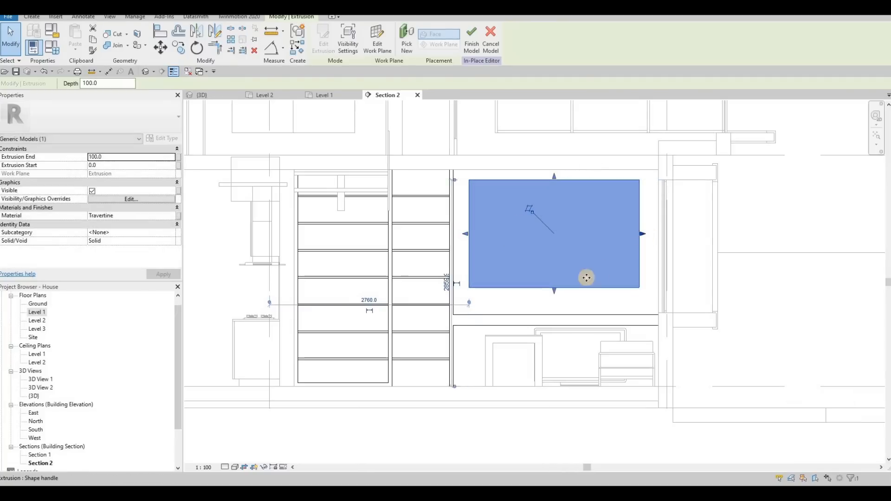
left_click_drag(565, 296, 559, 298)
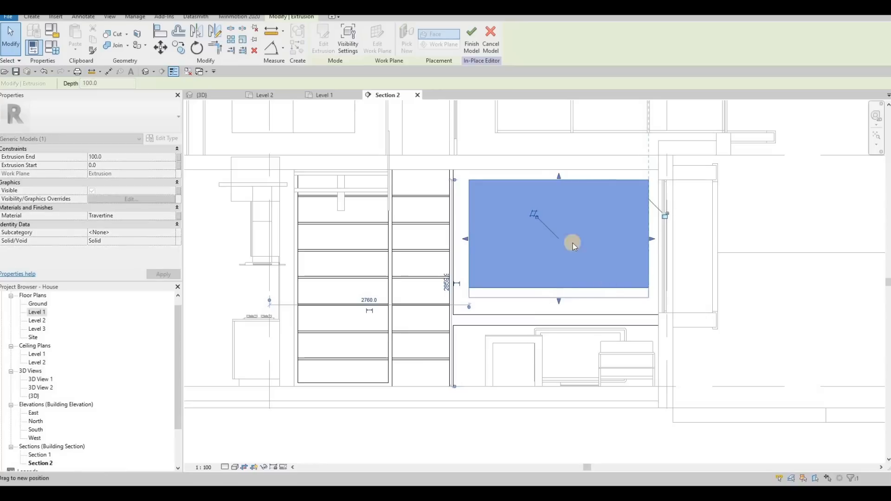
key("Escape")
key("Escape")
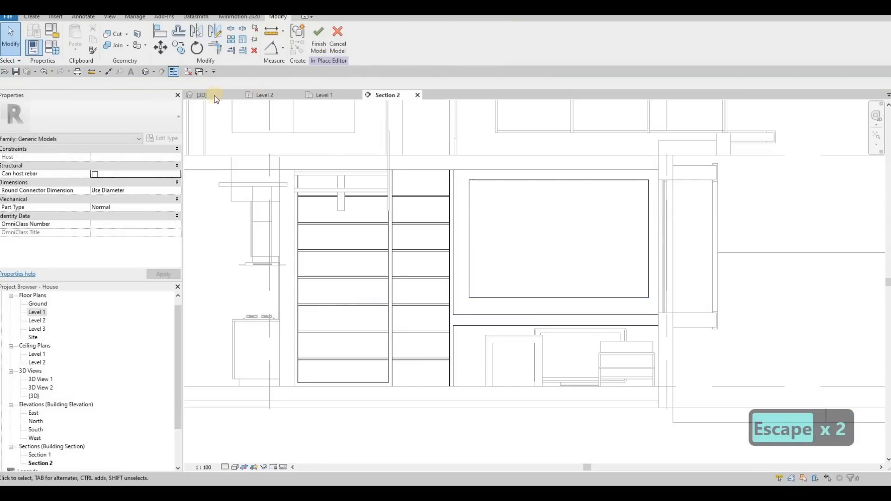
Check the wall unit in the 3D view and finish the in-place model.
left_click(202, 95)
middle_click_drag(509, 173, 235, 234, "shift")
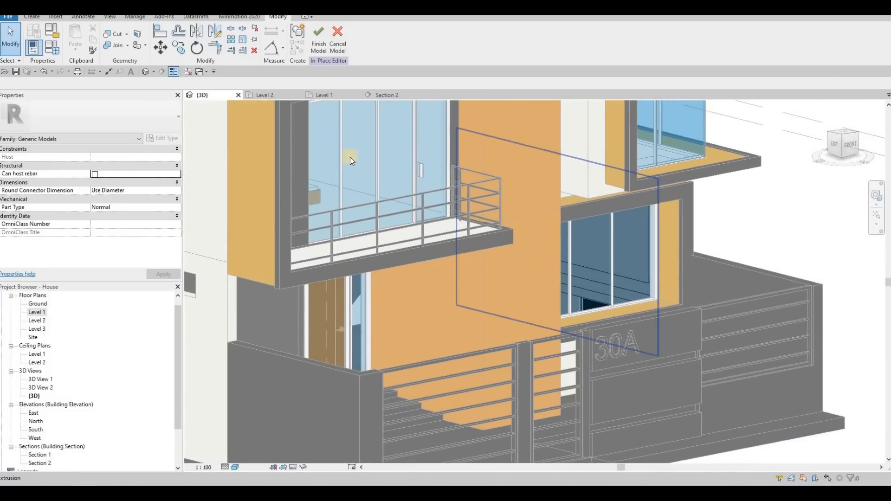
middle_click_drag(554, 221, 463, 242)
left_click(322, 43)
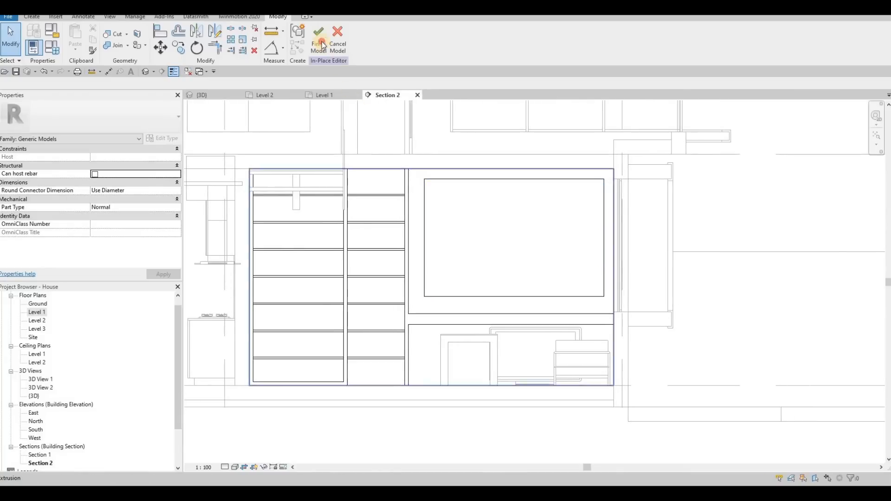
key("Escape")
left_click(528, 334)
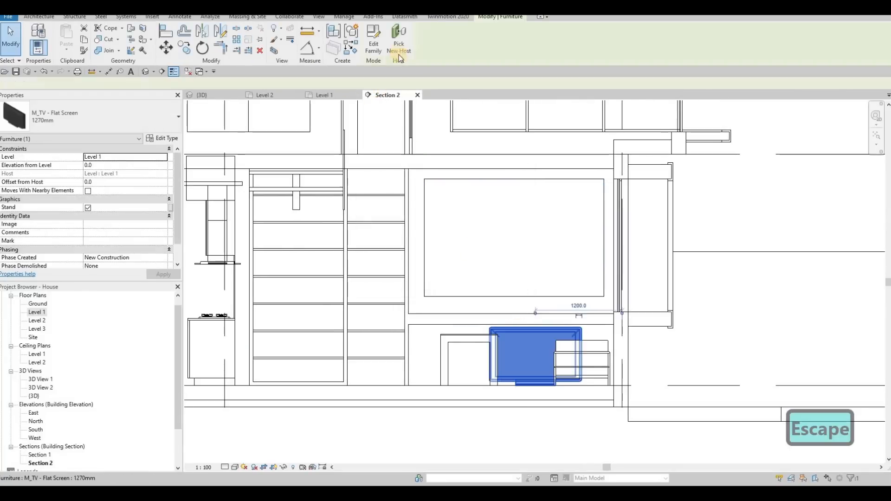
key("Escape")
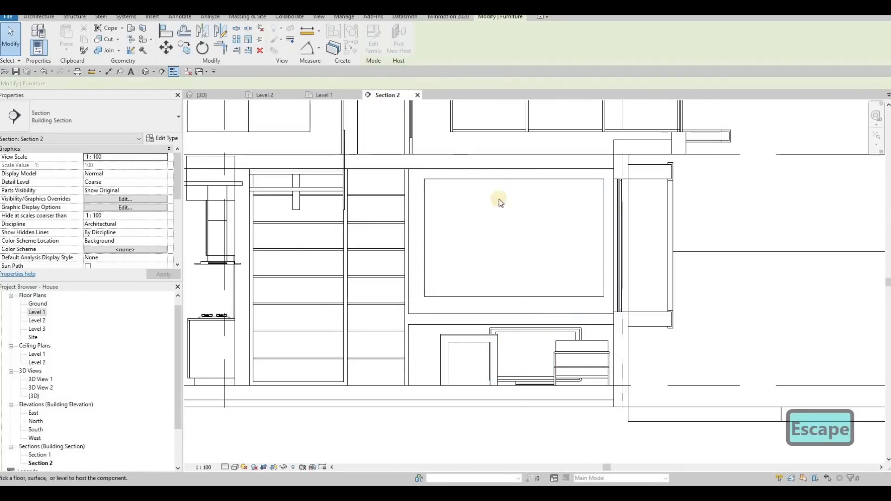
left_click(533, 334)
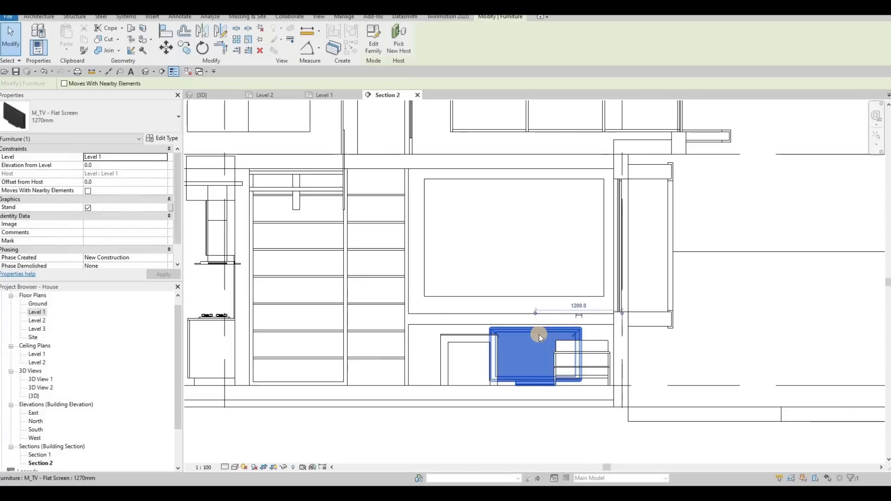
key("Escape")
left_click(527, 327)
left_click(398, 46)
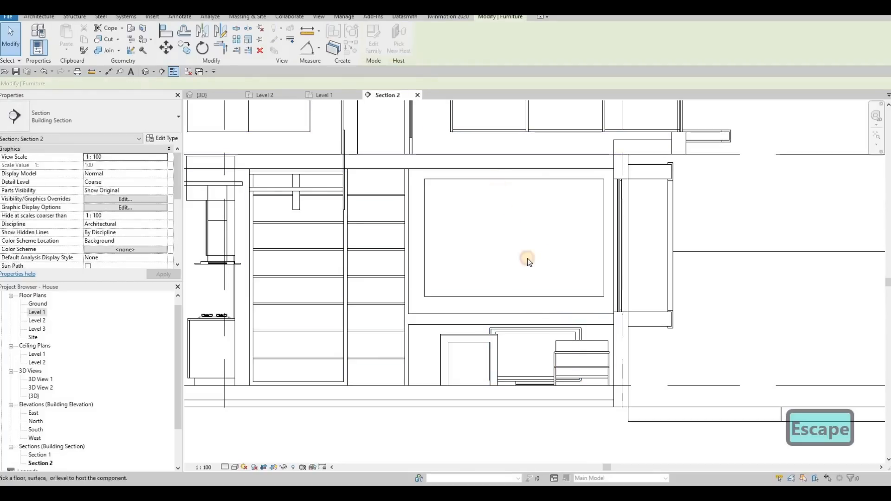
key("Escape")
Turn off the flat-screen TV's stand and move the TV up onto the travertine panel.
left_click(531, 346)
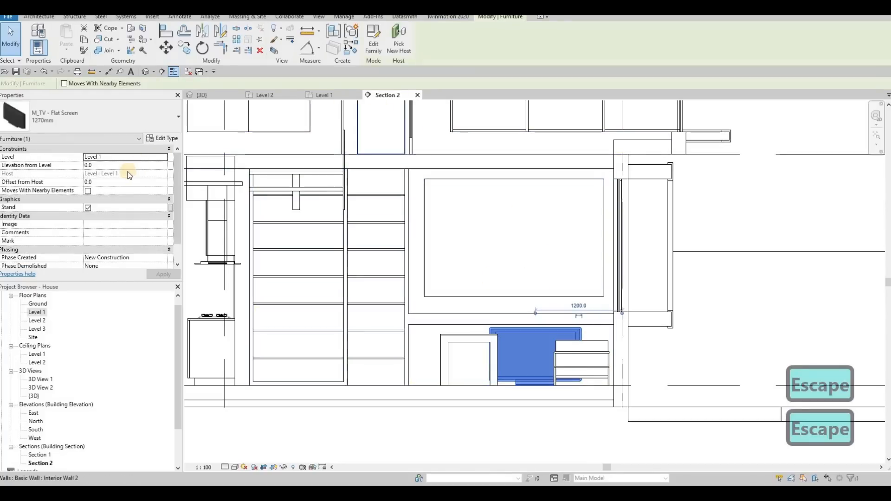
left_click(87, 207)
left_click_drag(531, 334, 514, 219)
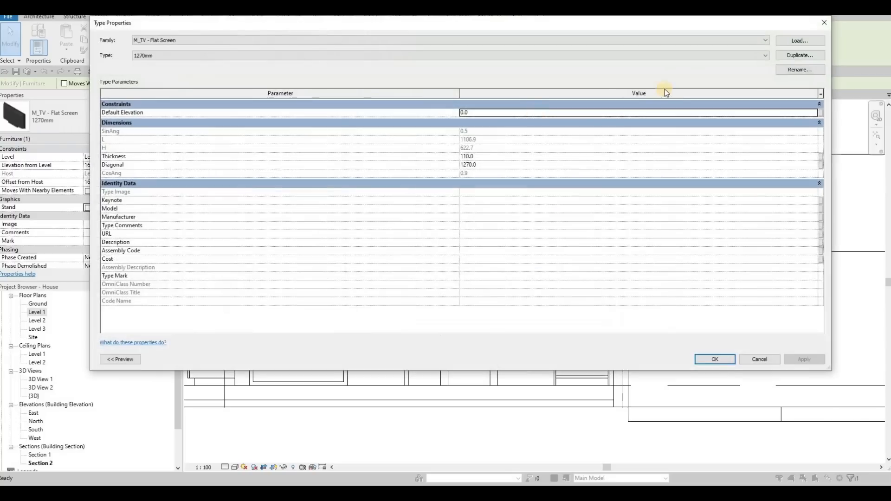
Duplicate the TV type as "1270mm 2" and set its diagonal to 2500.
left_click(800, 55)
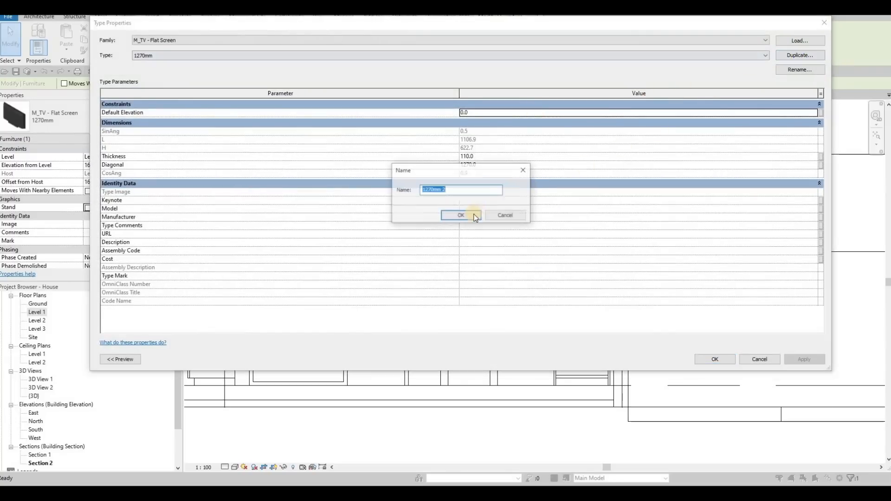
key("Return")
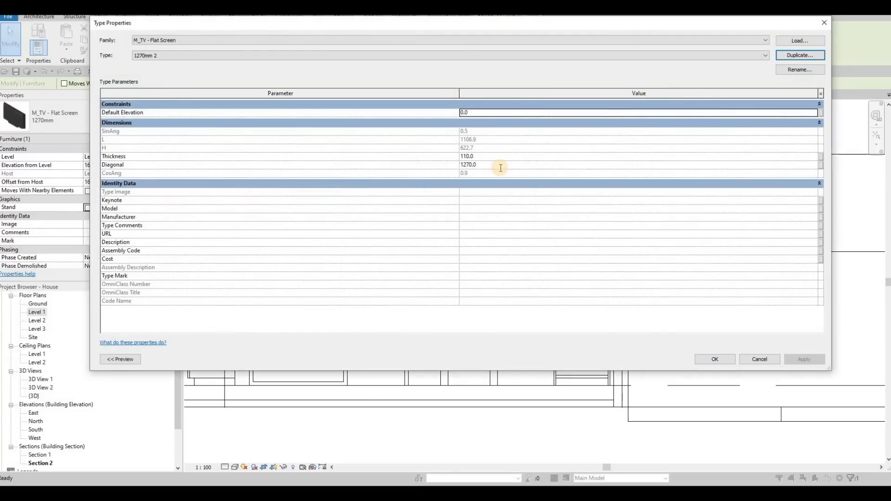
left_click(501, 167)
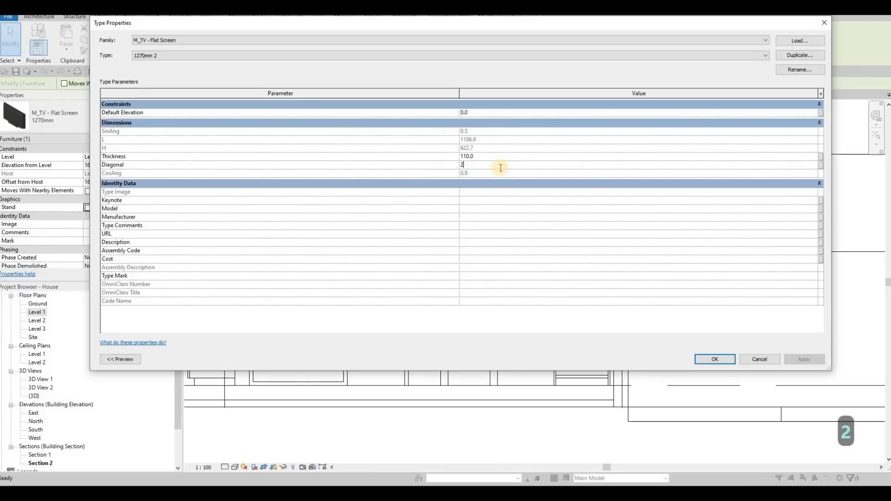
type("2500")
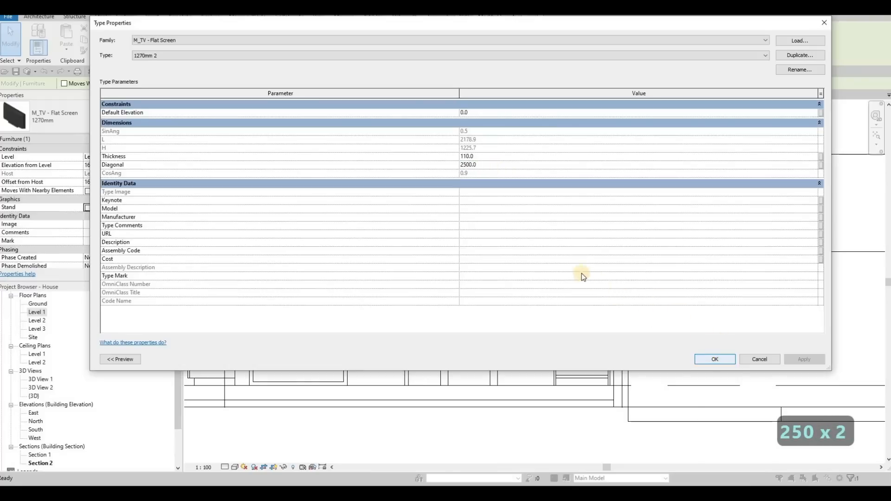
key("Return")
Move the enlarged TV down to the middle of the travertine panel, at an elevation of 1303.5 from the level.
left_click_drag(550, 277, 548, 274)
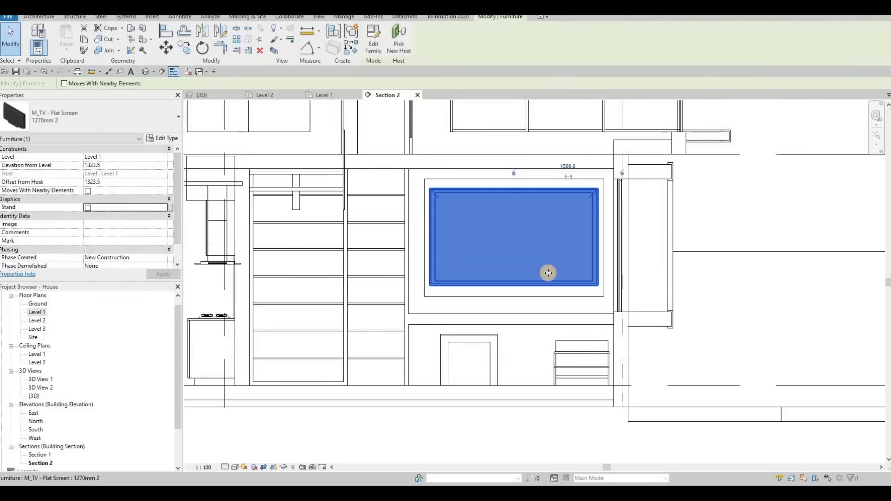
key("Down")
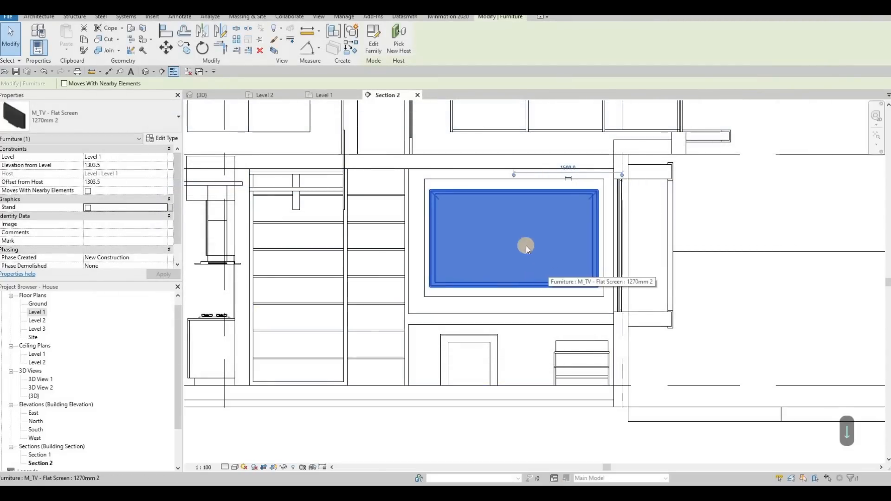
key("Escape")
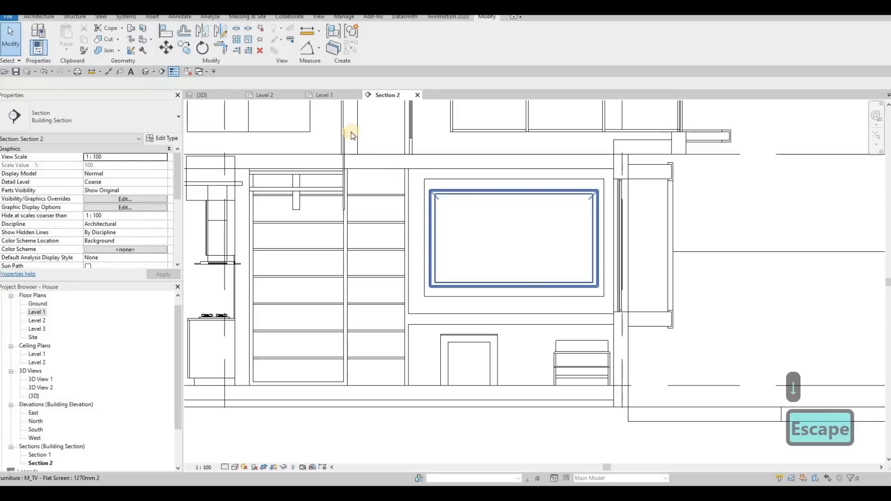
Examine the shelf and TV wall unit in the Level 1 plan, trying the Wireframe visual style.
left_click(326, 95)
scroll(556, 270, "up", 5)
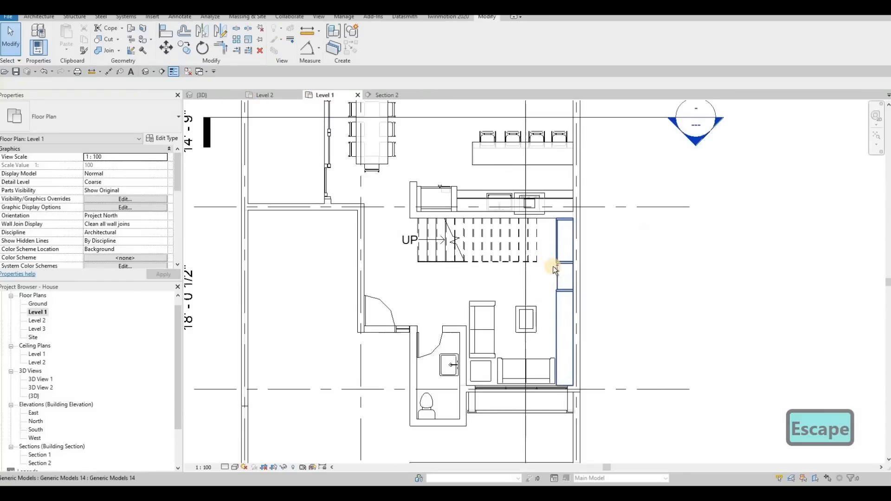
key("Escape")
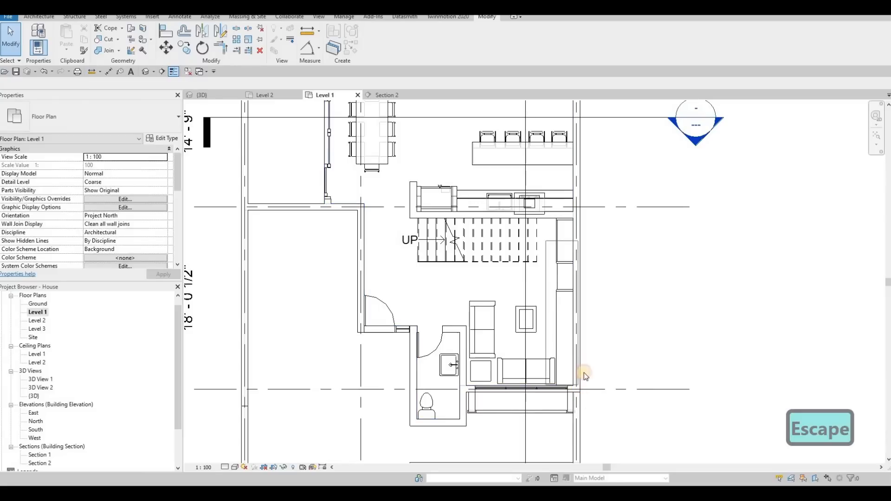
left_click(566, 362)
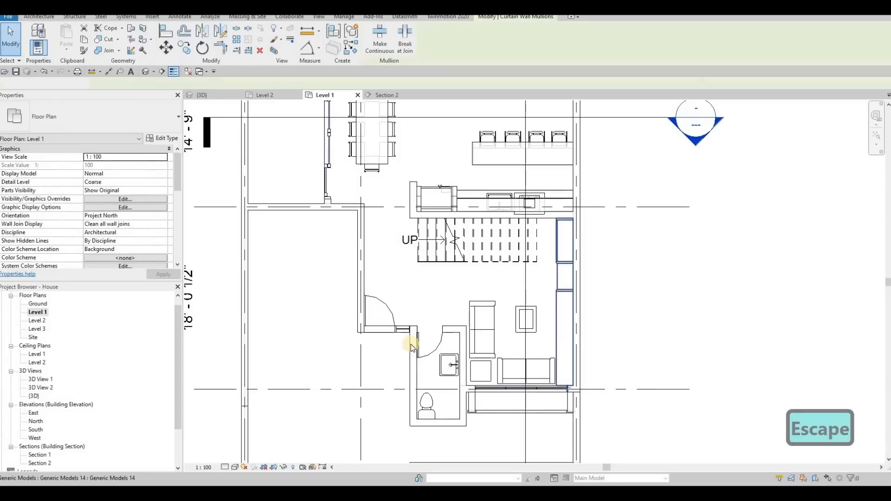
left_click(235, 467)
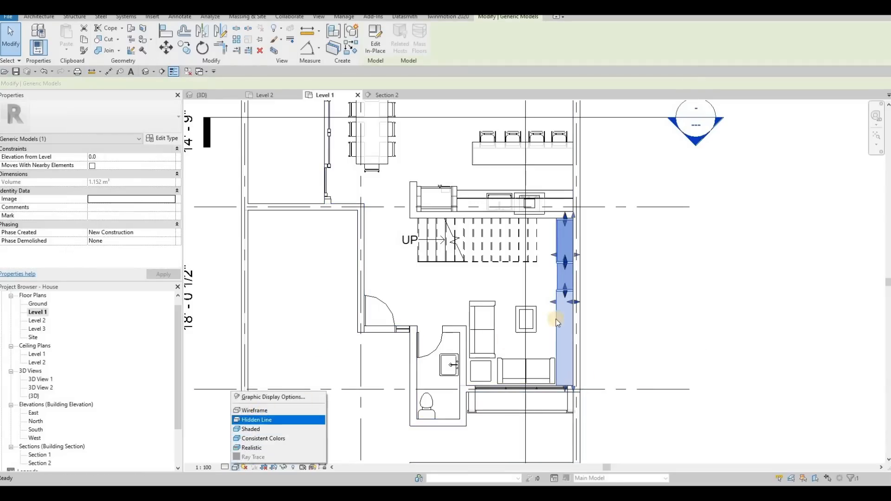
left_click(279, 411)
scroll(585, 353, "up", 3)
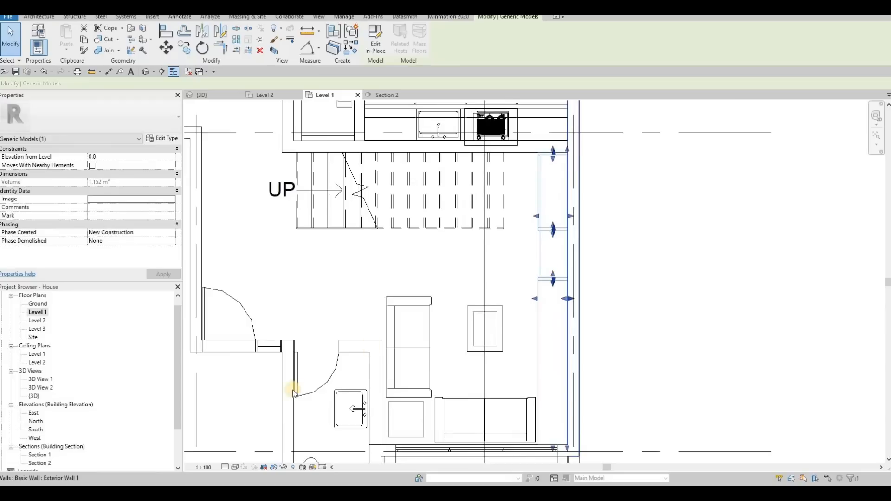
left_click(233, 467)
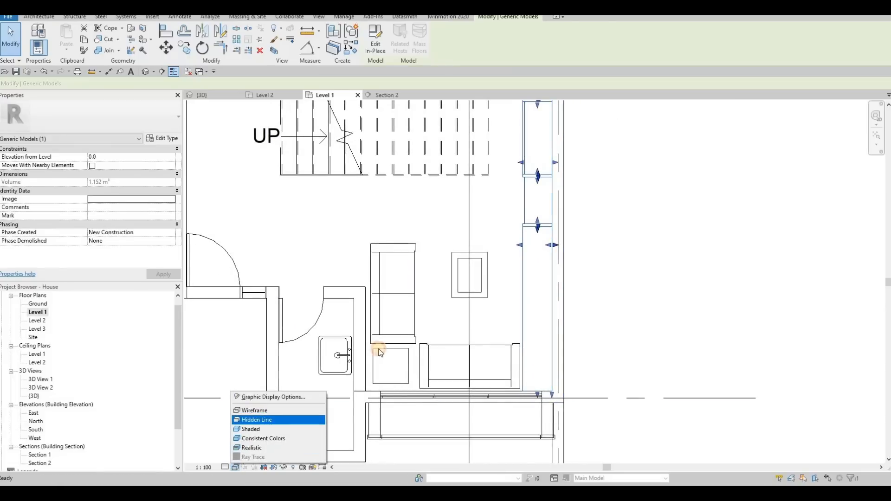
key("Escape")
key("Escape")
scroll(432, 258, "down", 2)
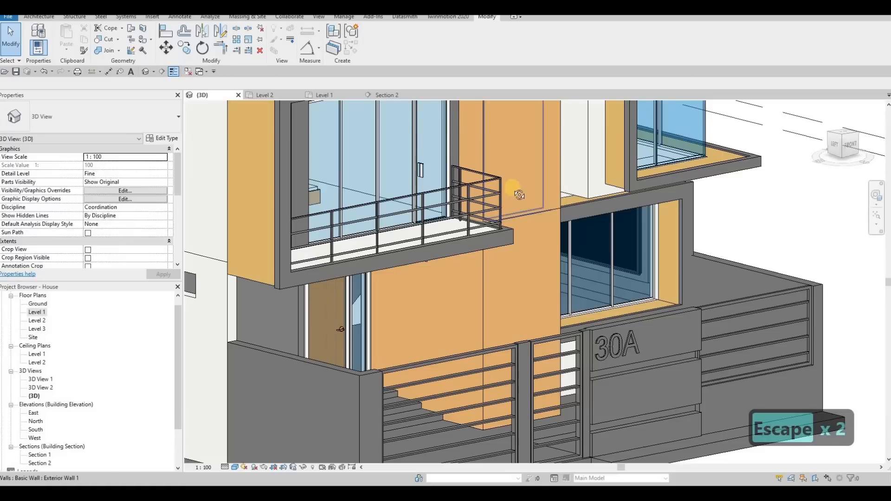
Check the enlarged TV through the front window in the 3D view and again in Section 2.
middle_click_drag(514, 195, 605, 191, "shift")
middle_click_drag(607, 235, 595, 201, "shift")
left_click(588, 170)
middle_click_drag(588, 170, 564, 276, "shift")
key("Escape")
scroll(588, 268, "down", 4)
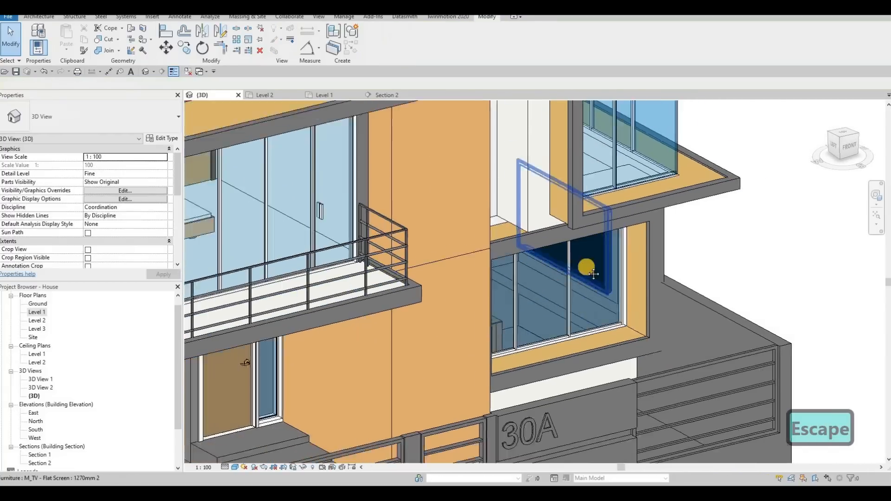
middle_click_drag(583, 240, 388, 123, "shift")
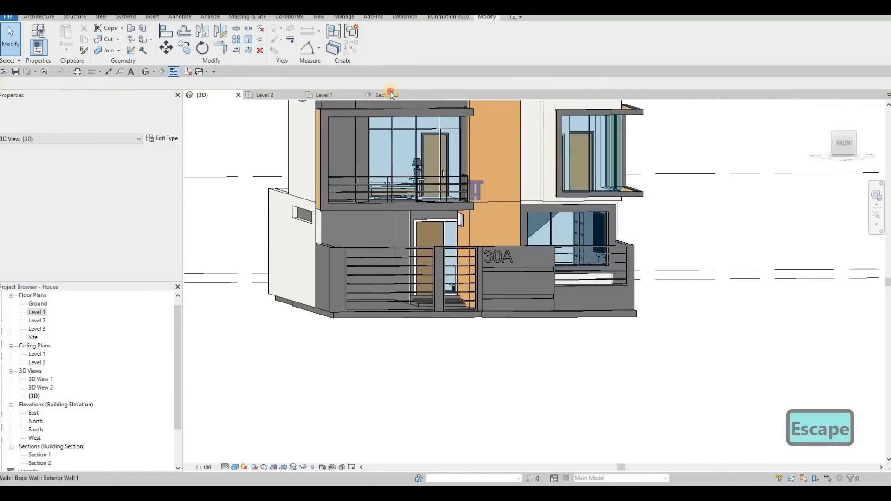
left_click(392, 94)
middle_click_drag(548, 303, 553, 321)
scroll(555, 324, "down", 3)
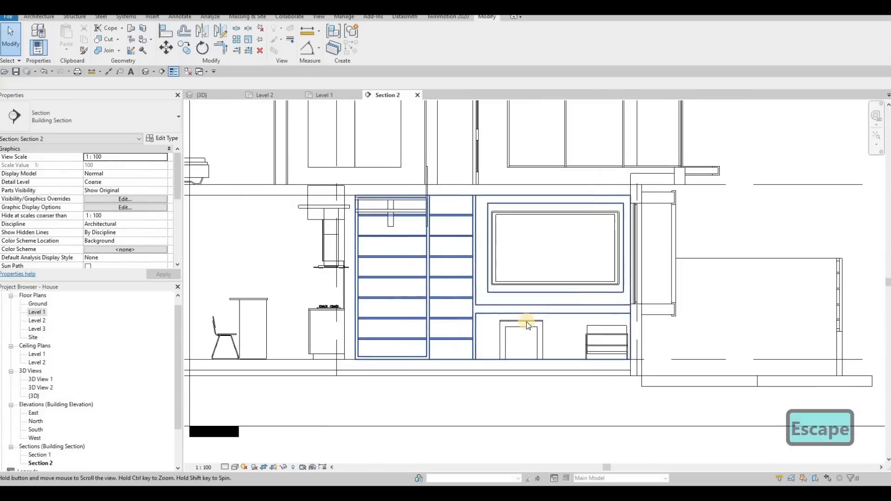
scroll(241, 202, "up", 1)
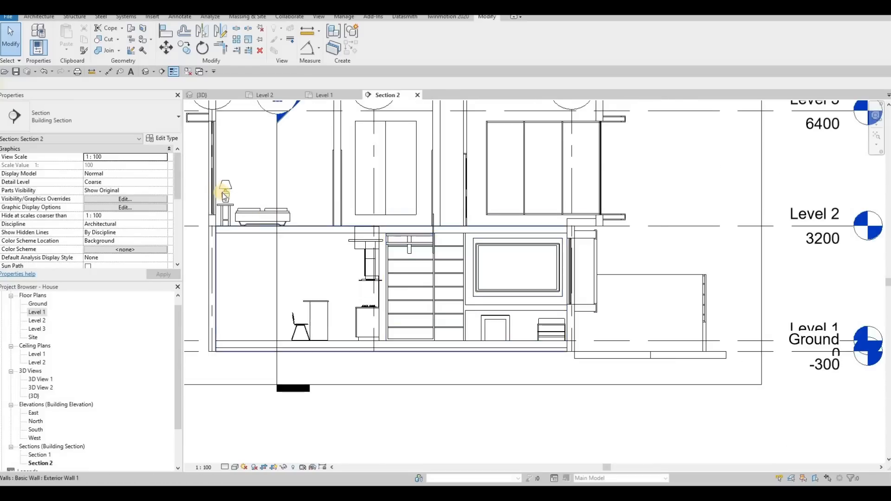
Create a similar lamp from the Level 2 bedside table lamp and place it on the living room's corner side table in Level 1.
left_click(224, 189)
key("c")
key("s")
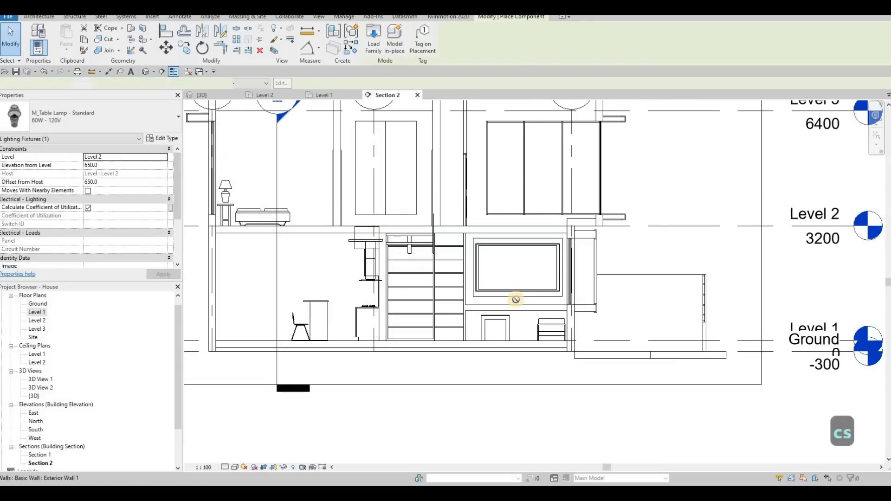
scroll(292, 135, "up", 2)
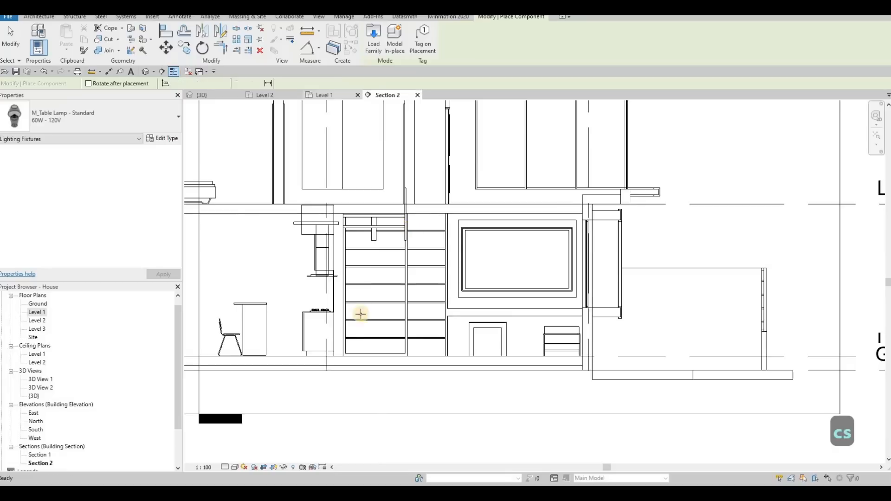
left_click(325, 95)
middle_click_drag(472, 313, 555, 194)
scroll(494, 277, "up", 2)
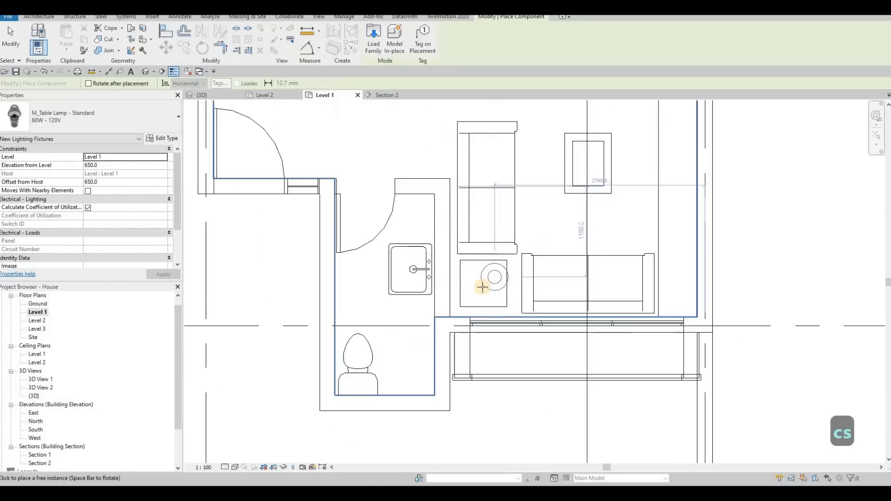
scroll(483, 288, "up", 2)
left_click(522, 282)
scroll(514, 293, "down", 5)
key("Escape")
key("Escape")
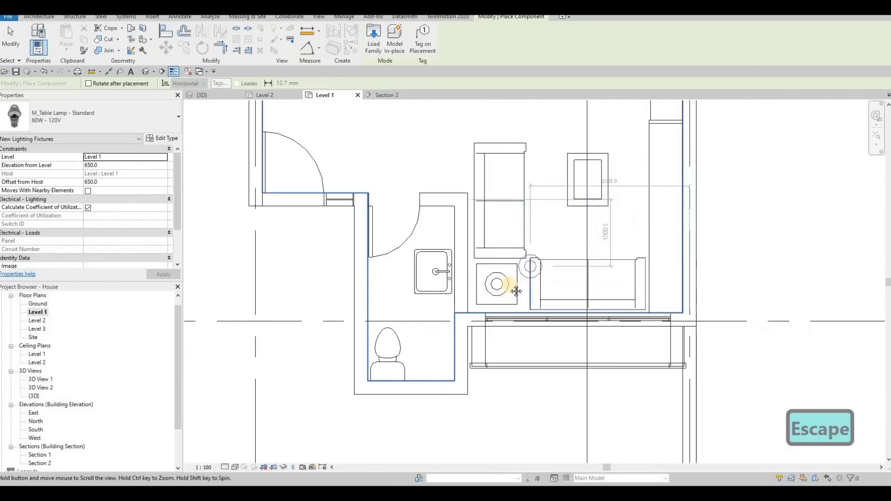
key("Escape")
Extend the interior wall between toilet and living room towards the stairs, just past the sofa, to about 3700 mm long.
scroll(478, 229, "up", 2)
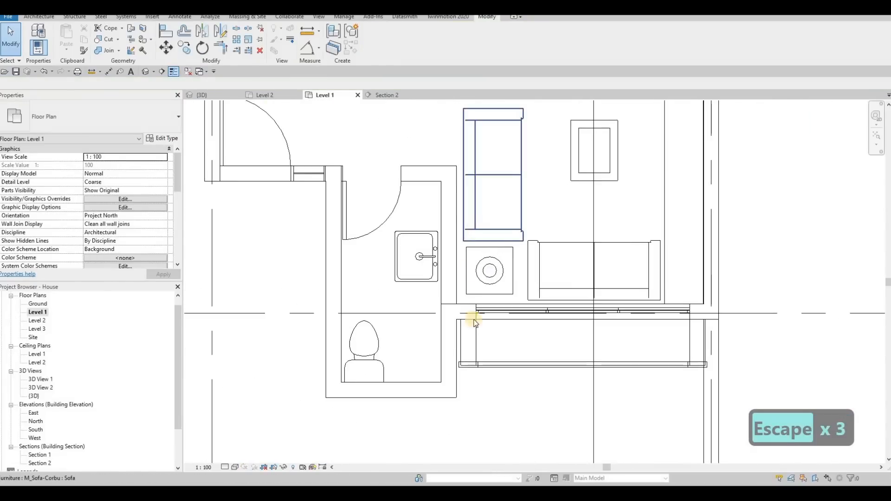
scroll(454, 298, "down", 2)
left_click(453, 284)
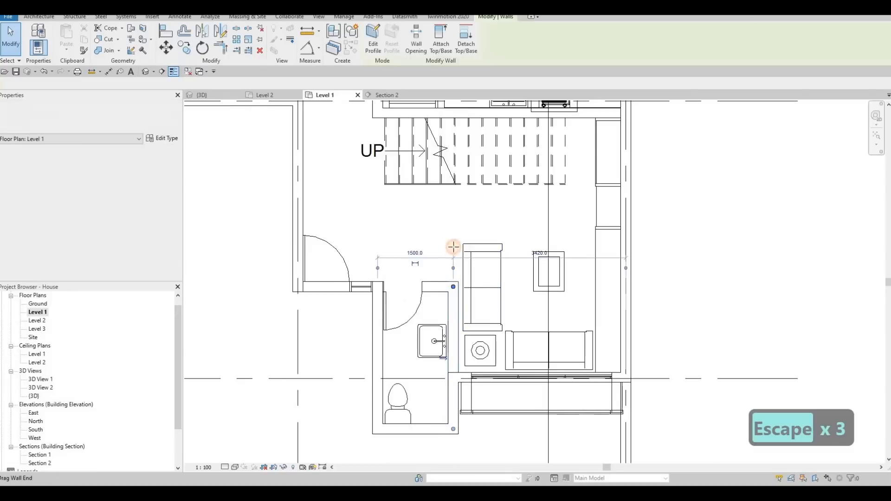
left_click_drag(454, 242, 465, 257)
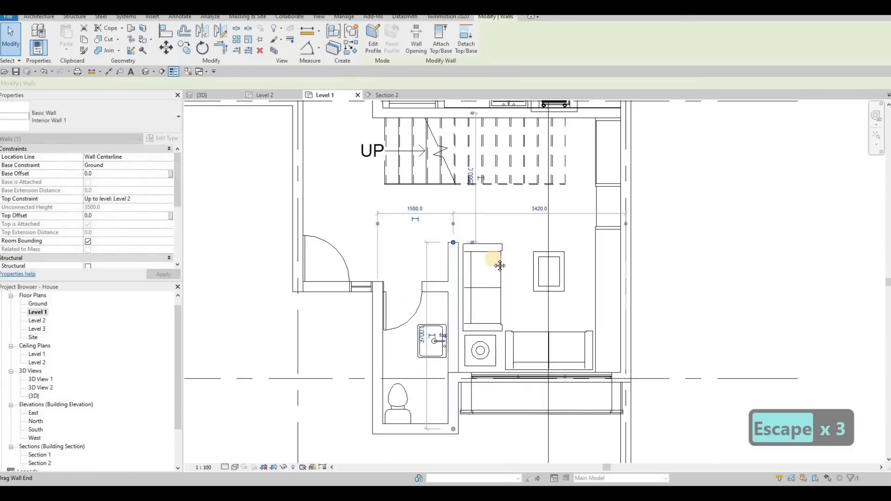
key("Escape")
middle_click_drag(470, 277, 473, 237)
key("Escape")
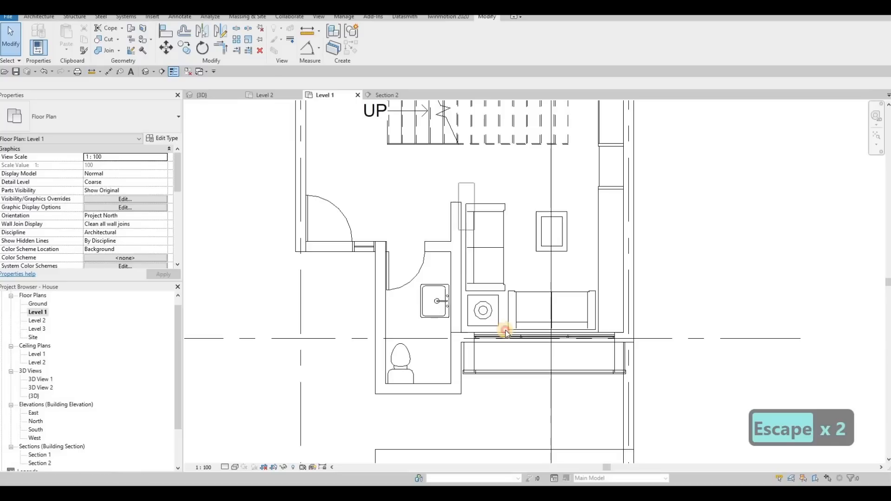
Move the toilet-side sofa, side table and lamp together so the table sits tight in the corner of the two walls.
left_click_drag(509, 331, 509, 332)
scroll(476, 318, "up", 2)
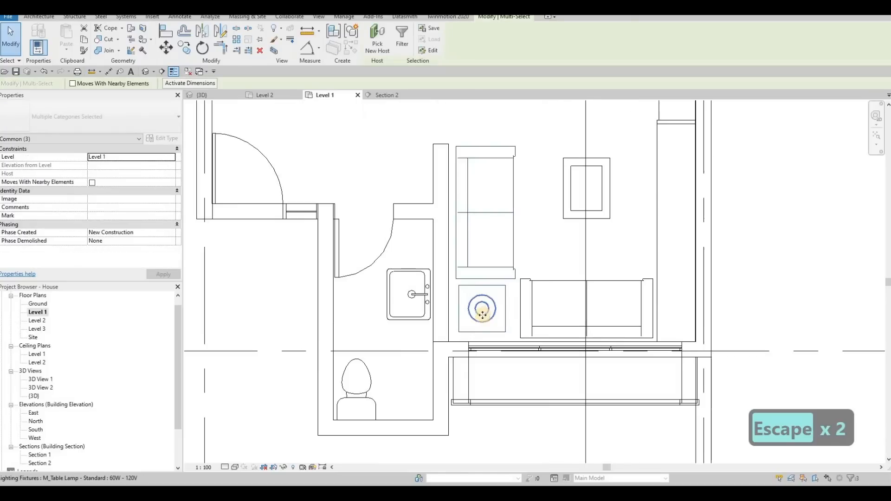
key("m")
key("v")
scroll(452, 338, "up", 2)
left_click(448, 337)
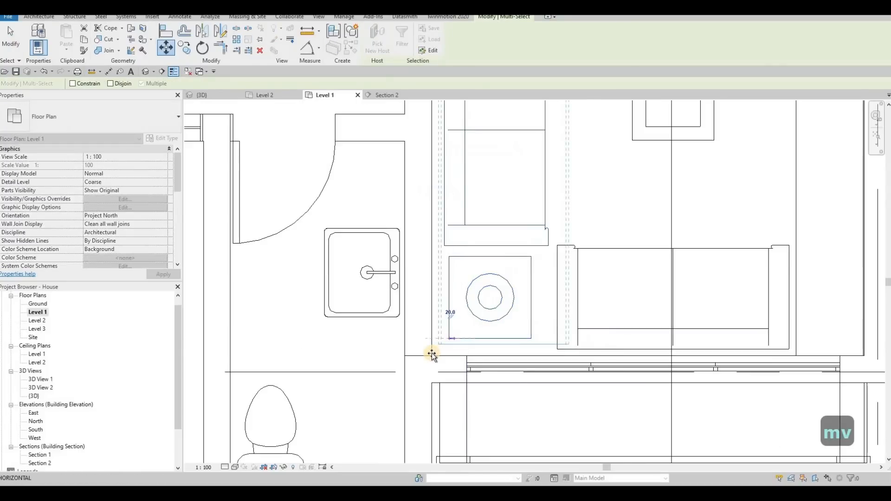
left_click(433, 353)
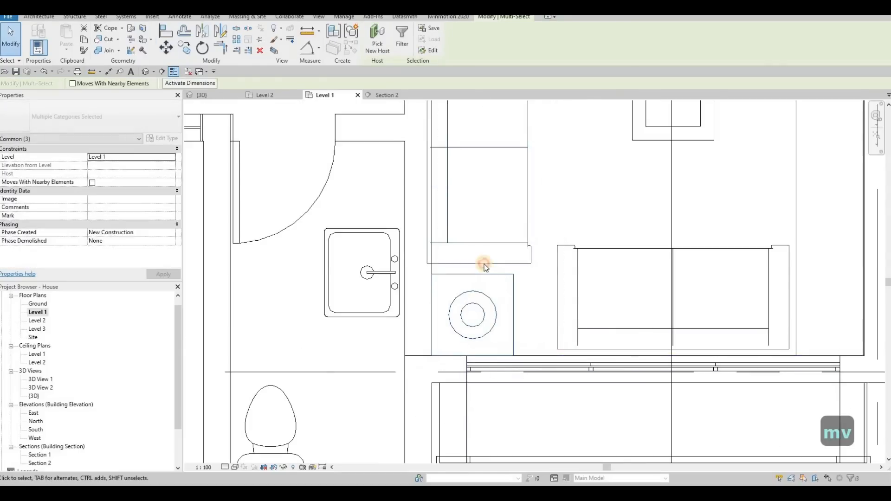
key("Escape")
Move the toilet-side sofa so its back is flush with the interior wall beside the side table.
left_click(484, 267)
key("m")
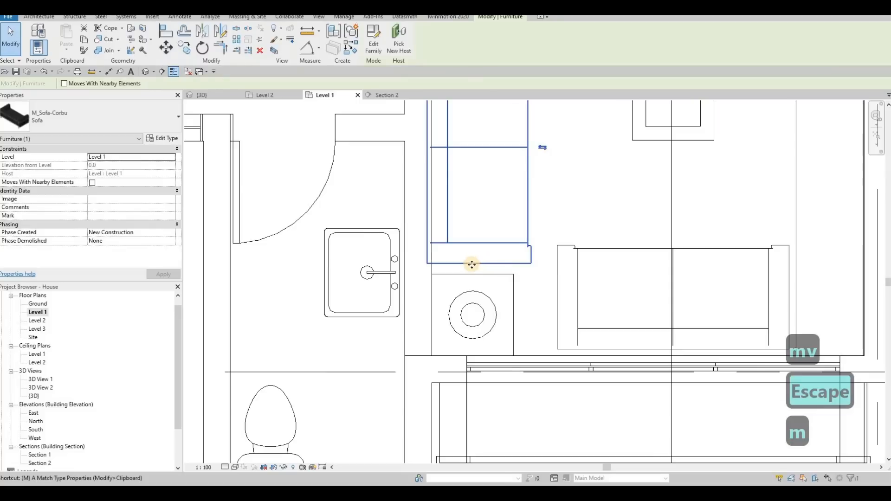
left_click(428, 265)
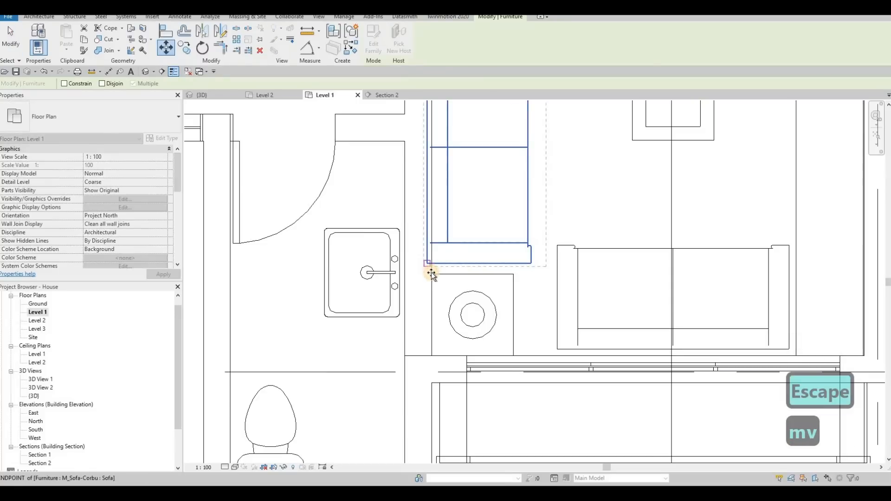
left_click(464, 289)
scroll(465, 291, "down", 3)
middle_click_drag(438, 146, 427, 221)
key("Escape")
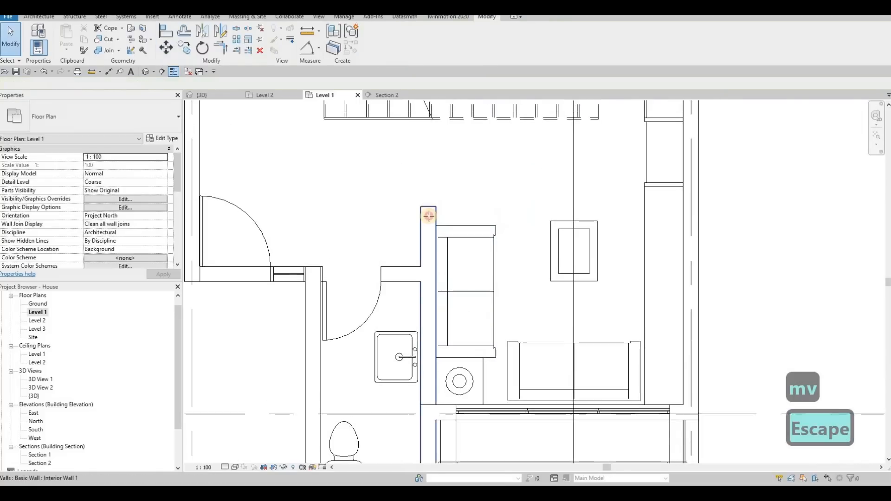
Shorten the free end of the interior wall so that it stops just beyond the sofa's armrest.
left_click(428, 215)
left_click_drag(428, 207, 439, 218)
middle_click_drag(615, 392, 578, 351)
key("Escape")
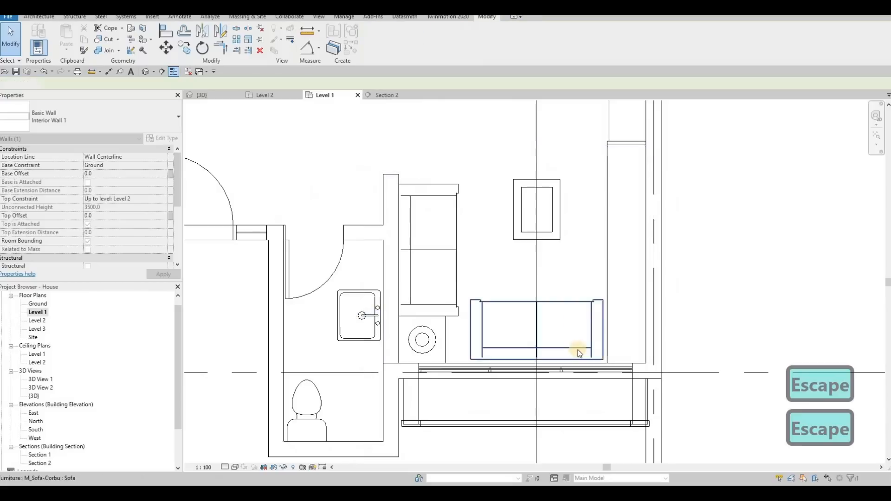
Move the window-side sofa back against the window wall and slightly closer to the side table.
left_click(578, 352)
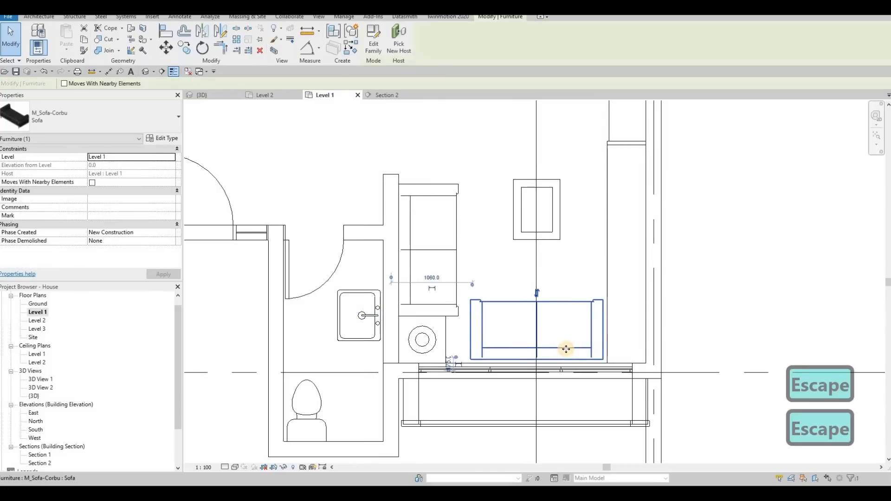
key("m")
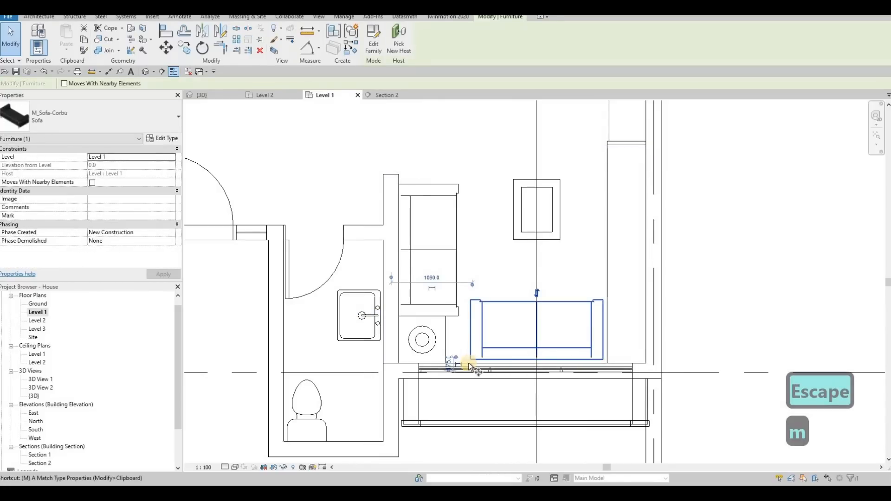
key("v")
scroll(468, 353, "up", 3)
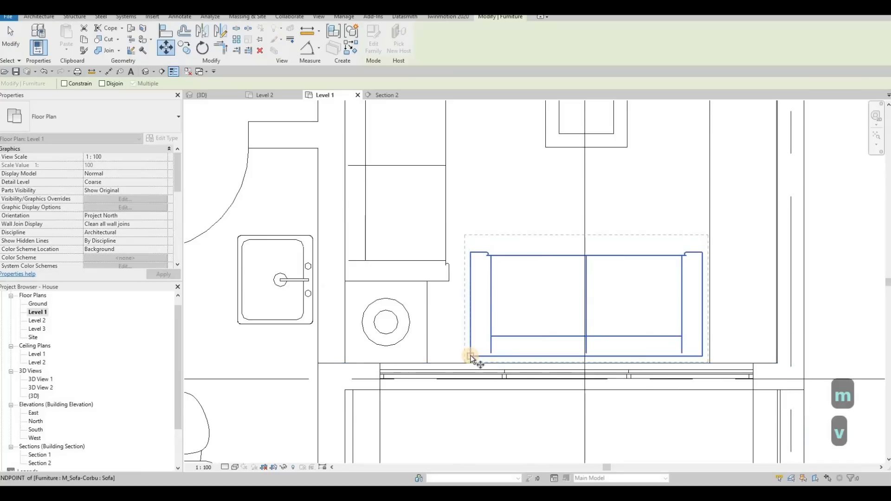
scroll(469, 356, "up", 2)
left_click(470, 356)
left_click(462, 366)
key("Escape")
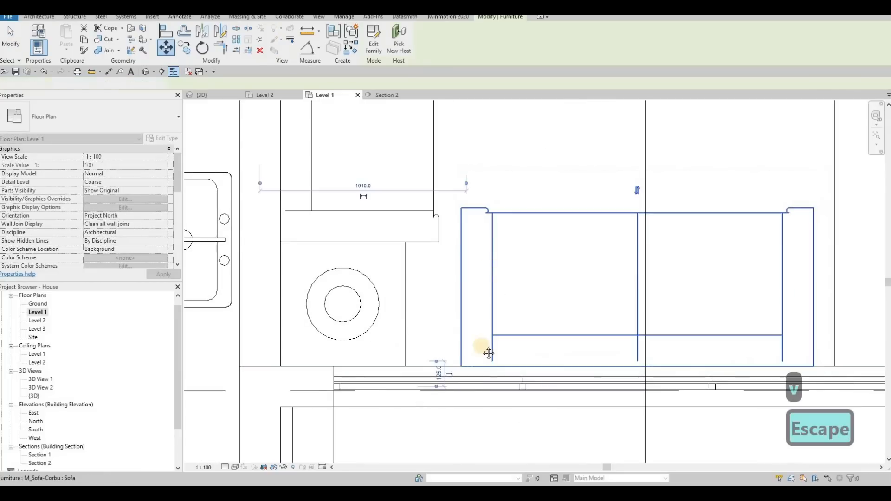
scroll(489, 353, "down", 5)
key("Escape")
Move the coffee table slightly closer to the sofa at the window.
left_click(508, 283)
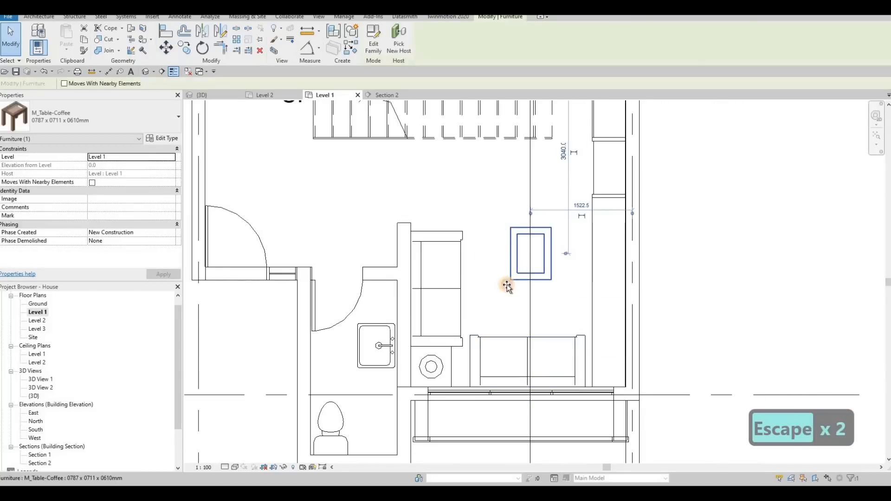
left_click_drag(507, 285, 504, 308)
key("Escape")
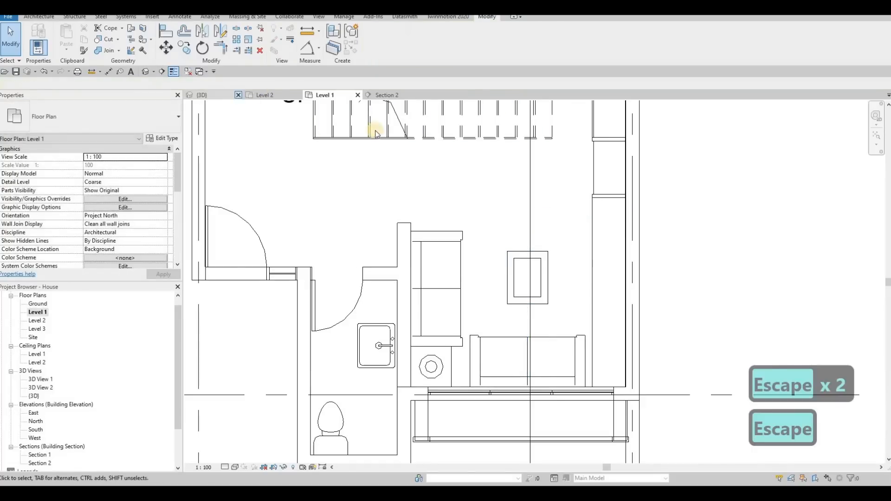
View the front of the whole house in the 3D view.
left_click(204, 95)
middle_click_drag(478, 332, 580, 330, "shift")
scroll(542, 303, "down", 3)
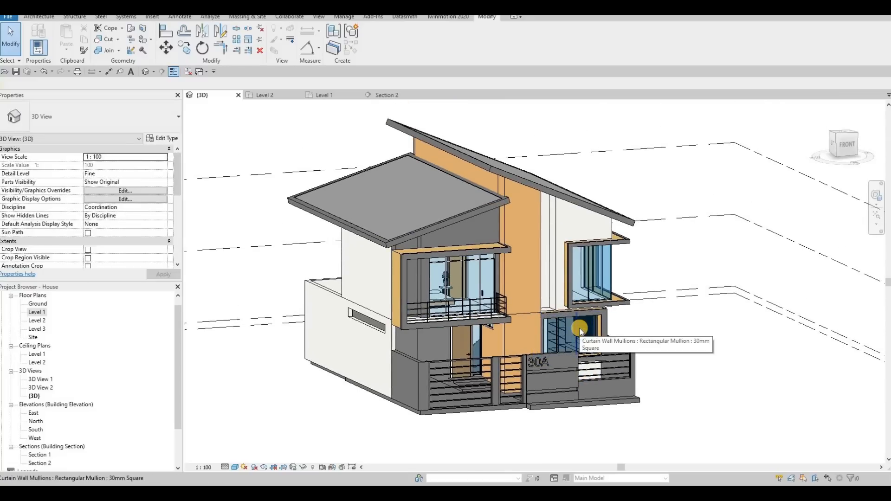